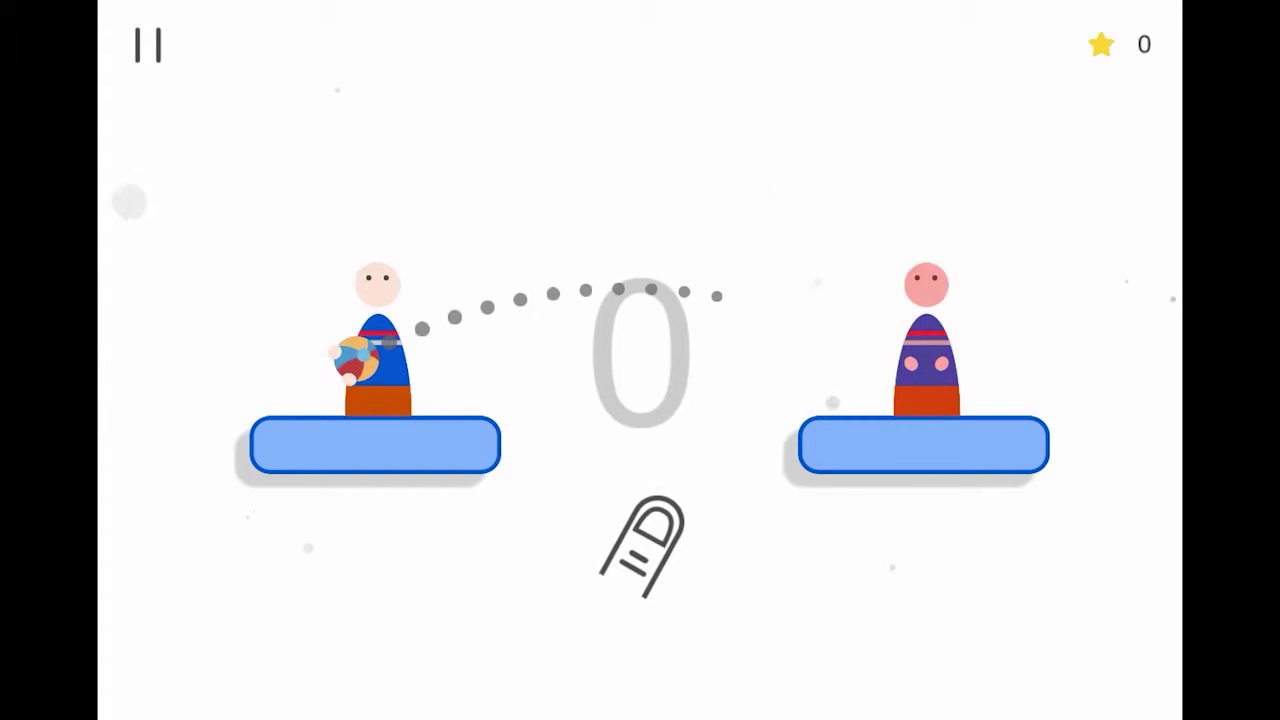
Step: Pass the ball to the next figure five times in the first run
left_click(640, 400)
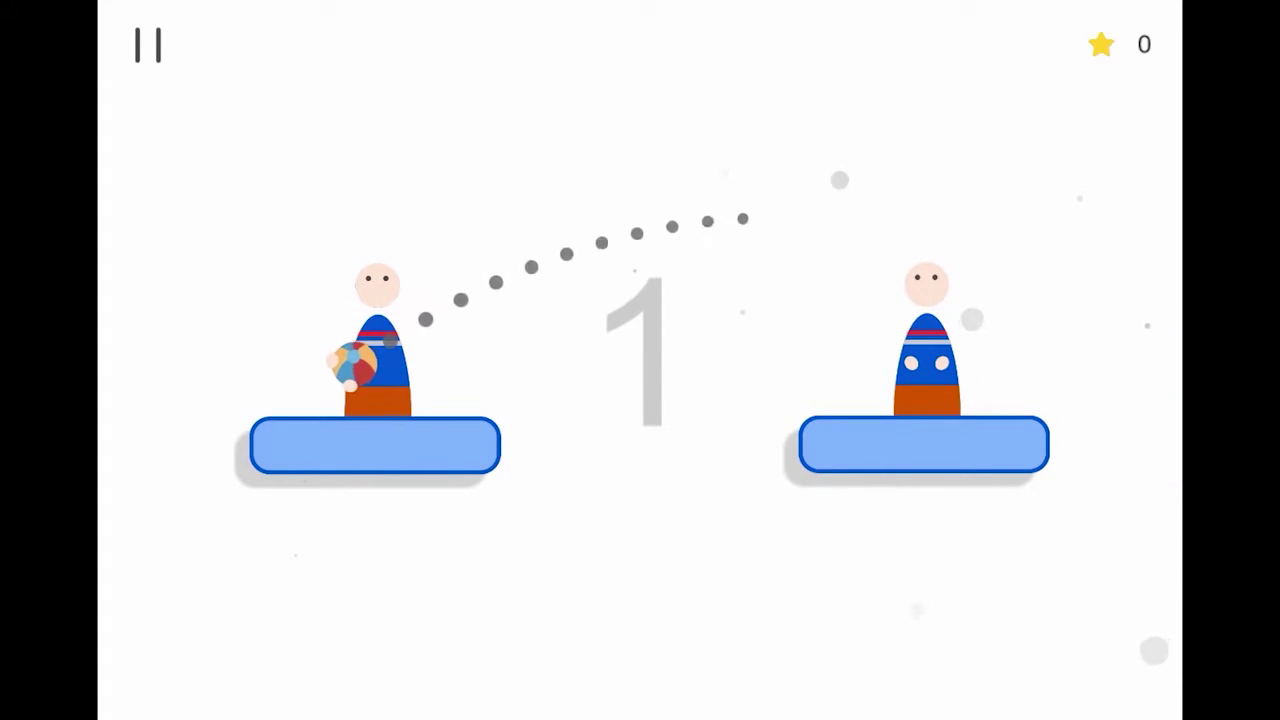
left_click(640, 400)
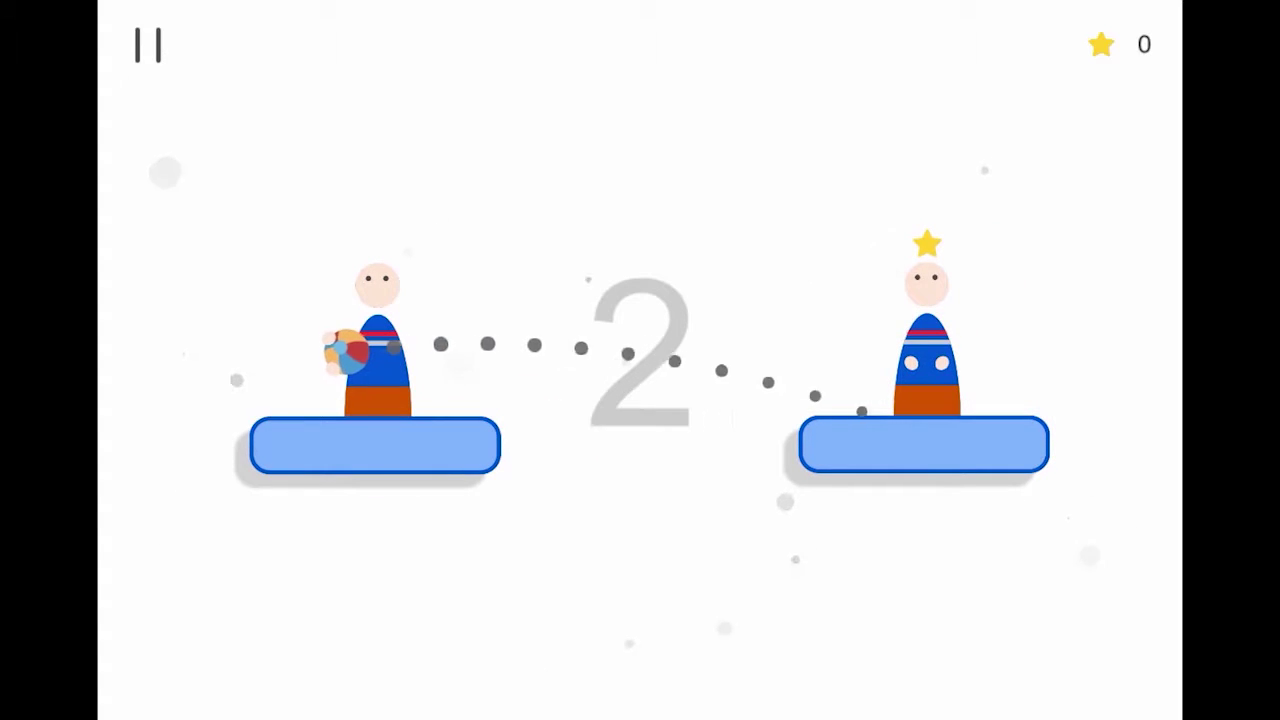
left_click(640, 400)
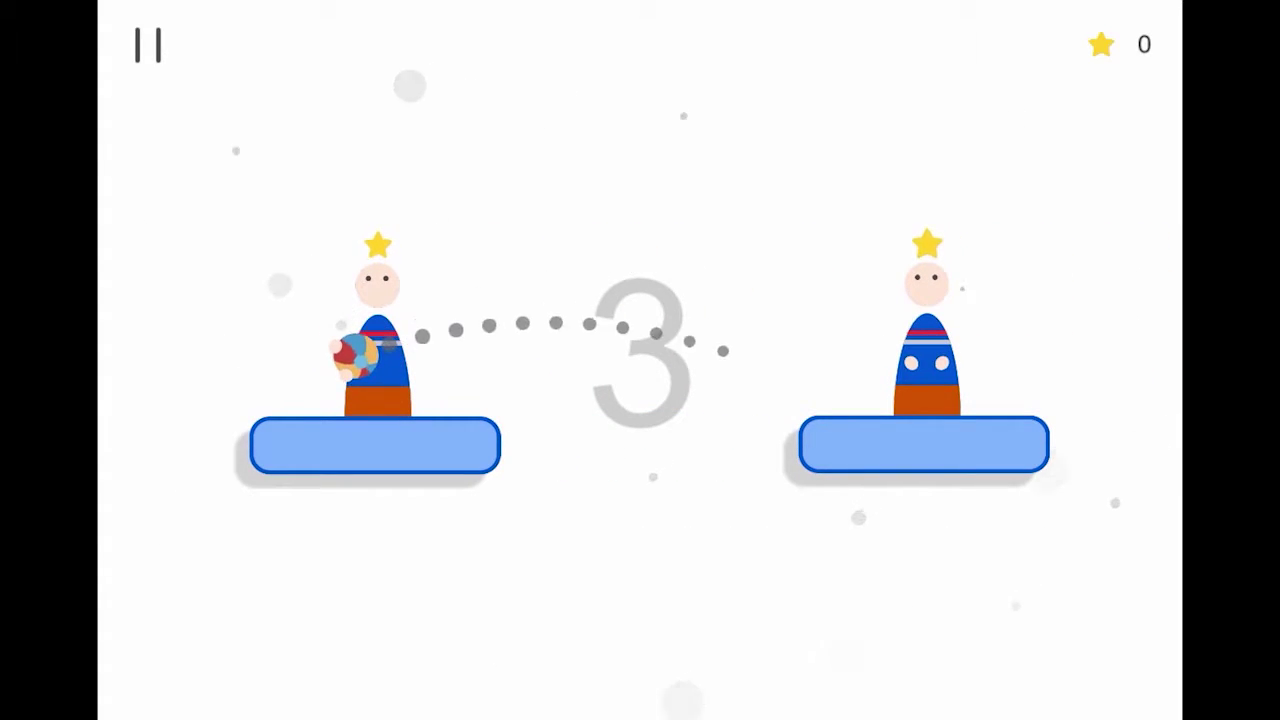
left_click(640, 400)
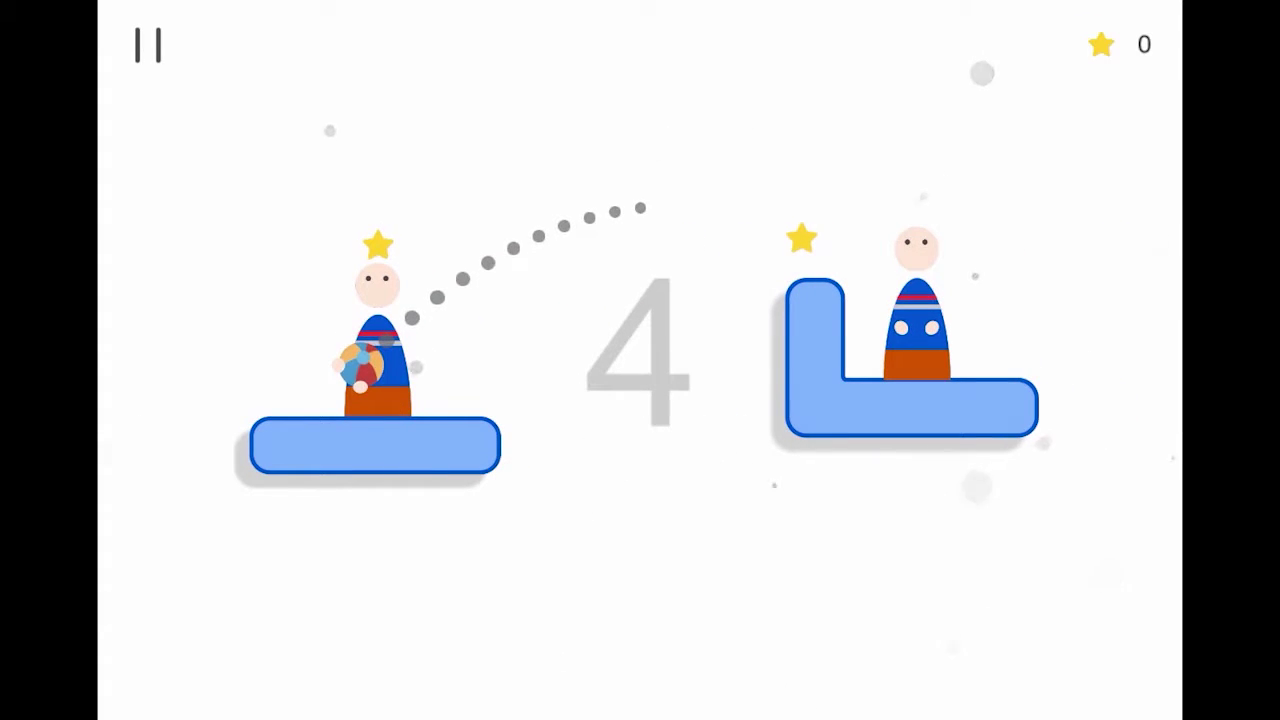
left_click(640, 400)
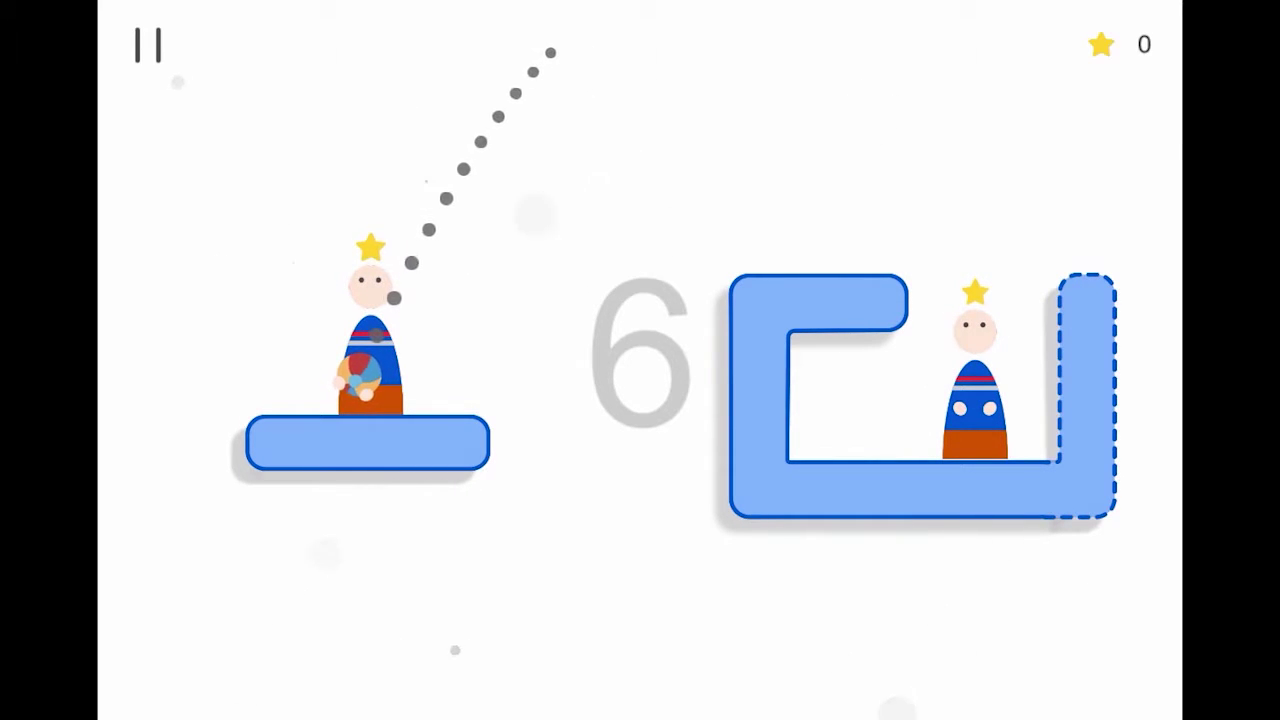
Step: Aim a steeper upward arc and launch the ball to grab the star
left_click_drag(540, 460, 530, 470)
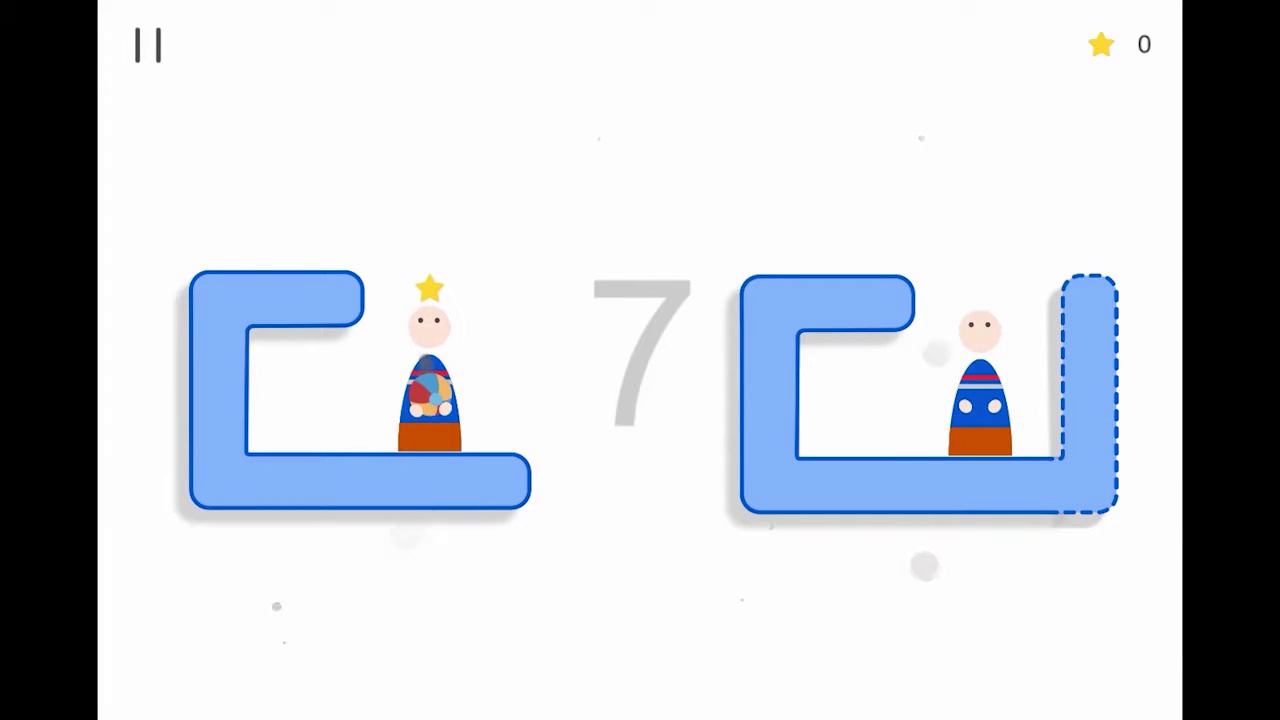
left_click_drag(540, 460, 560, 500)
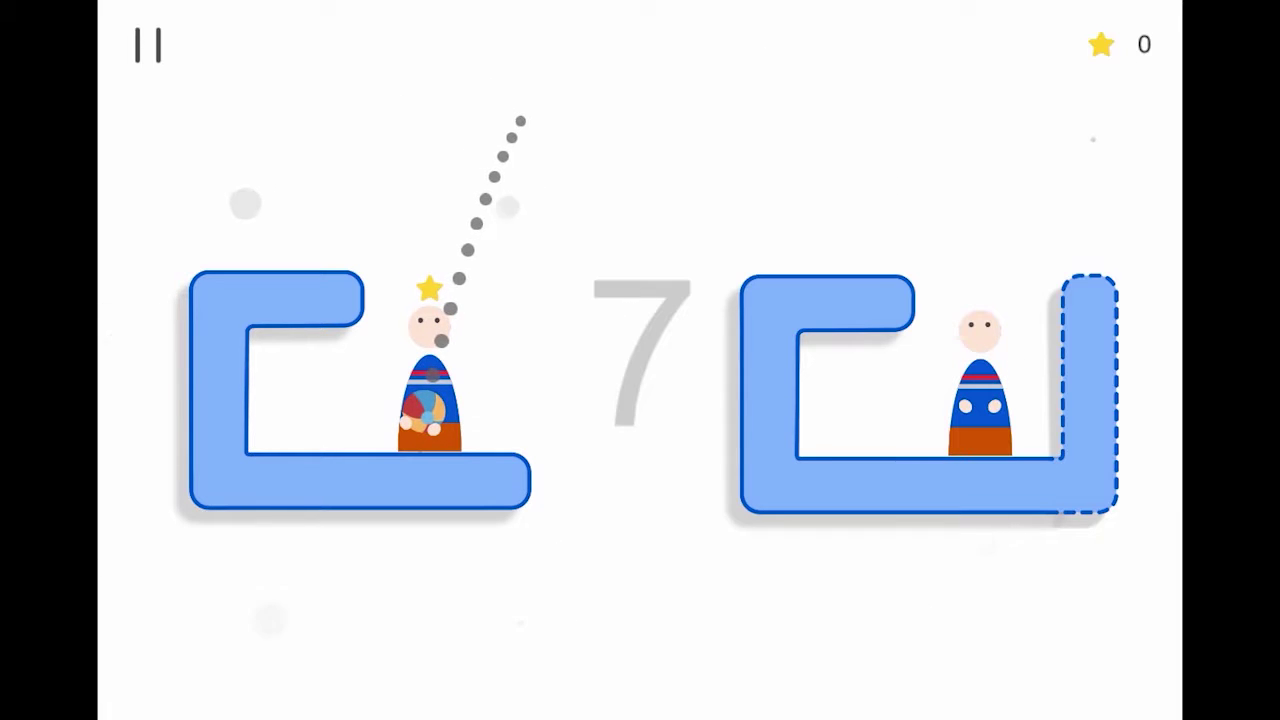
left_click(430, 400)
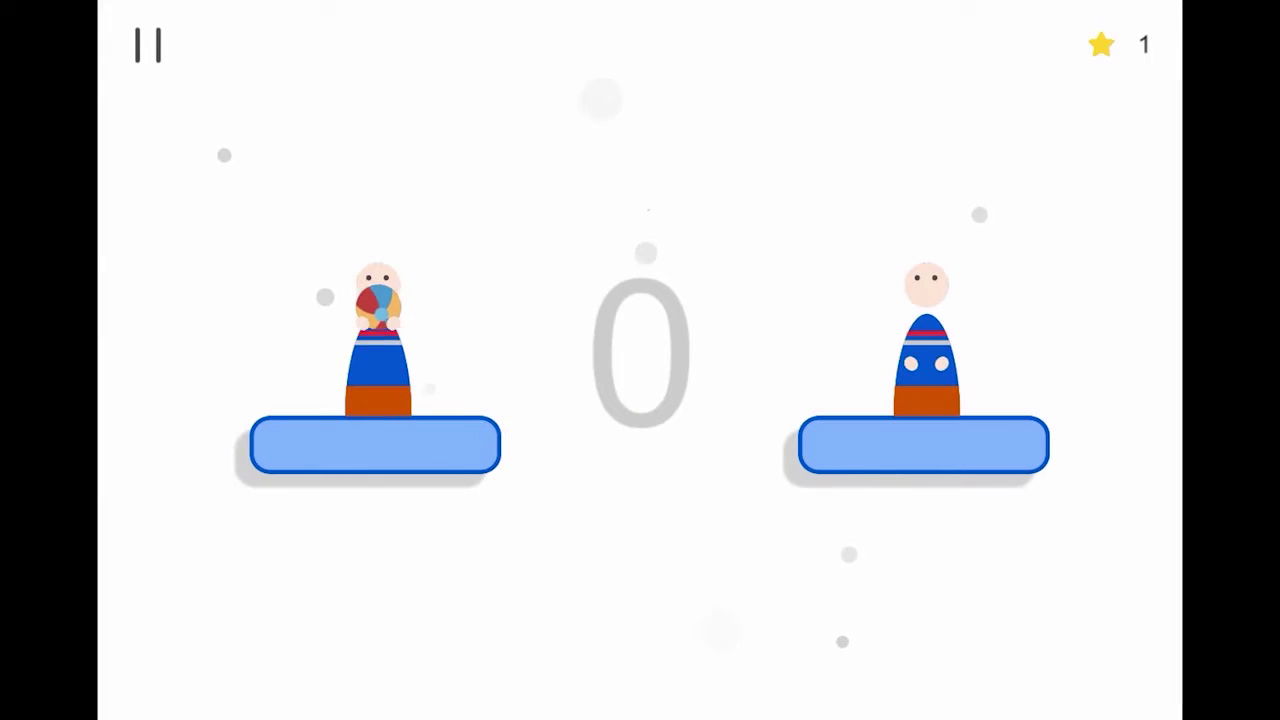
Step: Aim throws at the right figure until one misses, ending at score 3, best 7
left_click_drag(640, 400, 500, 450)
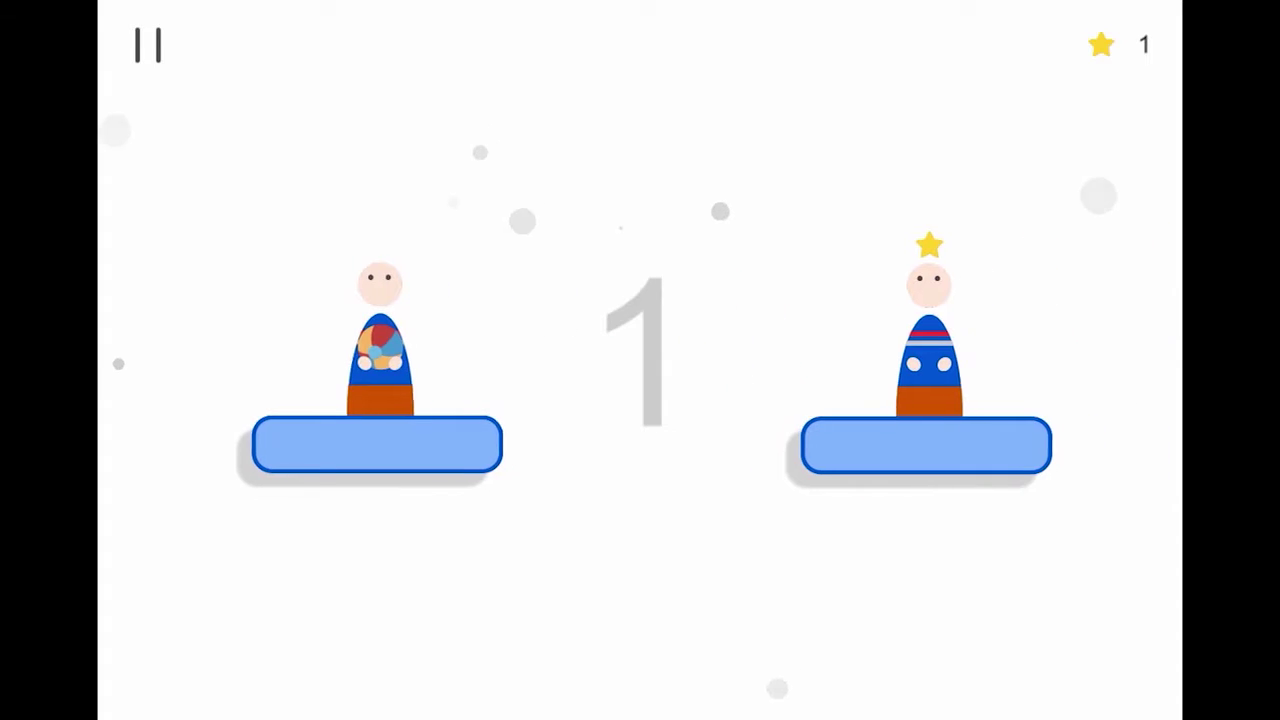
left_click_drag(640, 400, 540, 440)
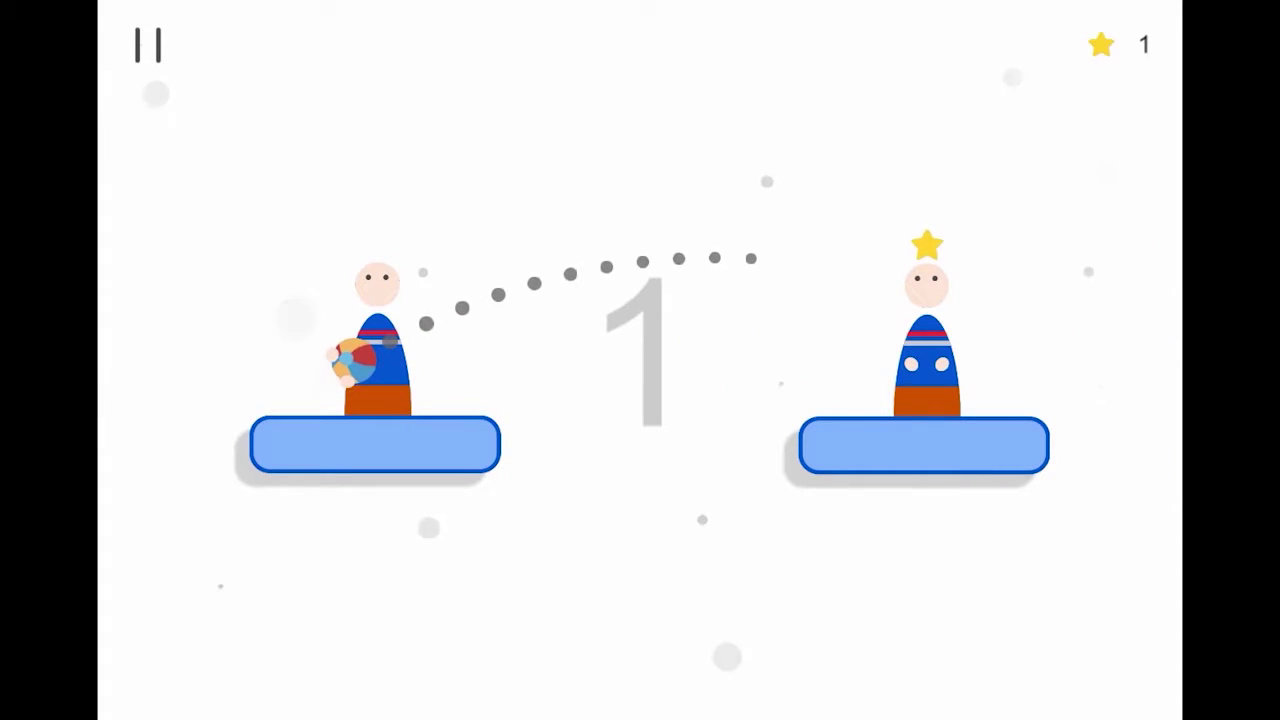
left_click_drag(640, 400, 540, 440)
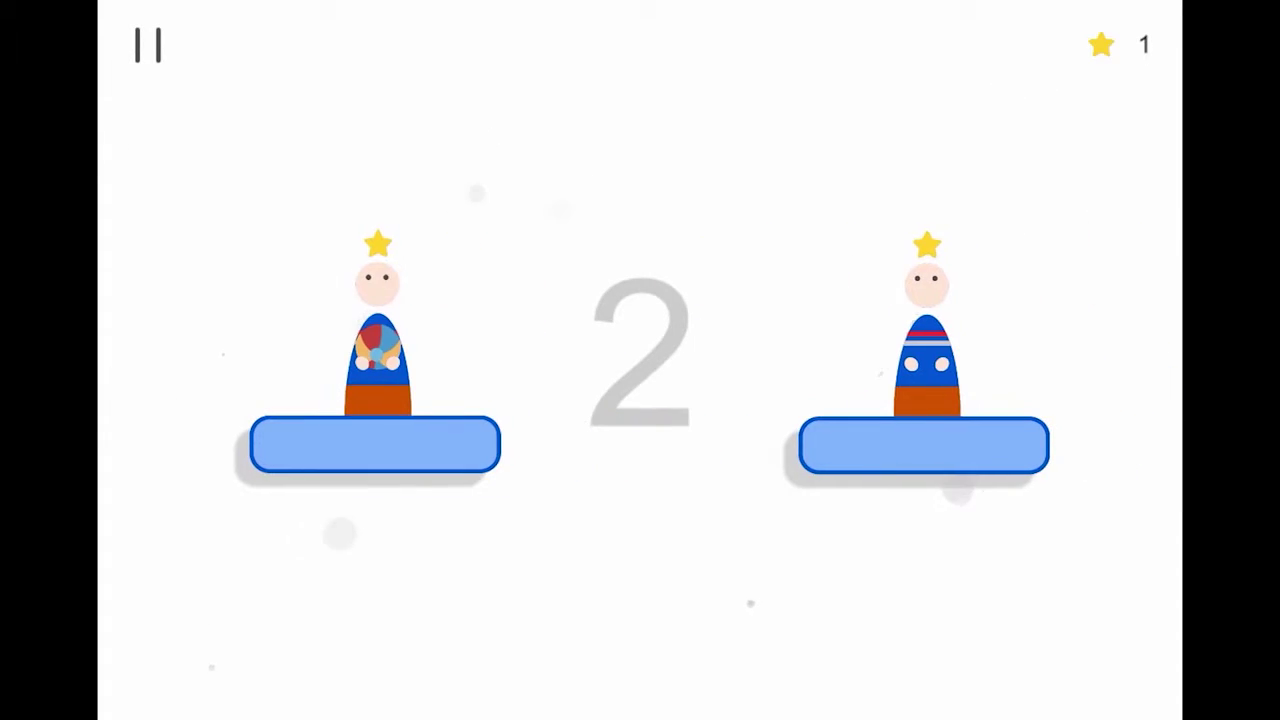
left_click_drag(640, 400, 600, 460)
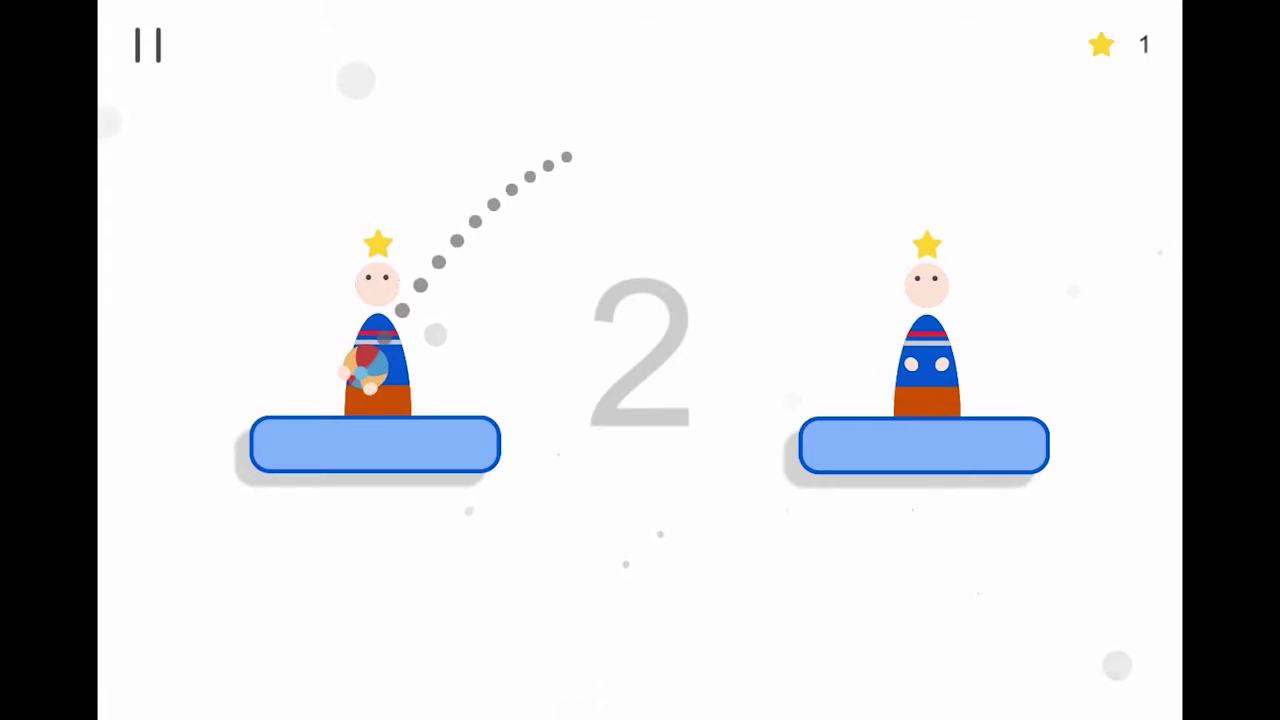
left_click_drag(640, 400, 600, 460)
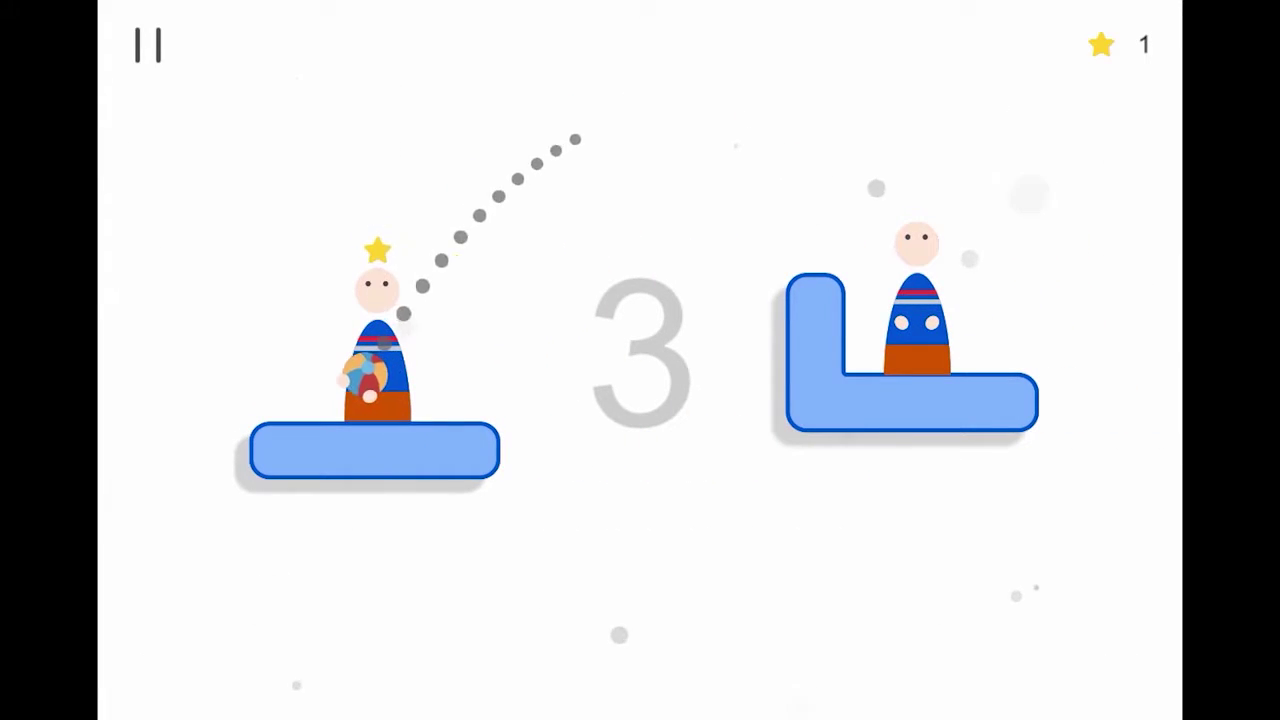
left_click_drag(640, 400, 615, 440)
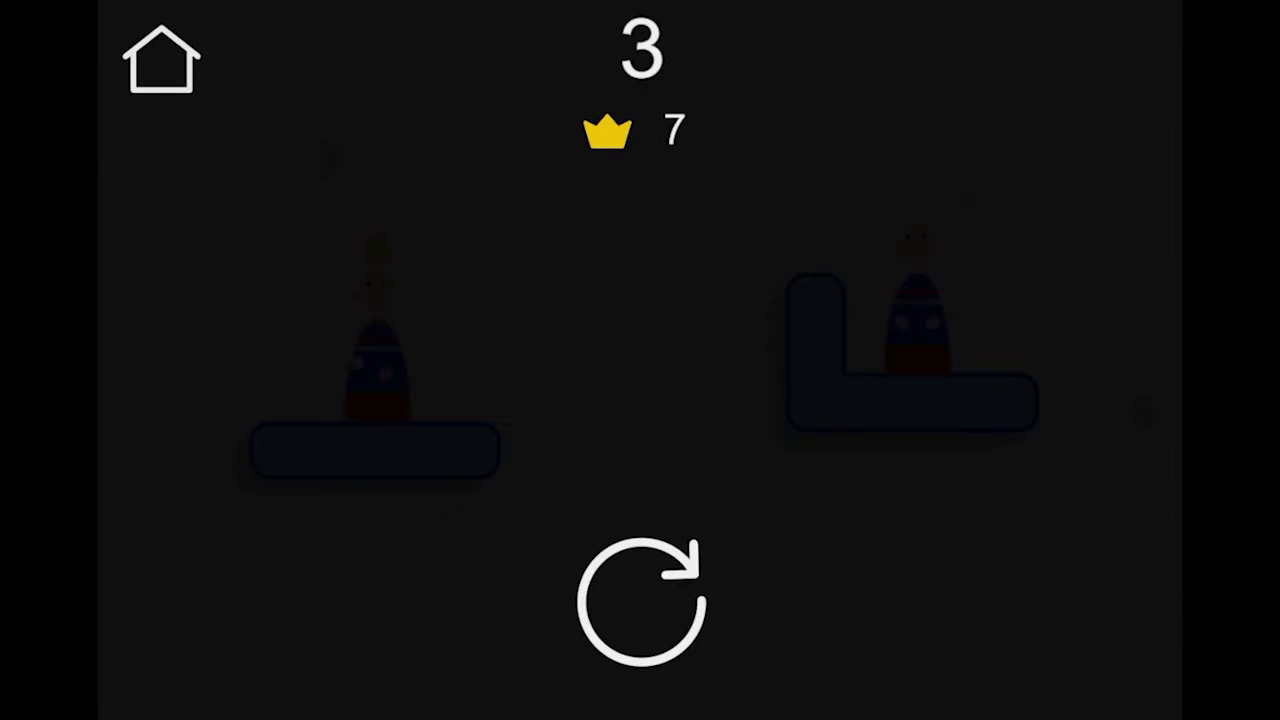
Step: Restart and make four passes up to the L-platform figure, then restart after the miss
left_click(641, 600)
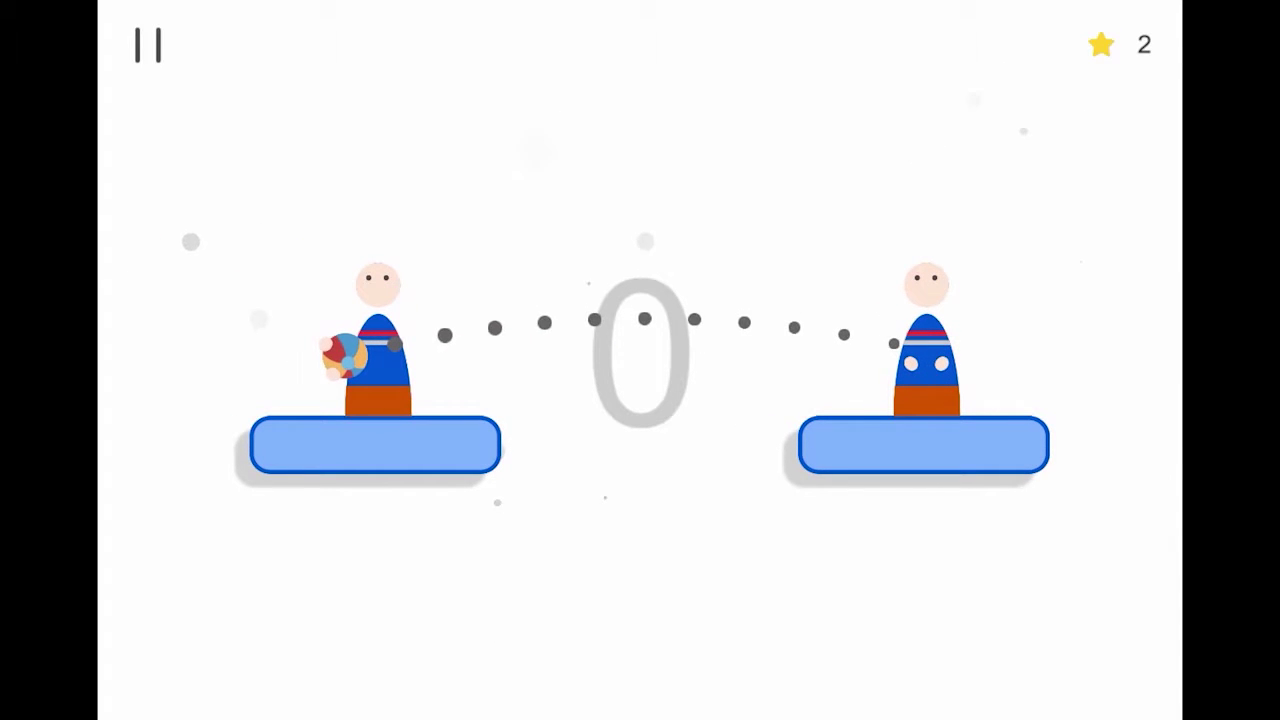
left_click(640, 400)
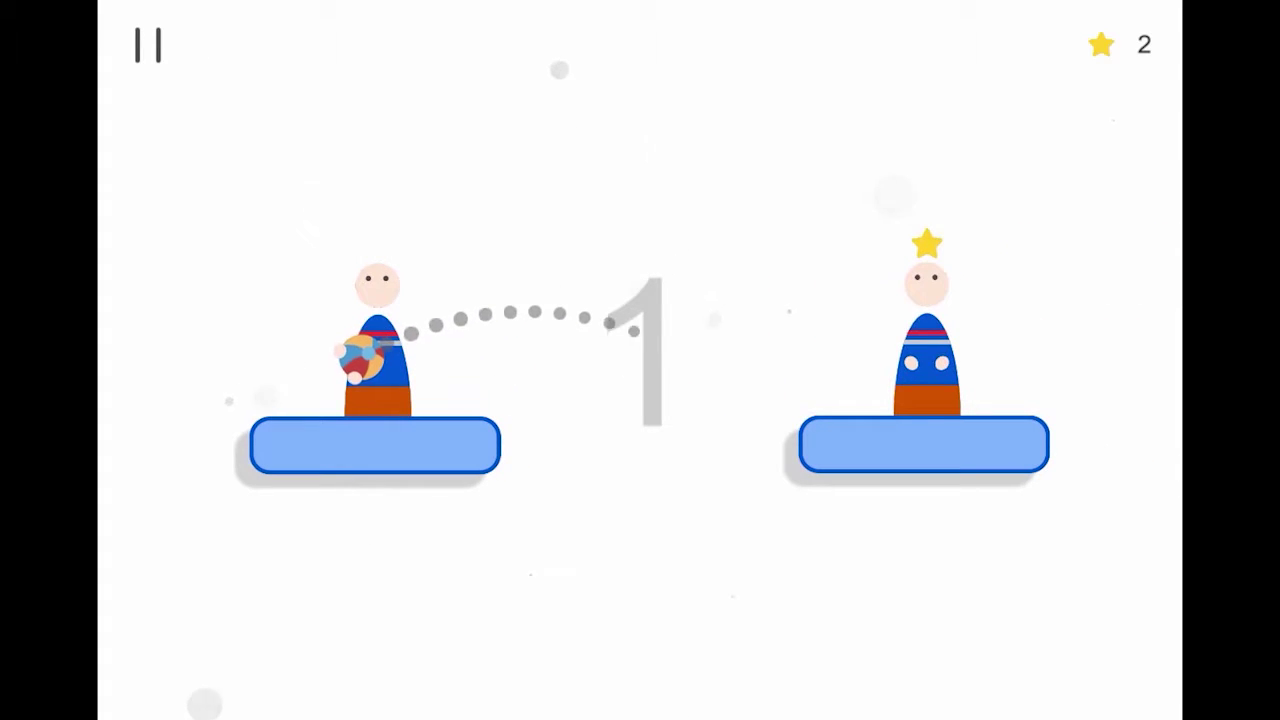
left_click(640, 400)
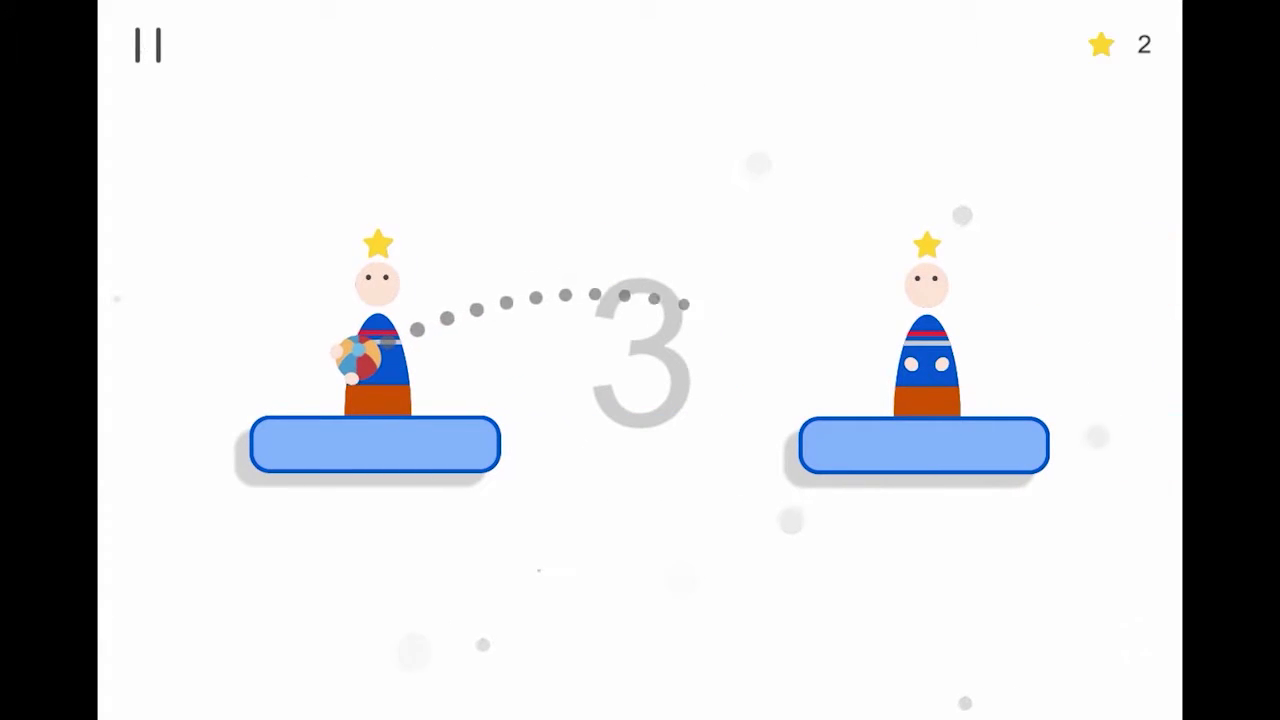
left_click(640, 400)
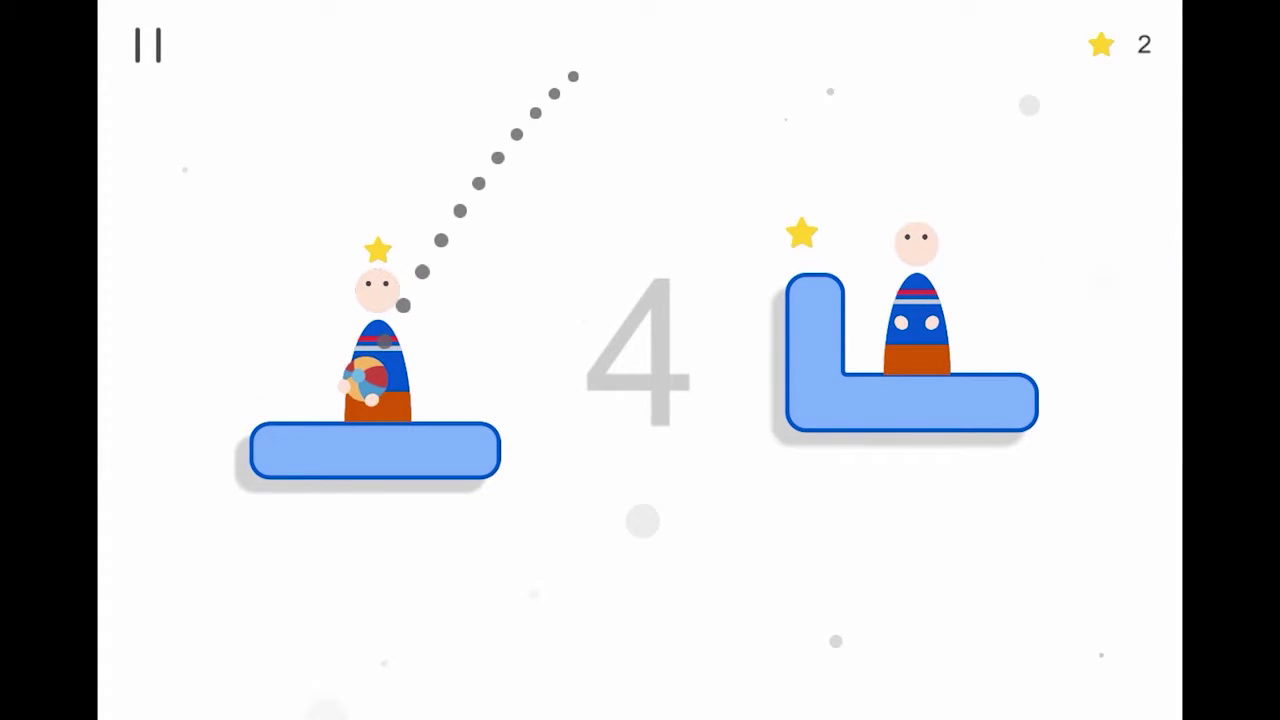
left_click(640, 400)
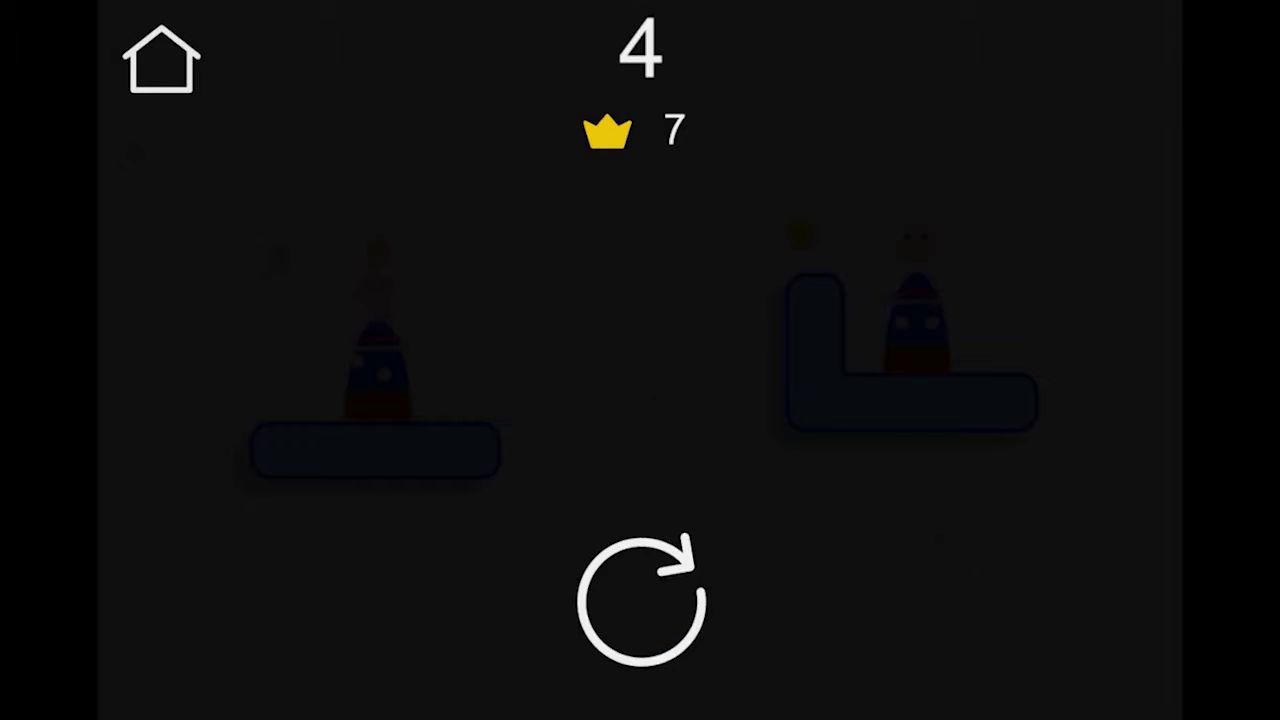
left_click(640, 600)
Step: Pass the ball toward the upper right until the run ends, then restart
left_click(640, 400)
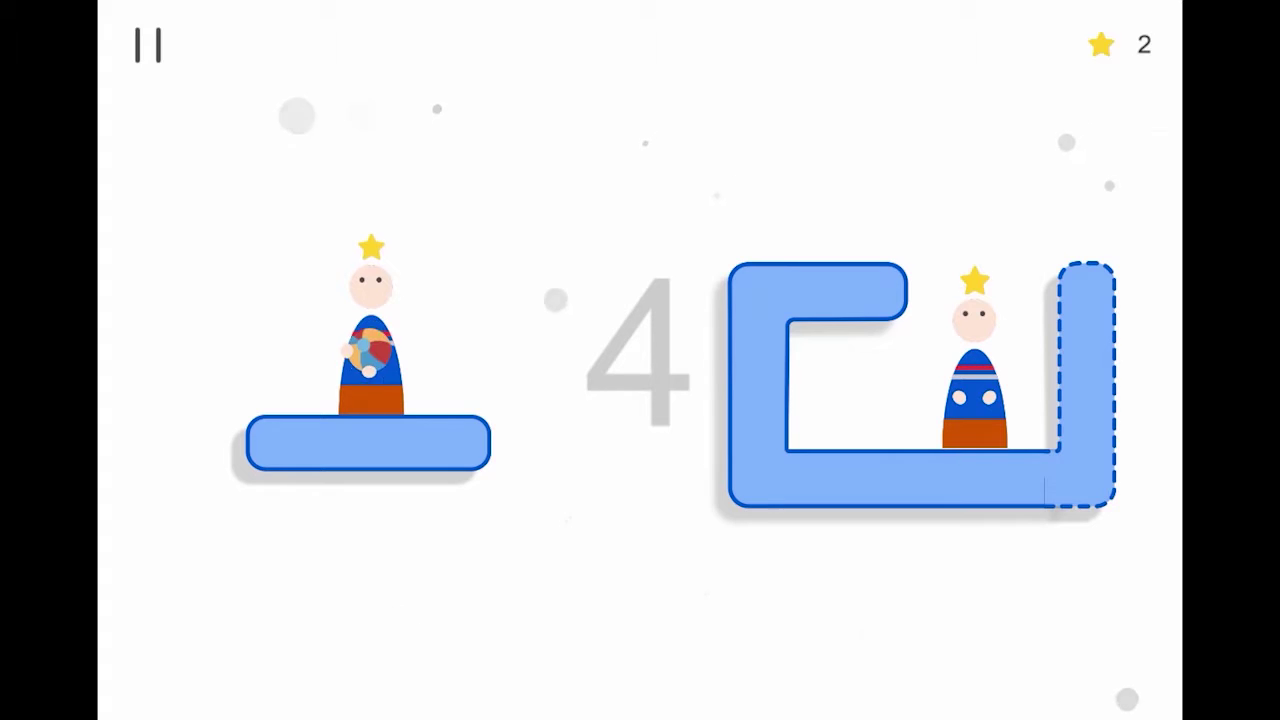
left_click(640, 400)
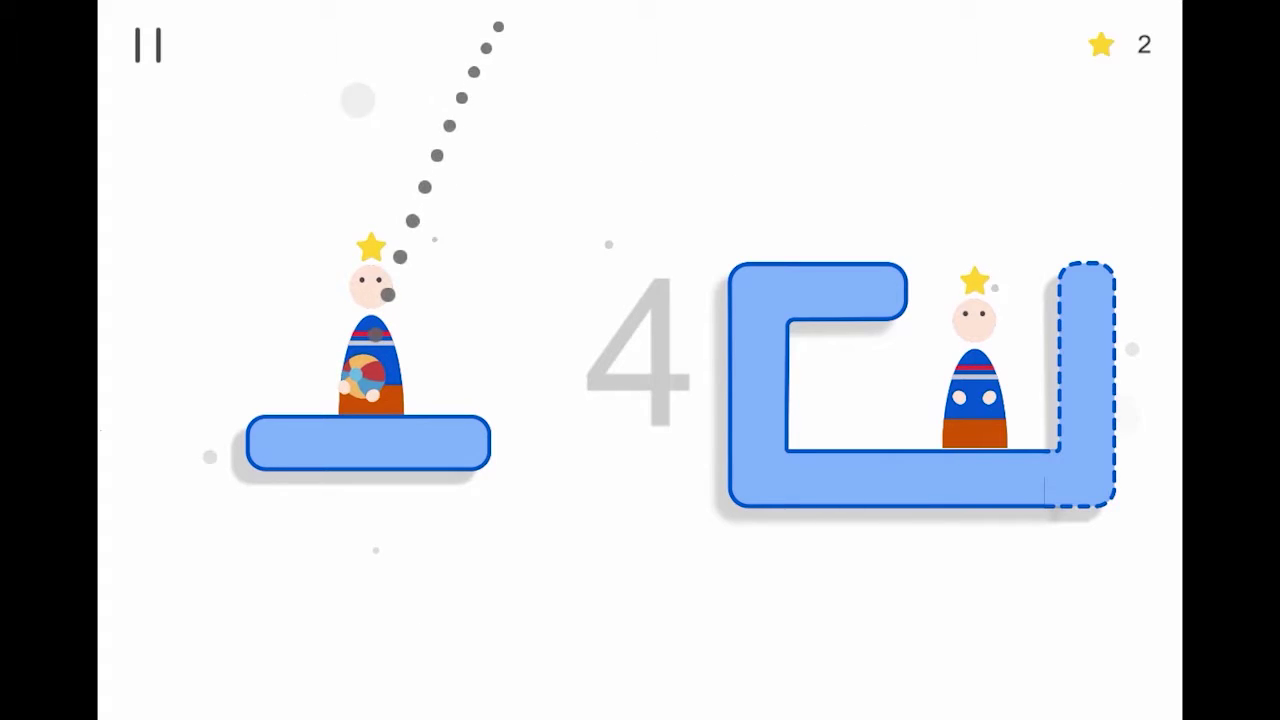
left_click(640, 400)
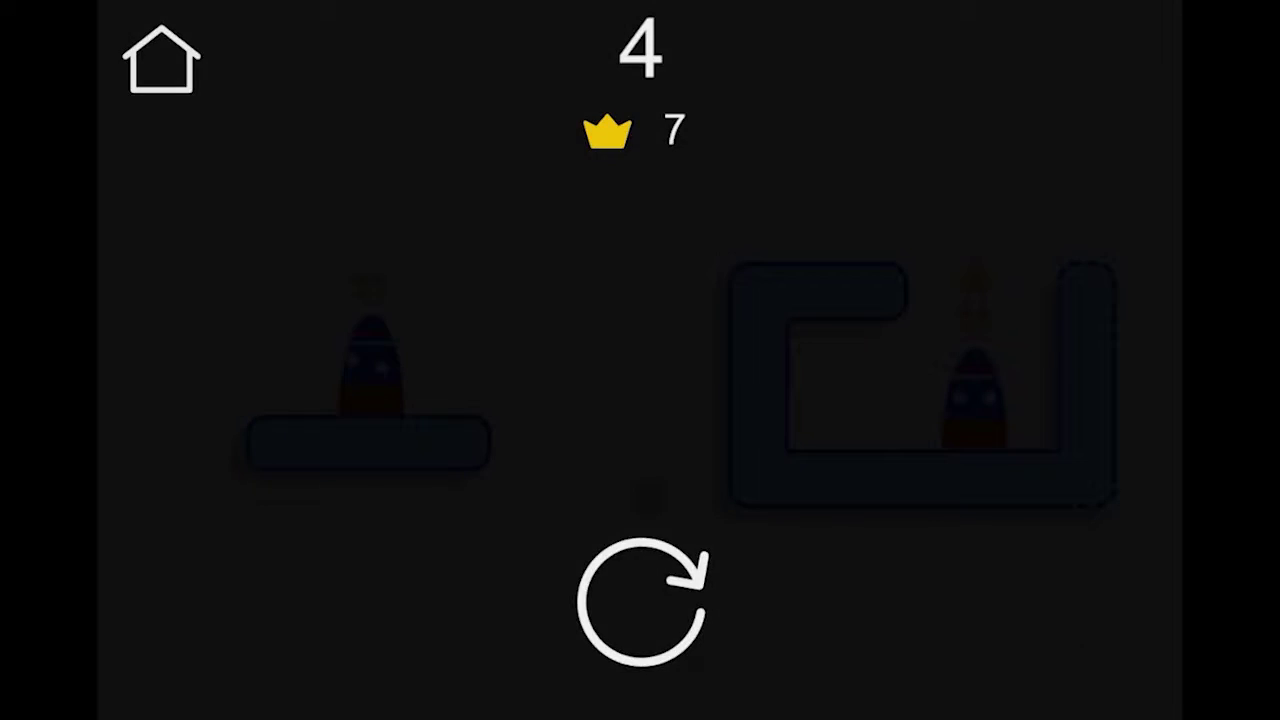
left_click(640, 600)
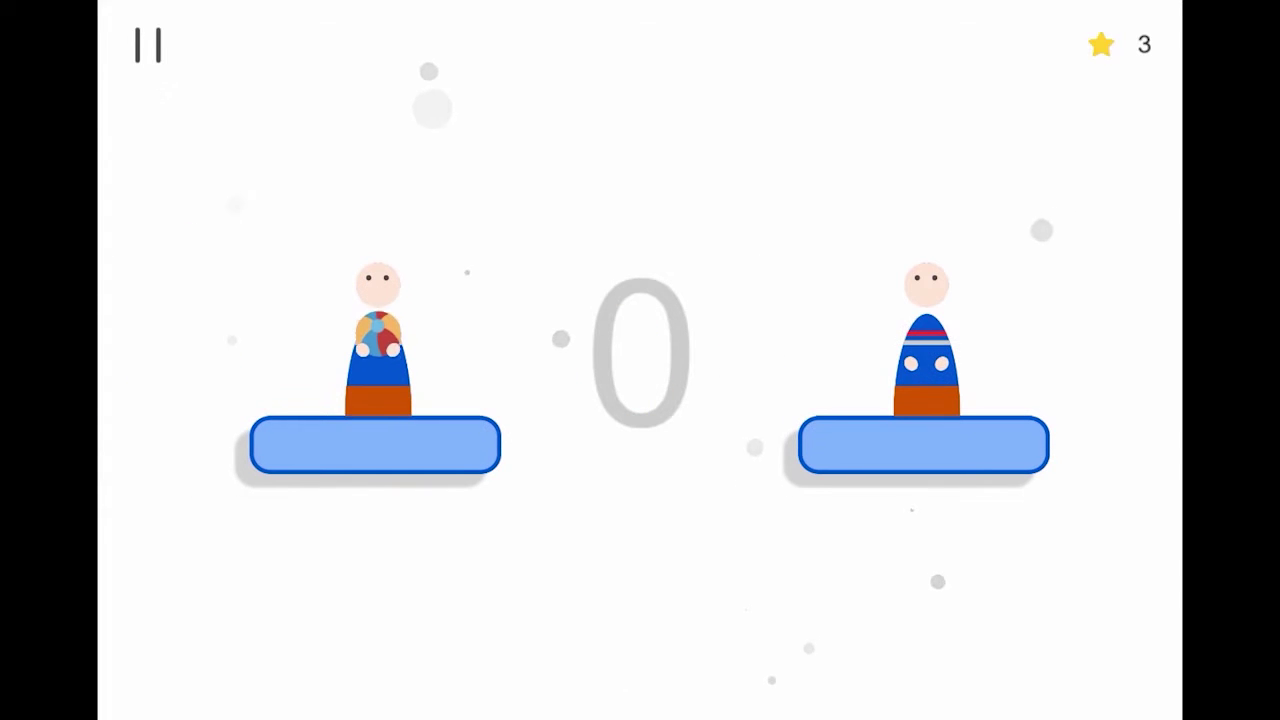
Step: Make two quick passes and throw through the star, ending at score 2
left_click(640, 400)
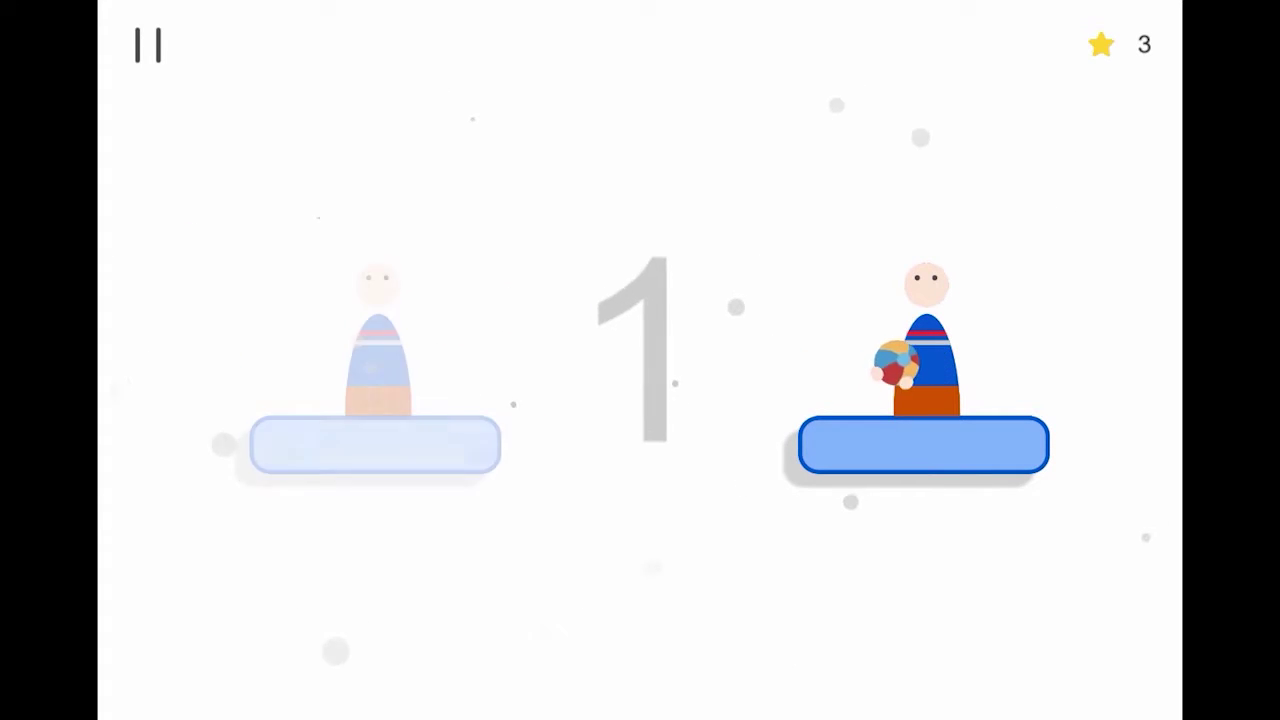
left_click(640, 400)
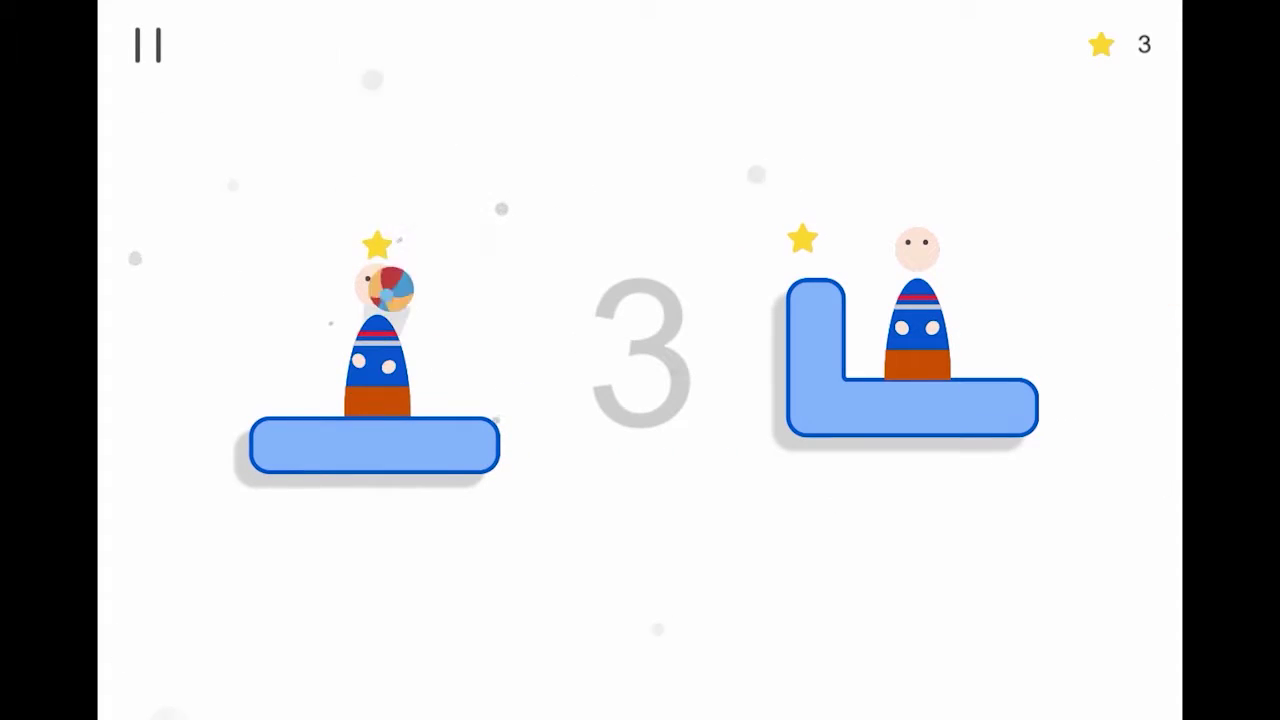
left_click(640, 400)
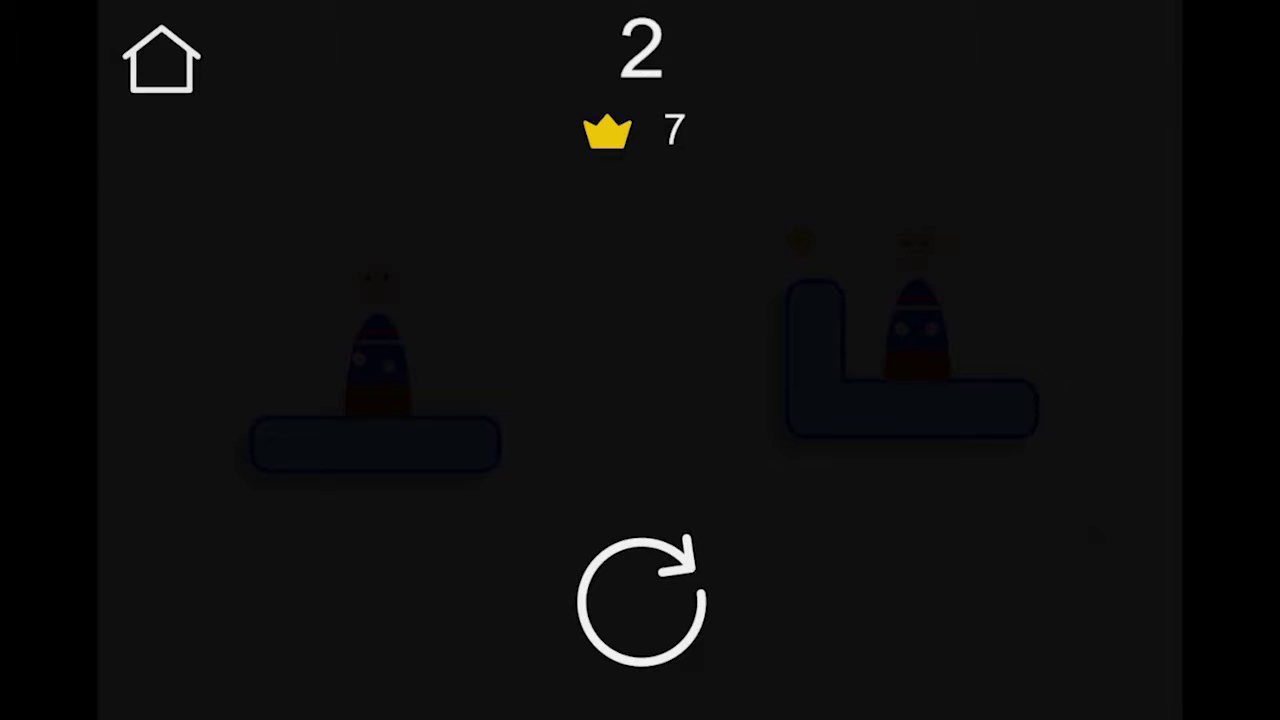
Step: Restart and arc throws to the catchers, reaching score 5 before the run ends
left_click(641, 601)
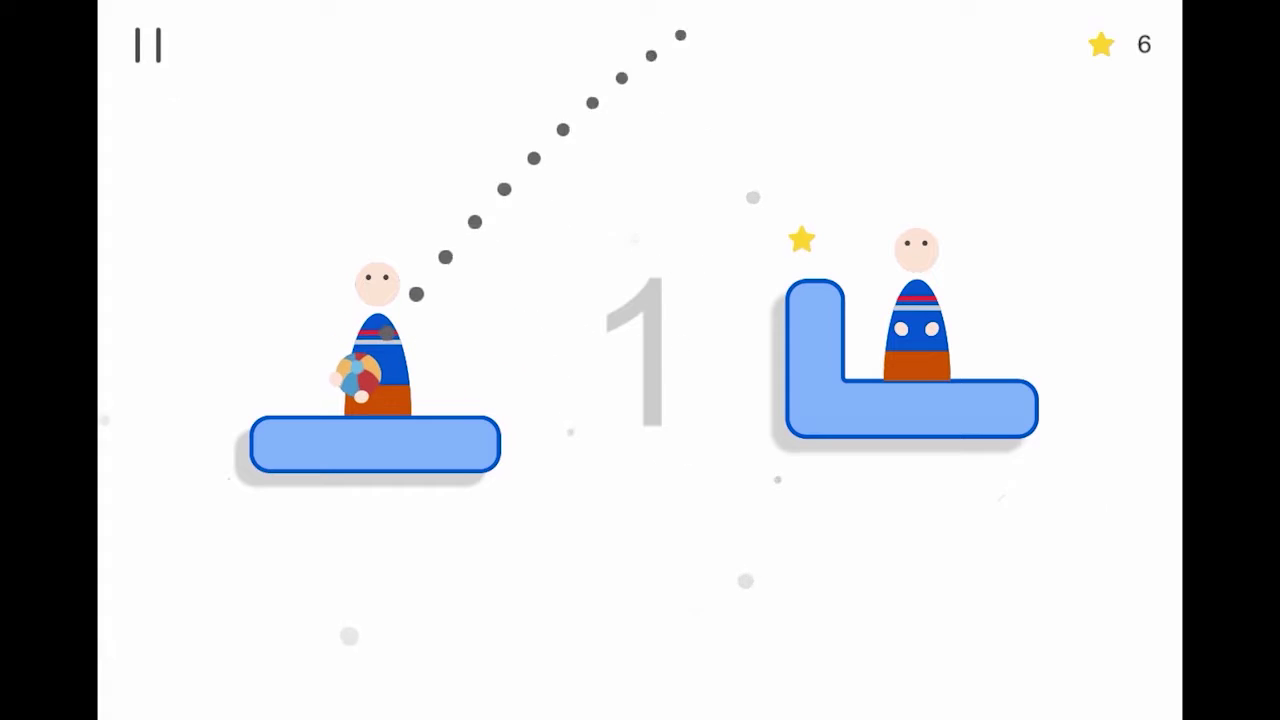
left_click(640, 400)
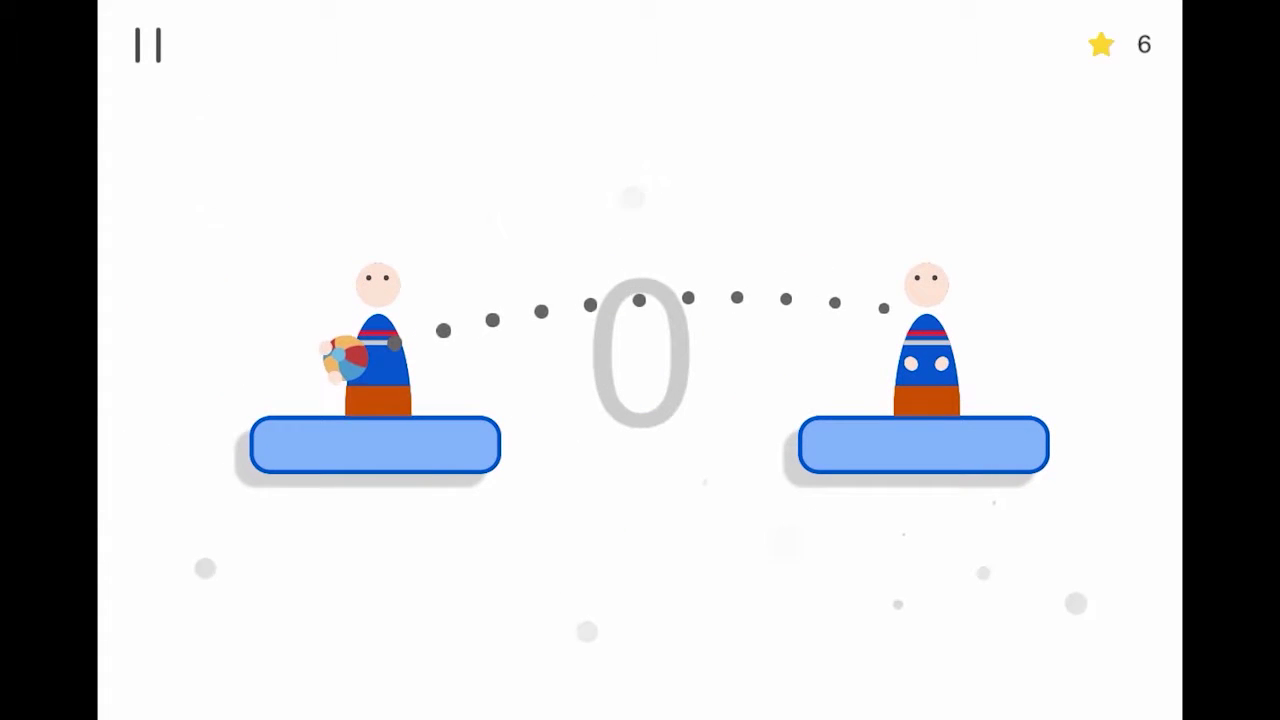
left_click(640, 550)
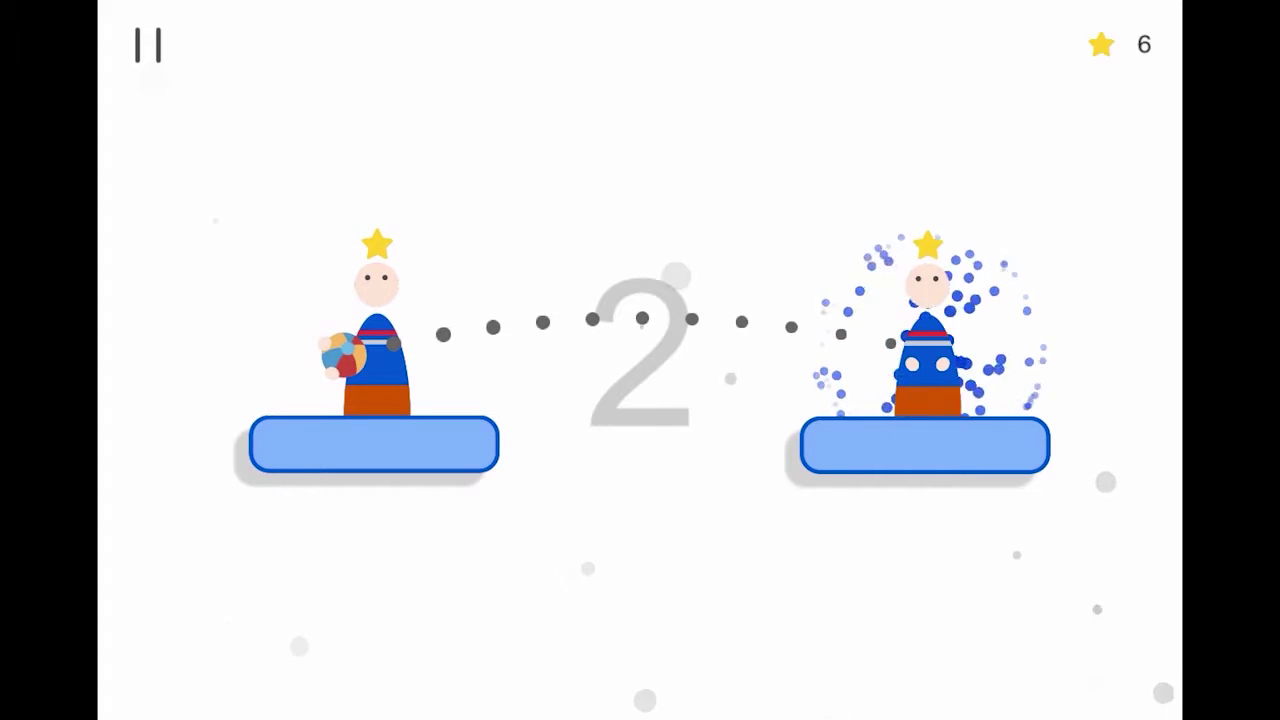
left_click(640, 550)
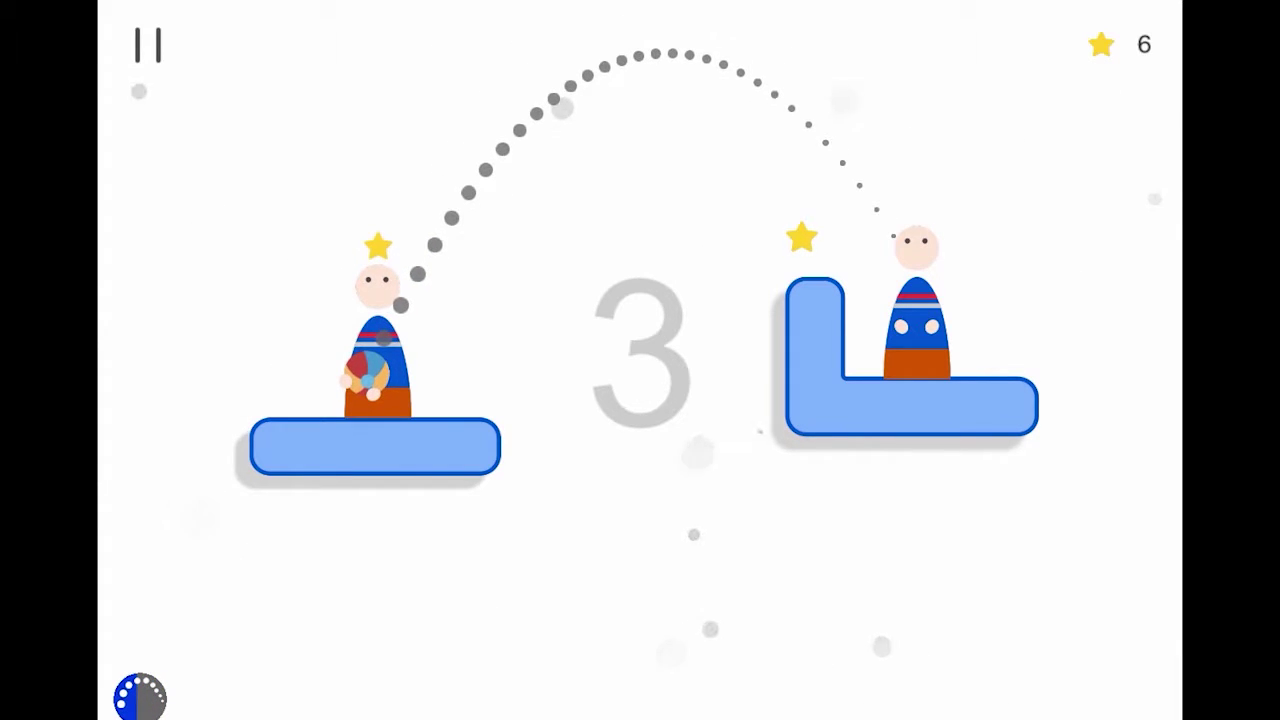
left_click(400, 305)
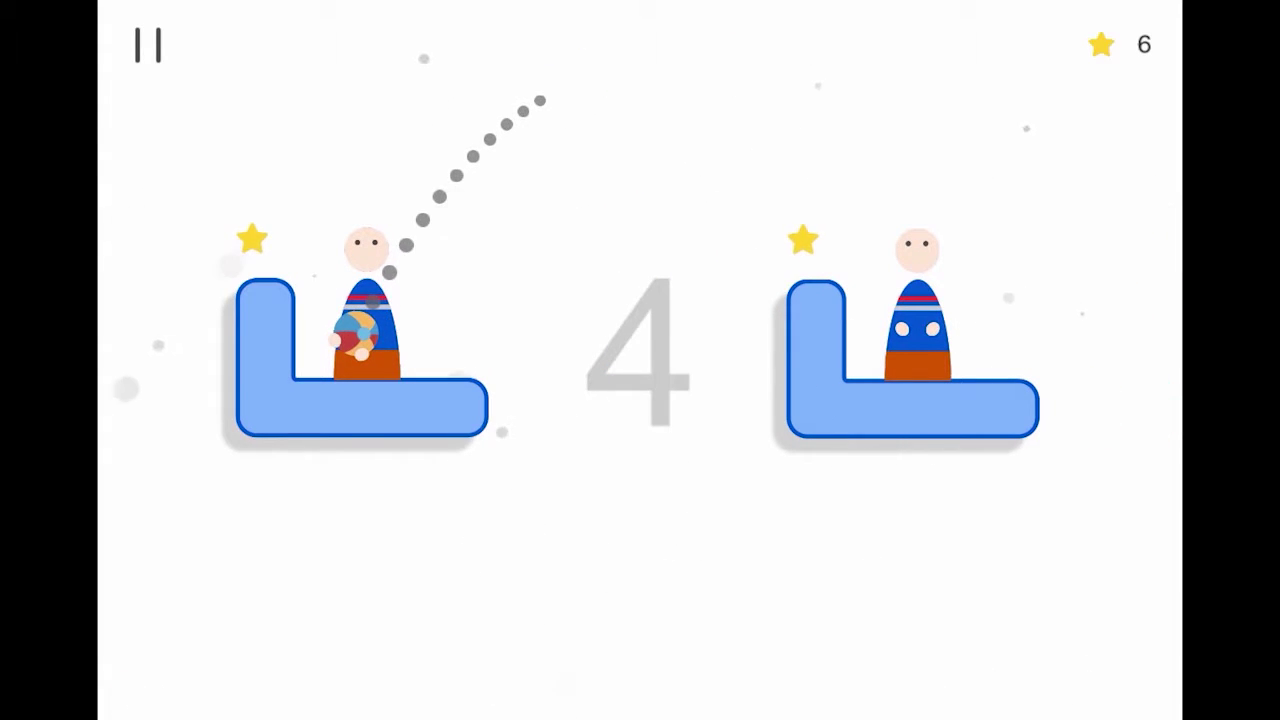
left_click(385, 270)
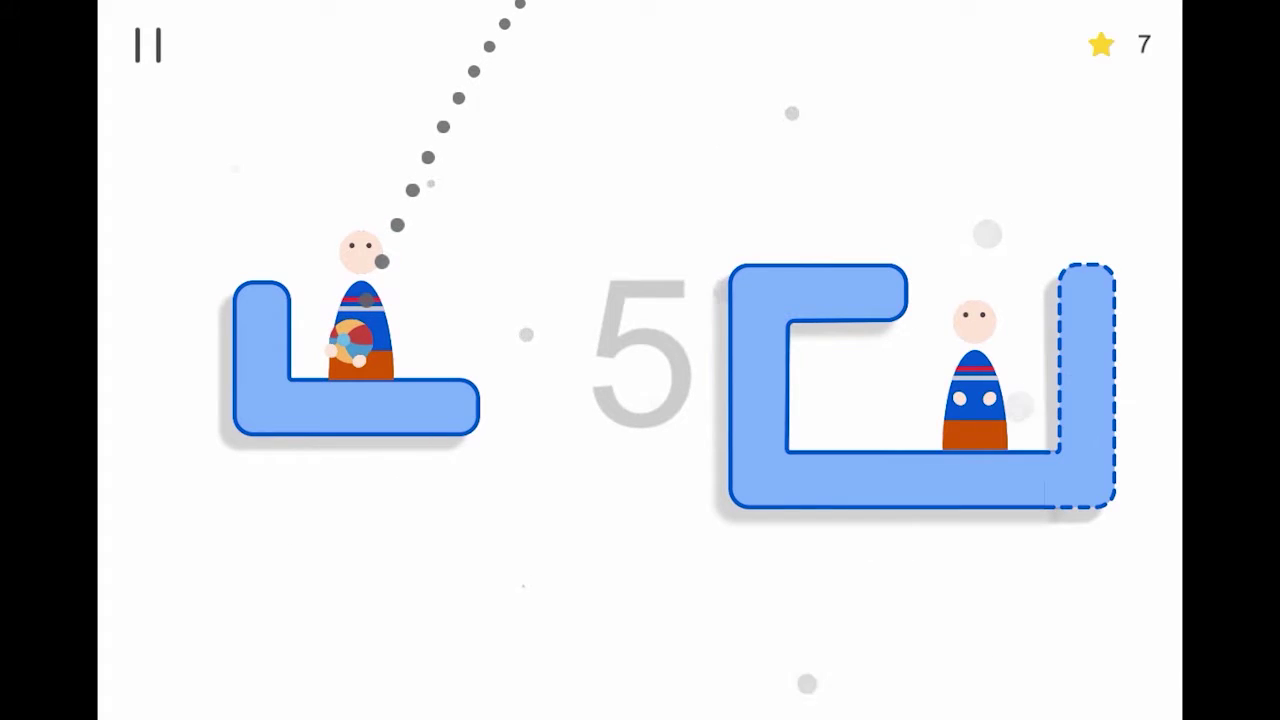
left_click(385, 270)
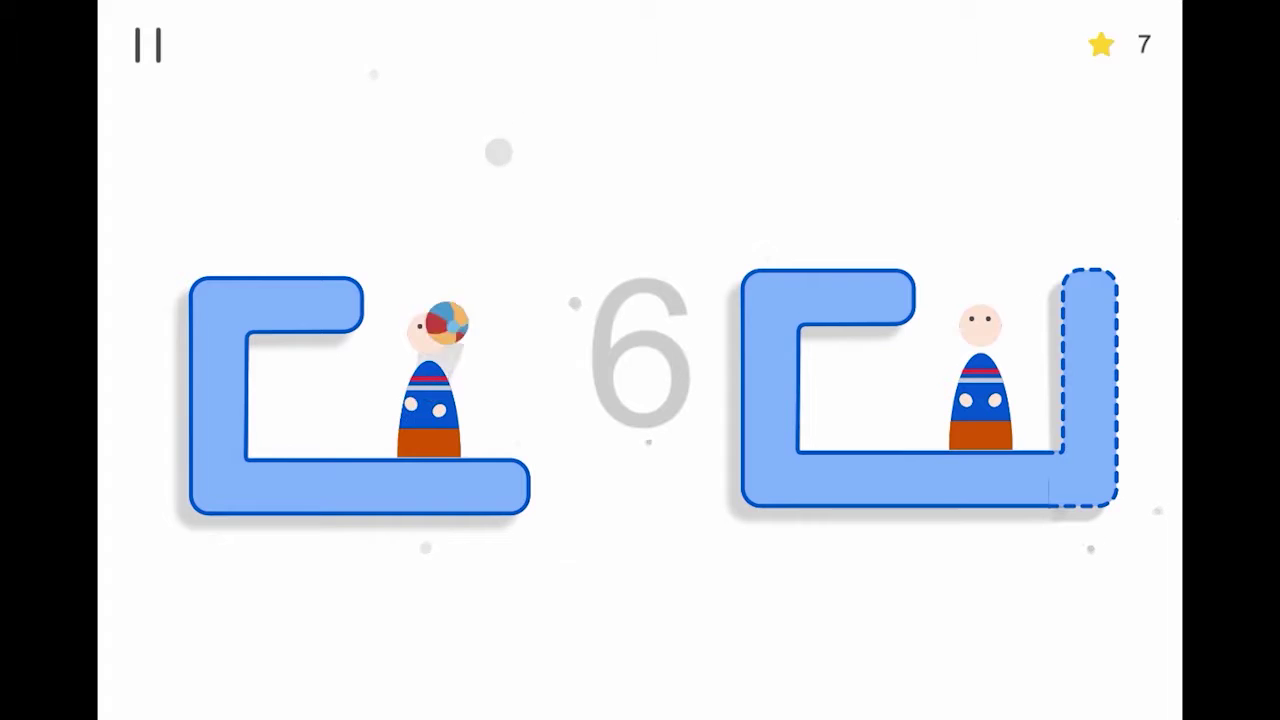
left_click(498, 152)
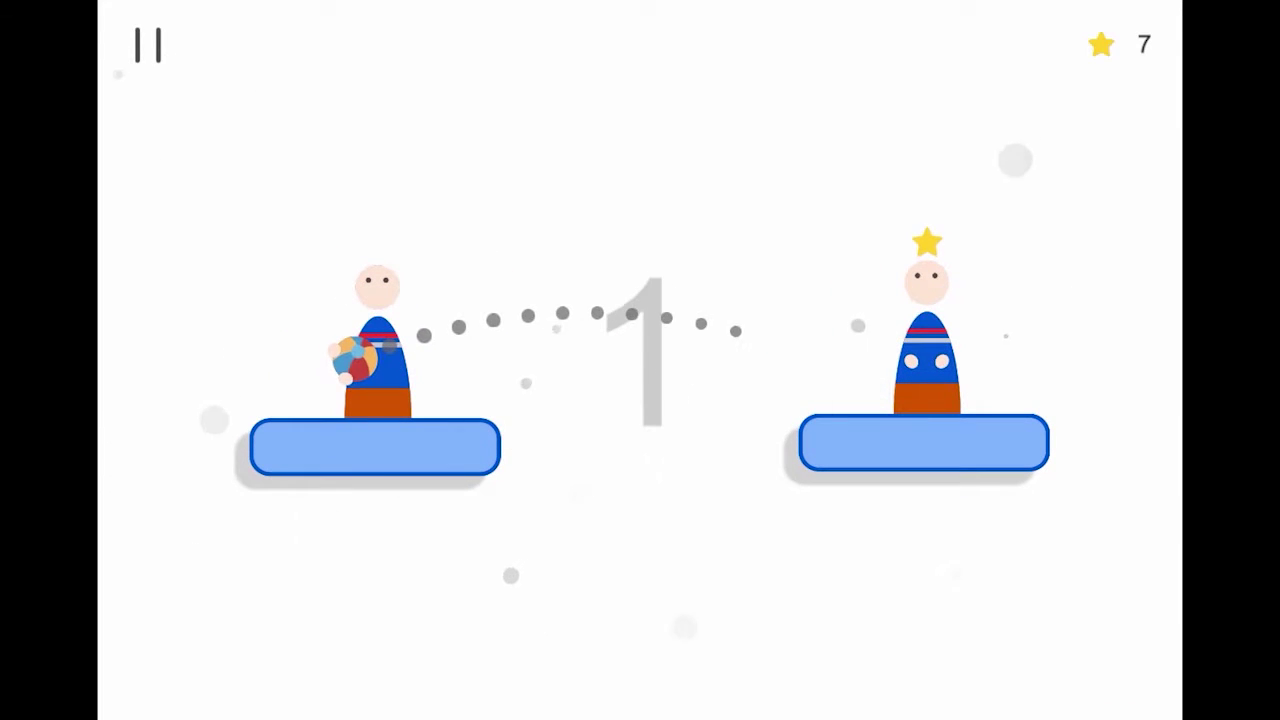
Step: Start a new run and aim throws past the rotating ring up to score 15, 12 stars
left_click(640, 360)
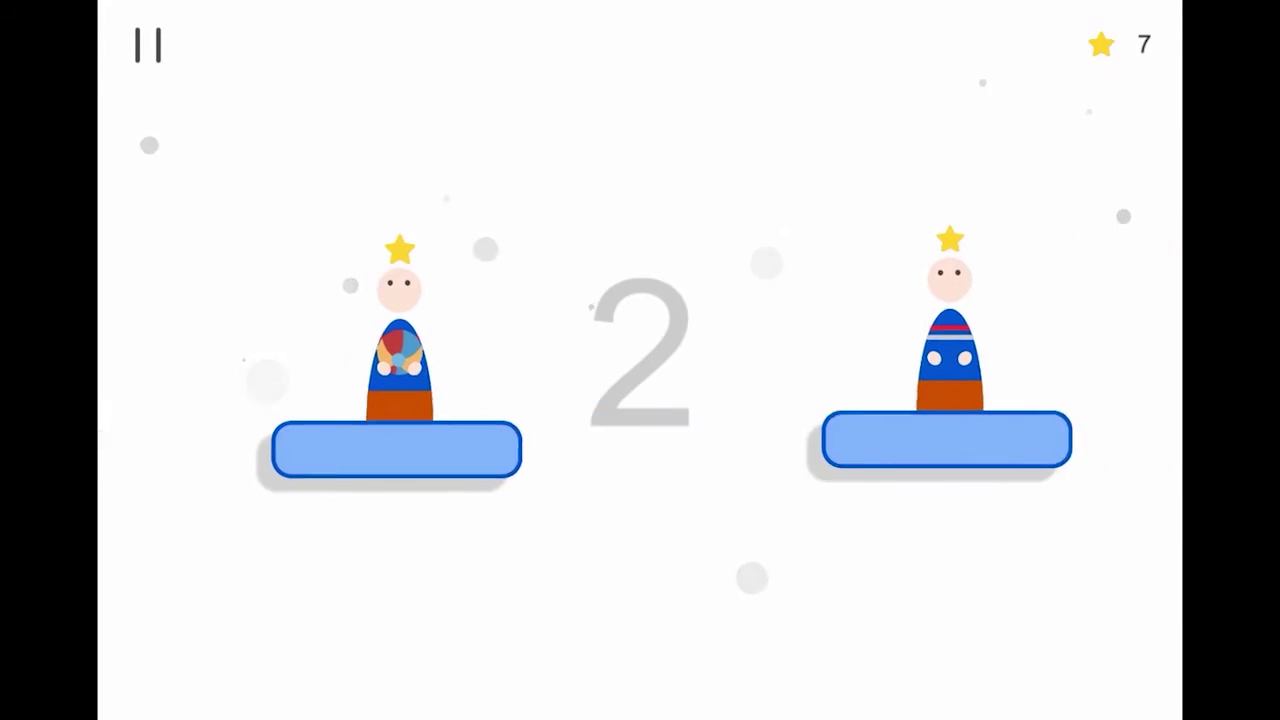
left_click(640, 360)
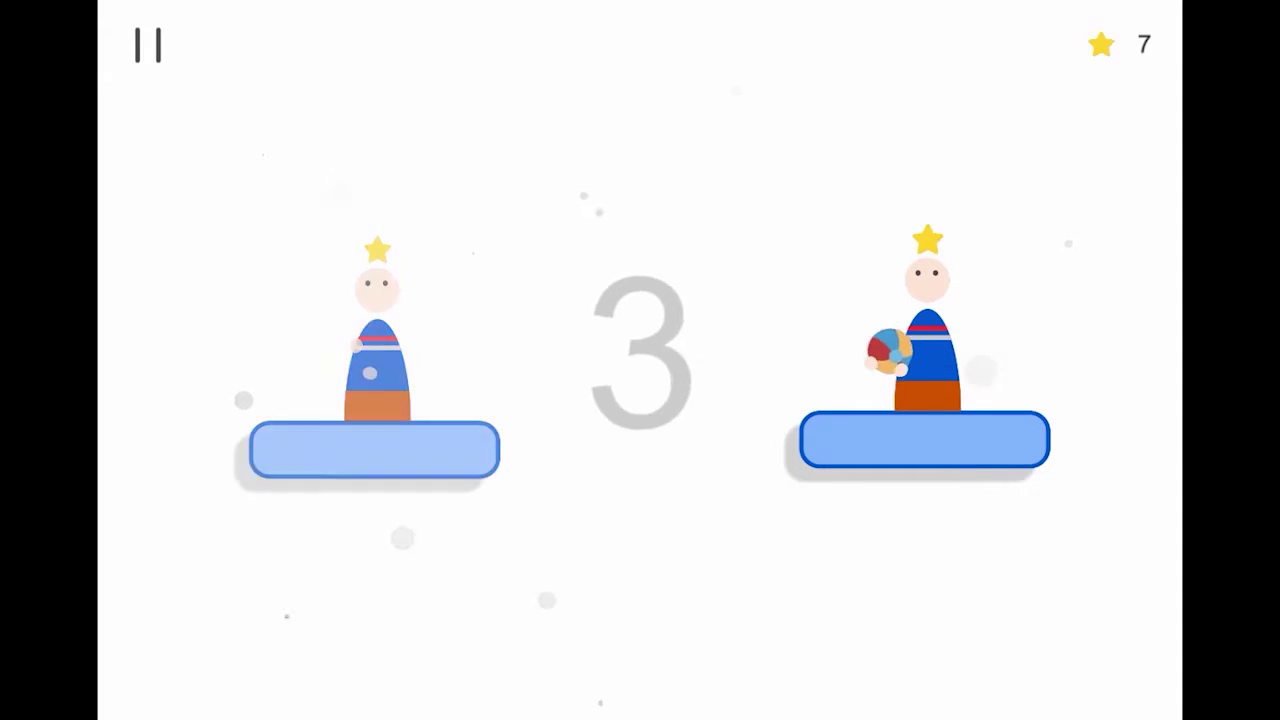
left_click_drag(430, 280, 520, 20)
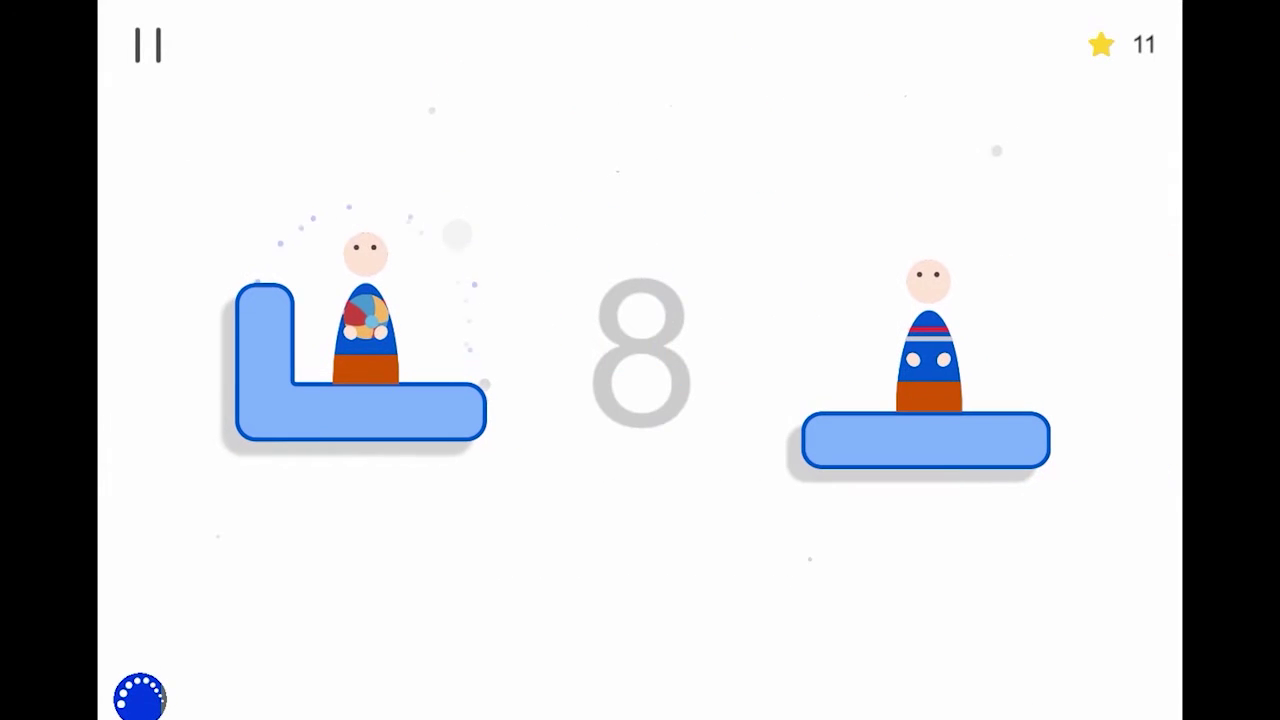
left_click_drag(640, 382, 640, 370)
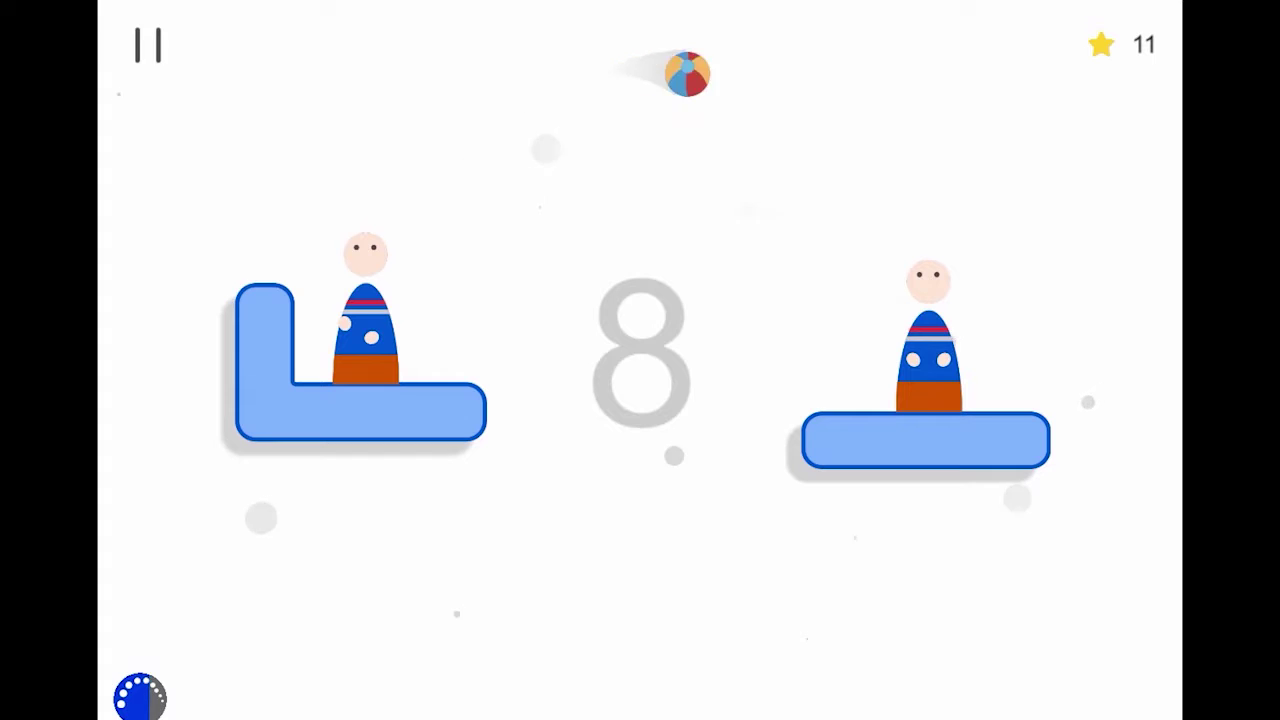
left_click_drag(640, 382, 640, 370)
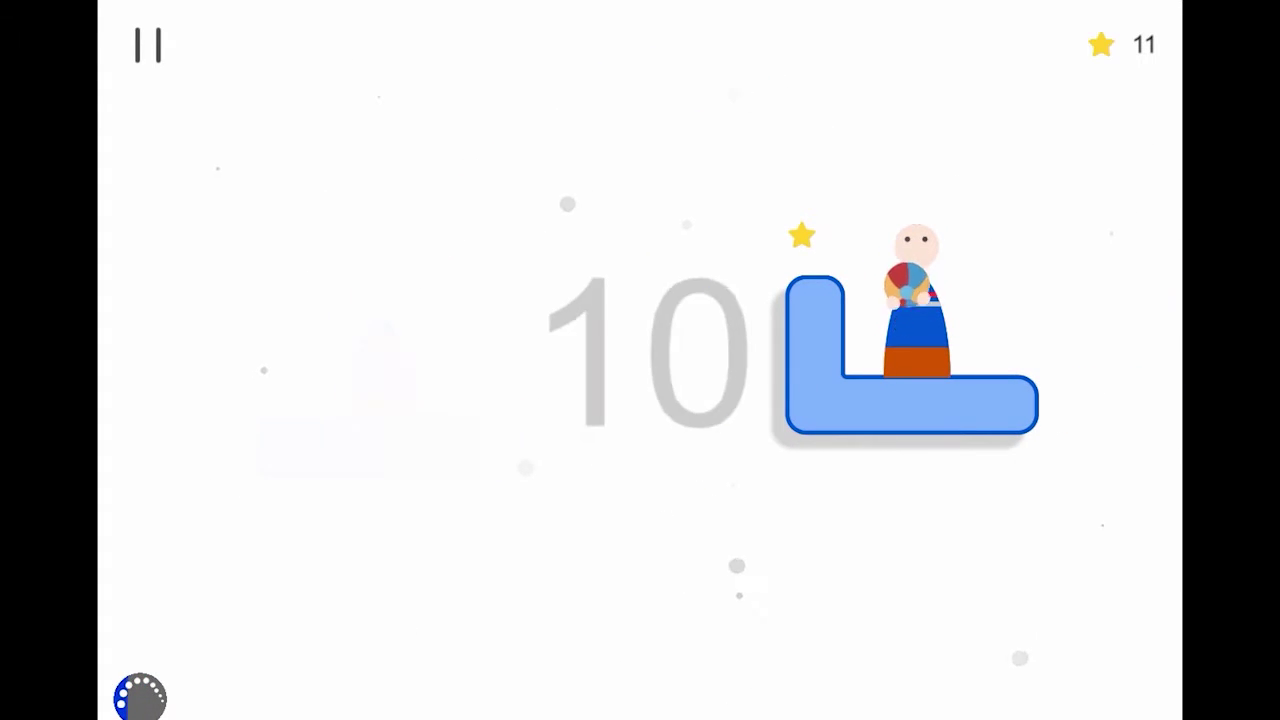
left_click_drag(640, 382, 640, 370)
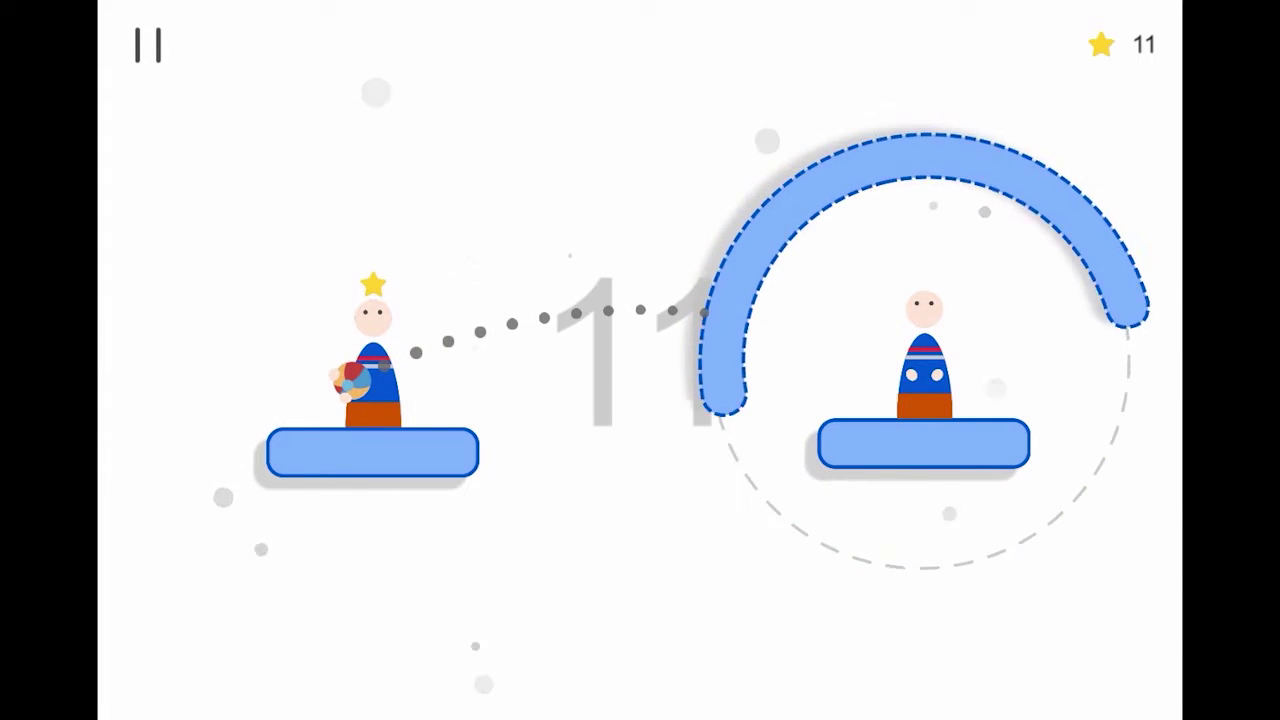
left_click_drag(640, 382, 640, 370)
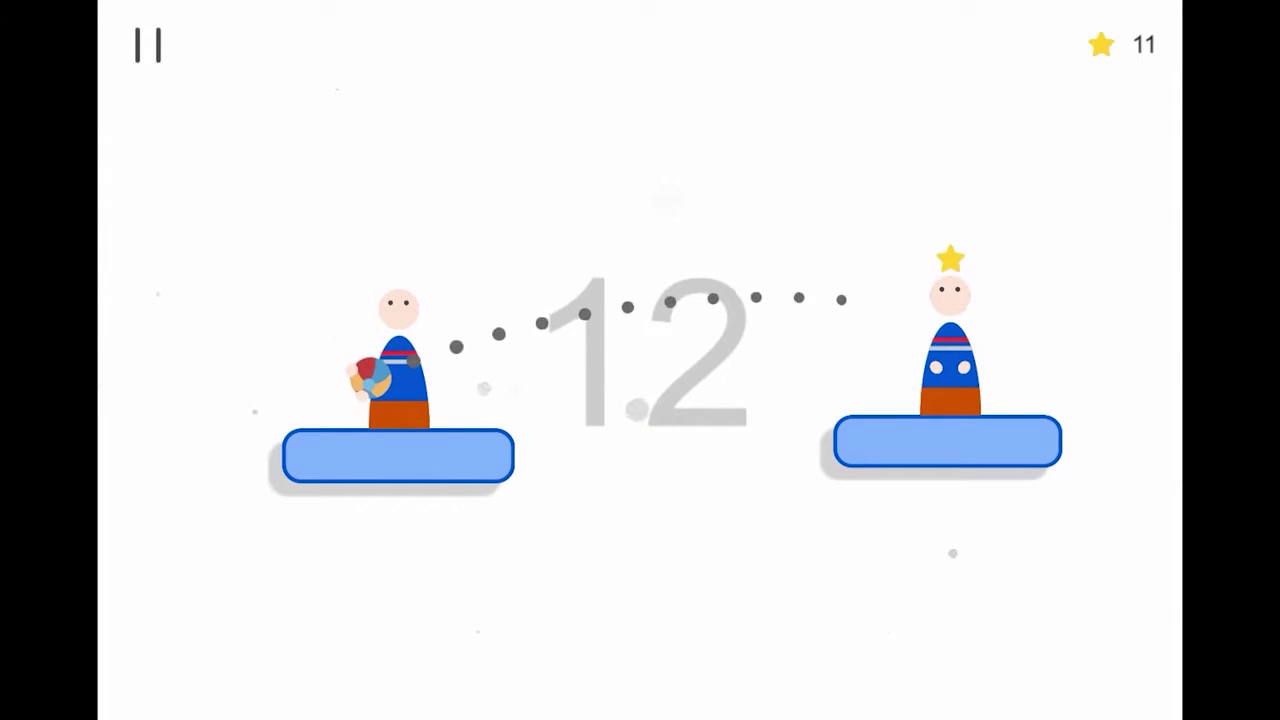
left_click_drag(640, 382, 640, 370)
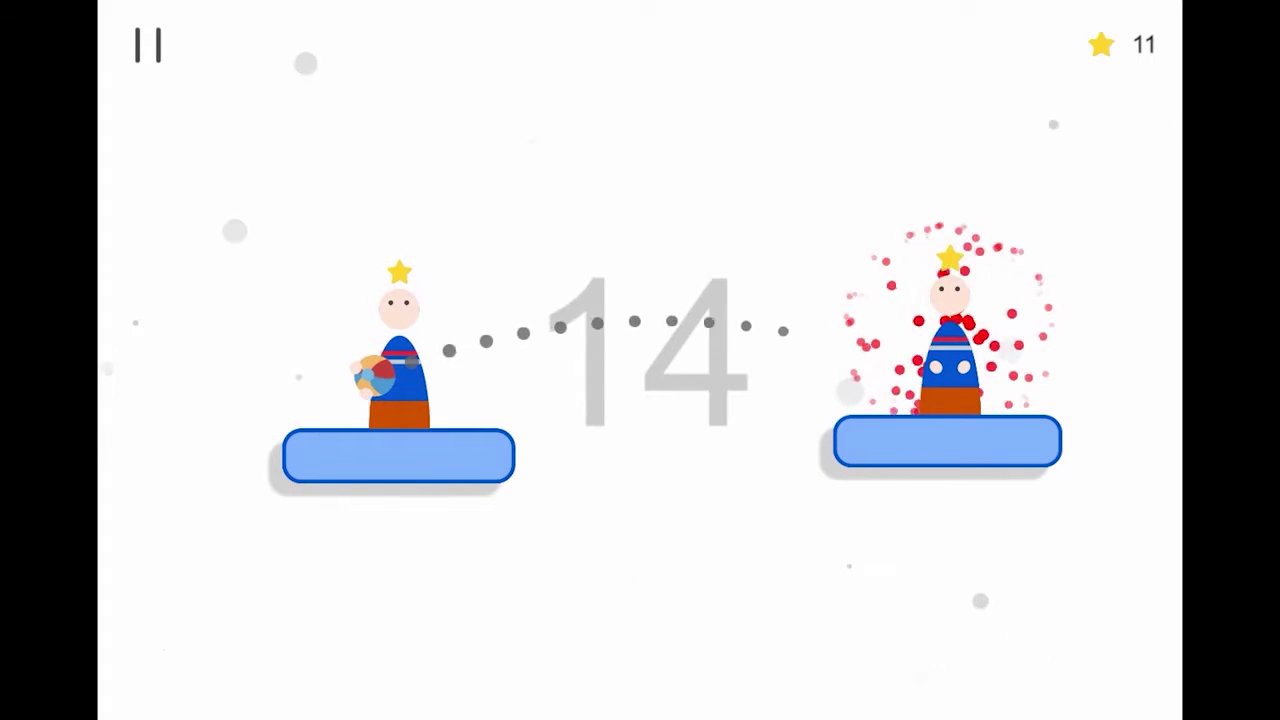
left_click(640, 500)
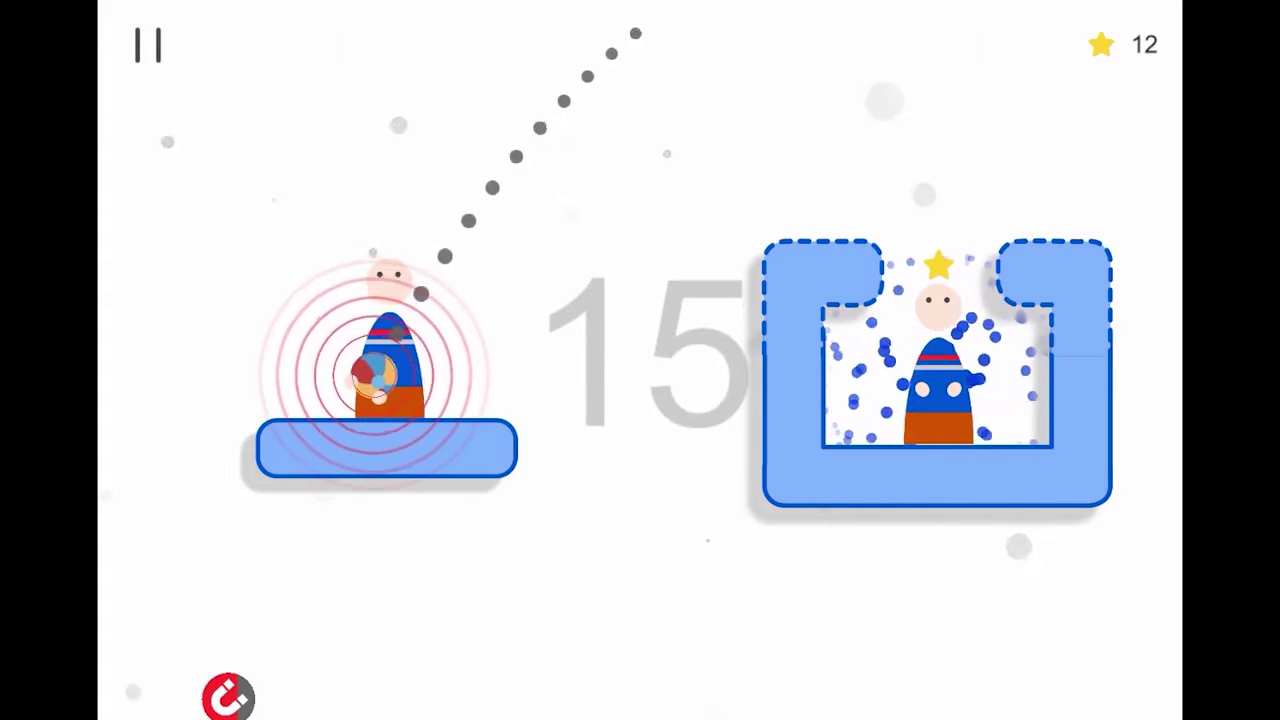
Step: Release the aimed throw, then aim throws at the right-hand figure up to score 5
left_click(640, 500)
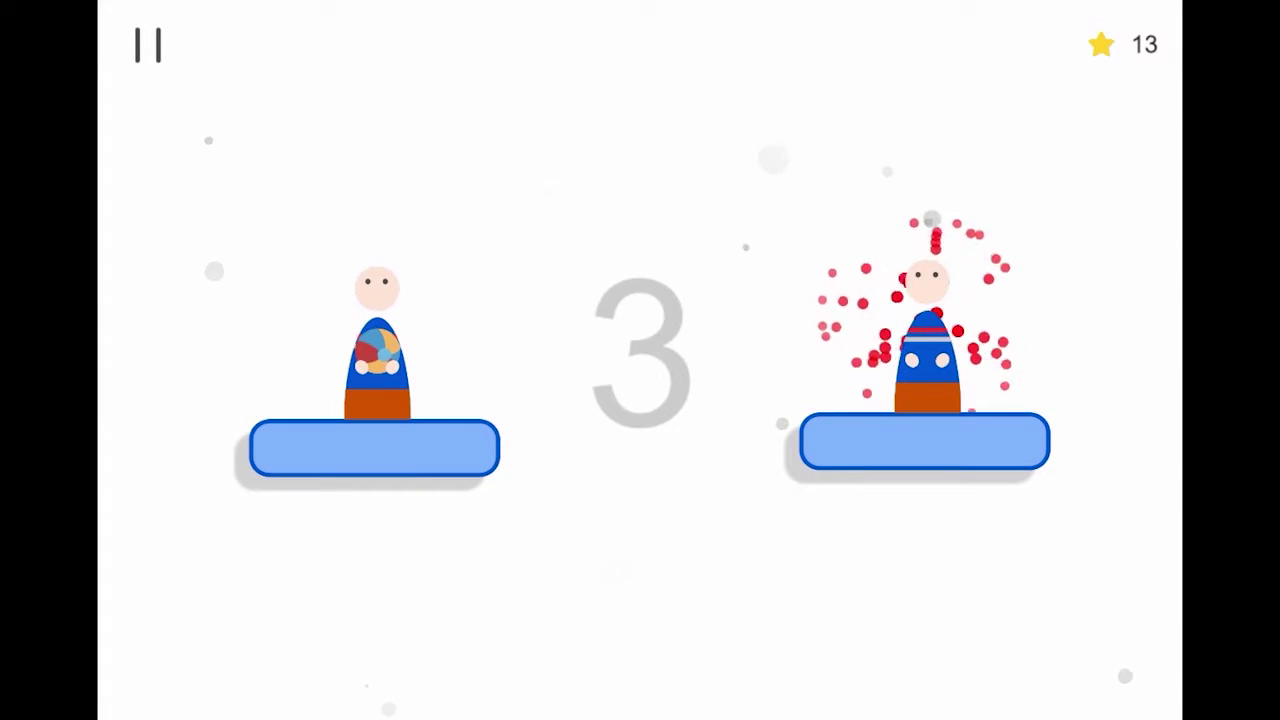
left_click_drag(400, 360, 300, 420)
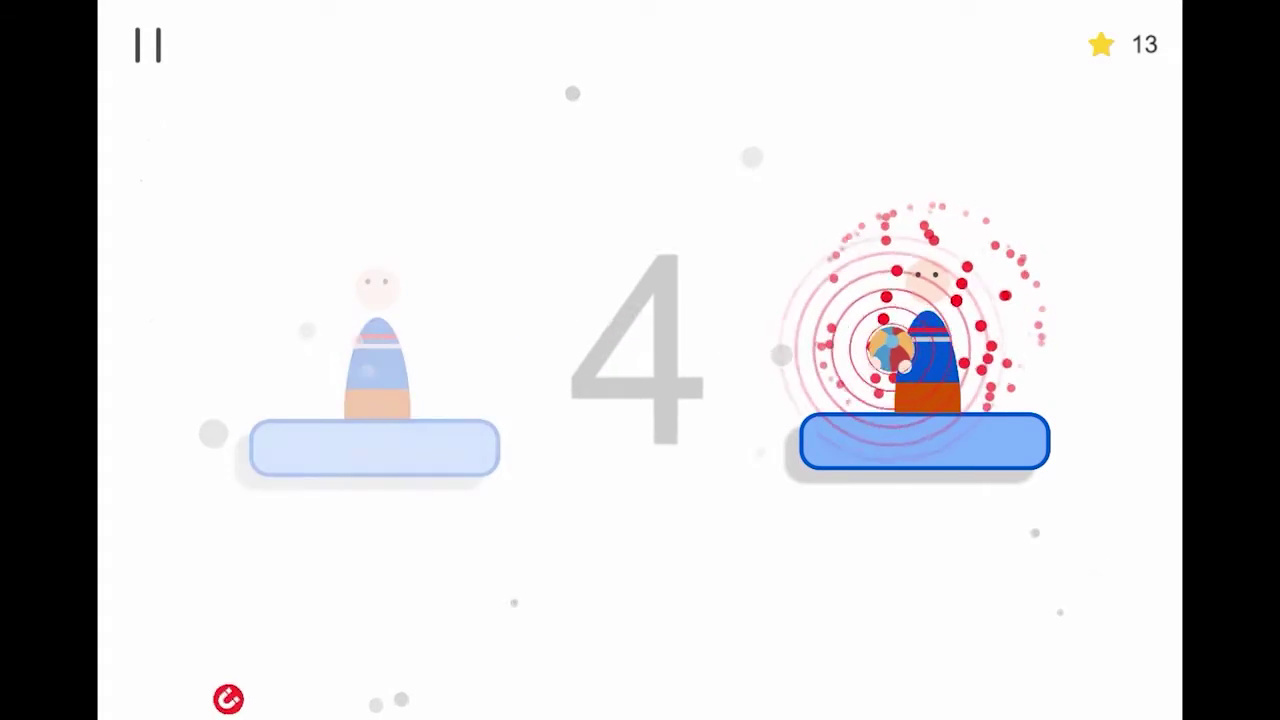
left_click_drag(400, 360, 330, 430)
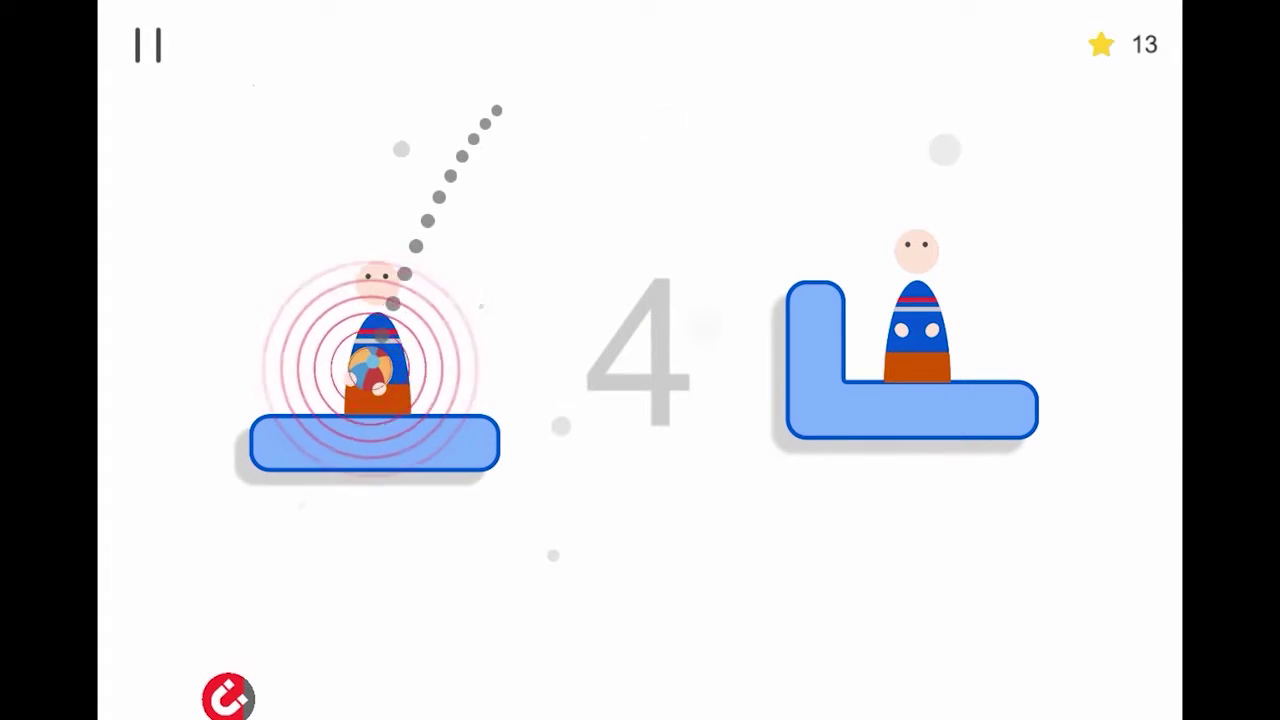
left_click_drag(400, 360, 320, 430)
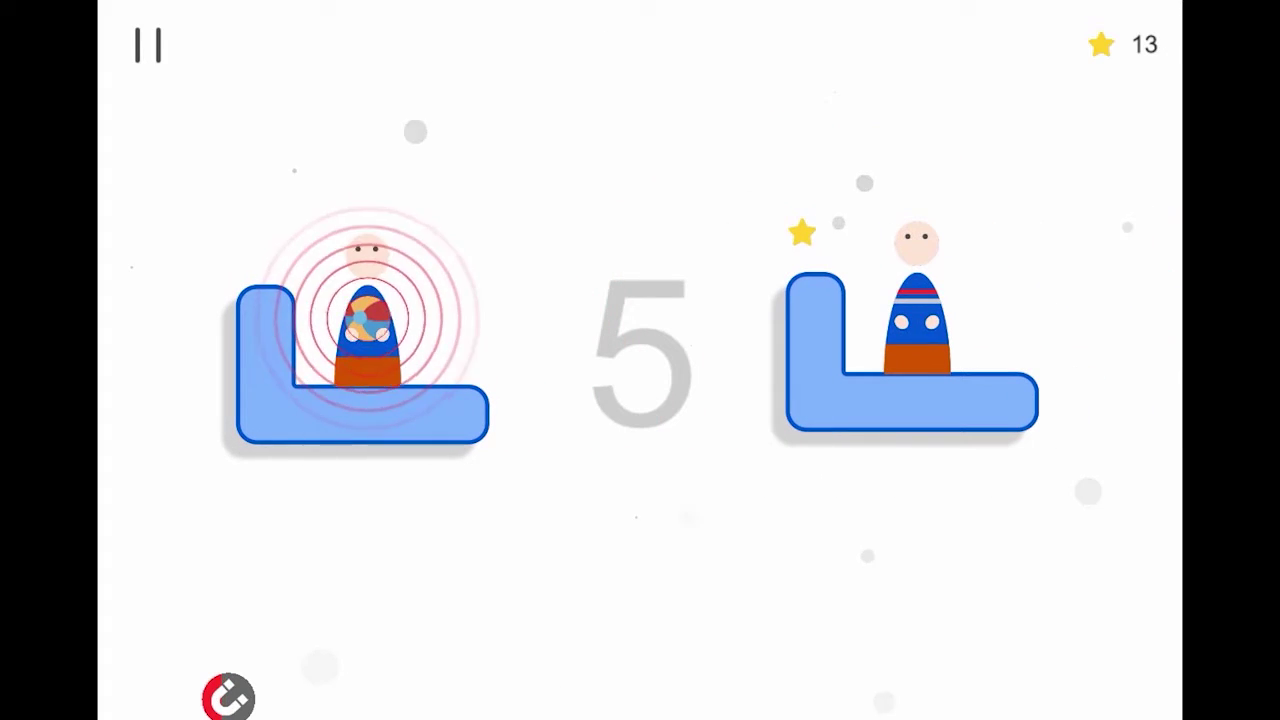
left_click_drag(400, 360, 330, 430)
left_click_drag(400, 360, 360, 460)
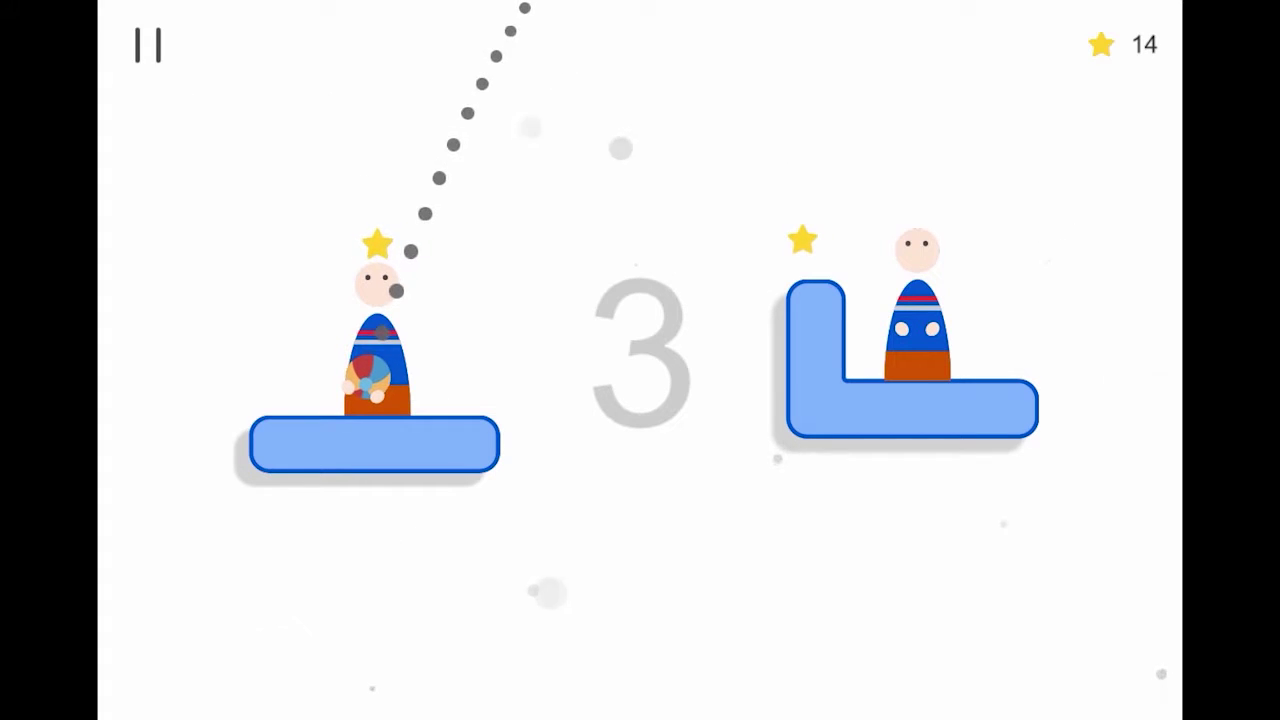
Step: Throw along high arcs until the run ends at 4, then open character skins
left_click(640, 500)
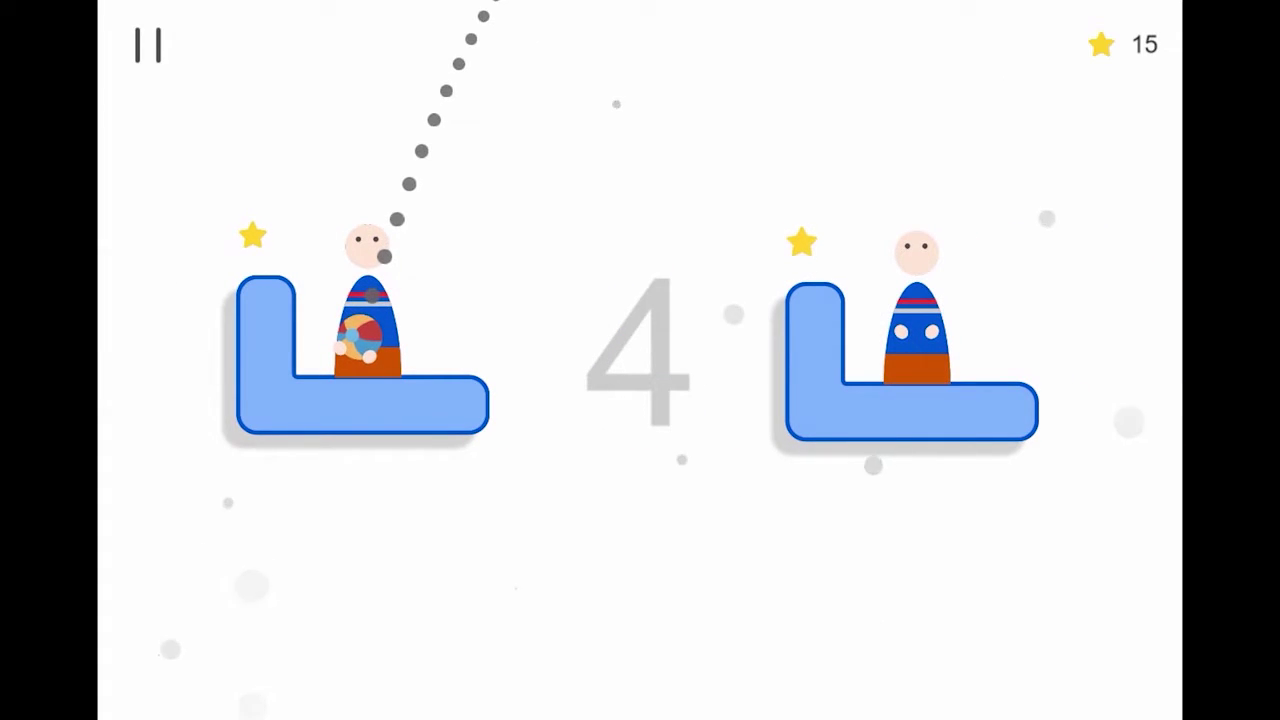
left_click(640, 500)
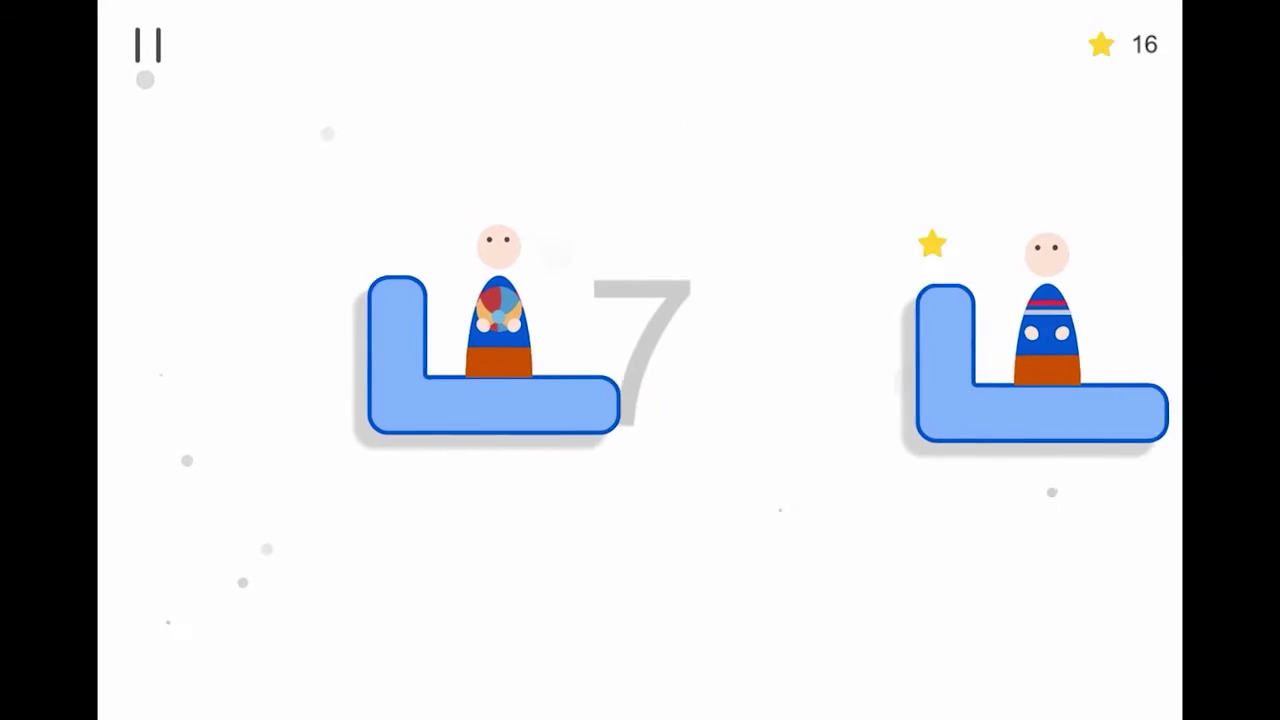
left_click_drag(450, 400, 430, 440)
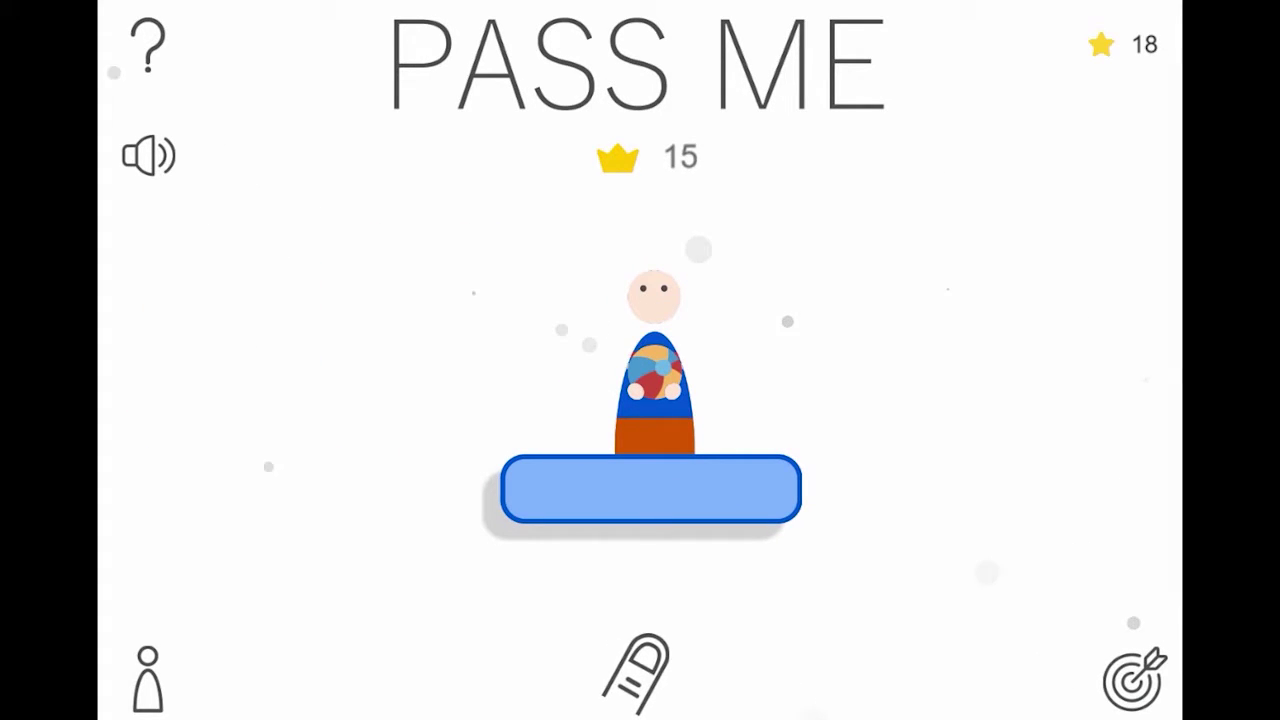
left_click(148, 676)
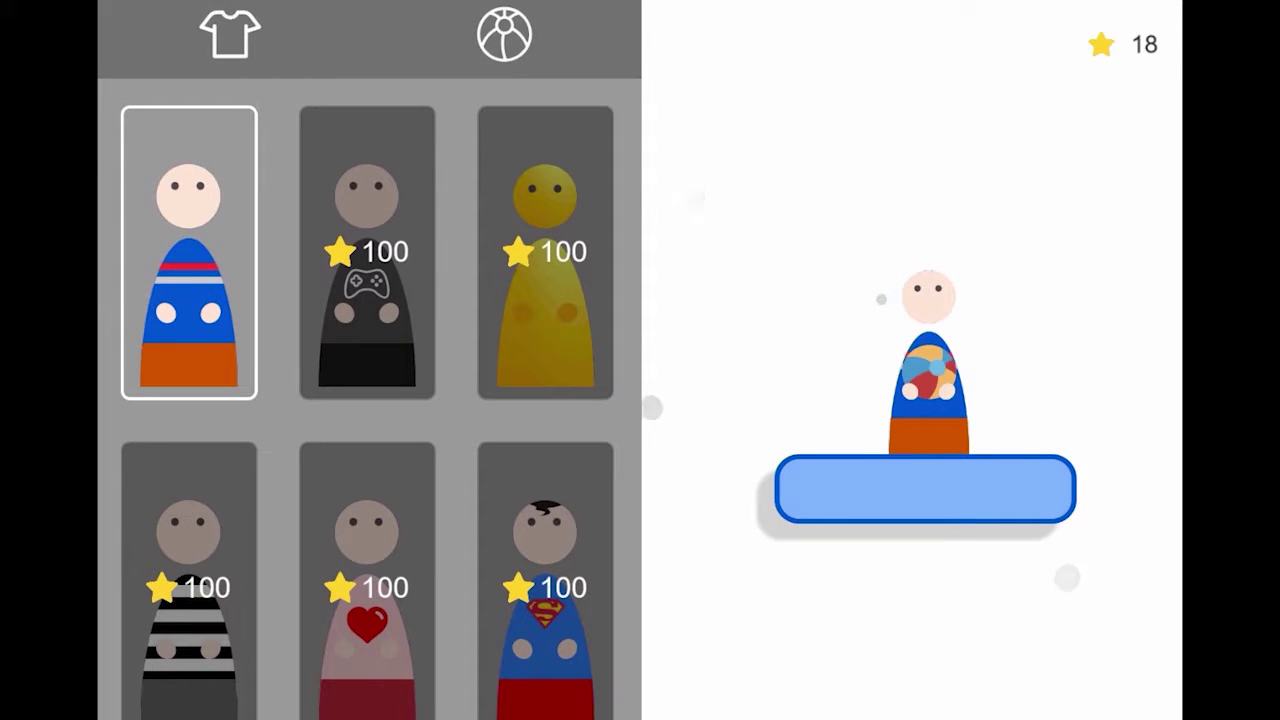
scroll(367, 400, "down", 5)
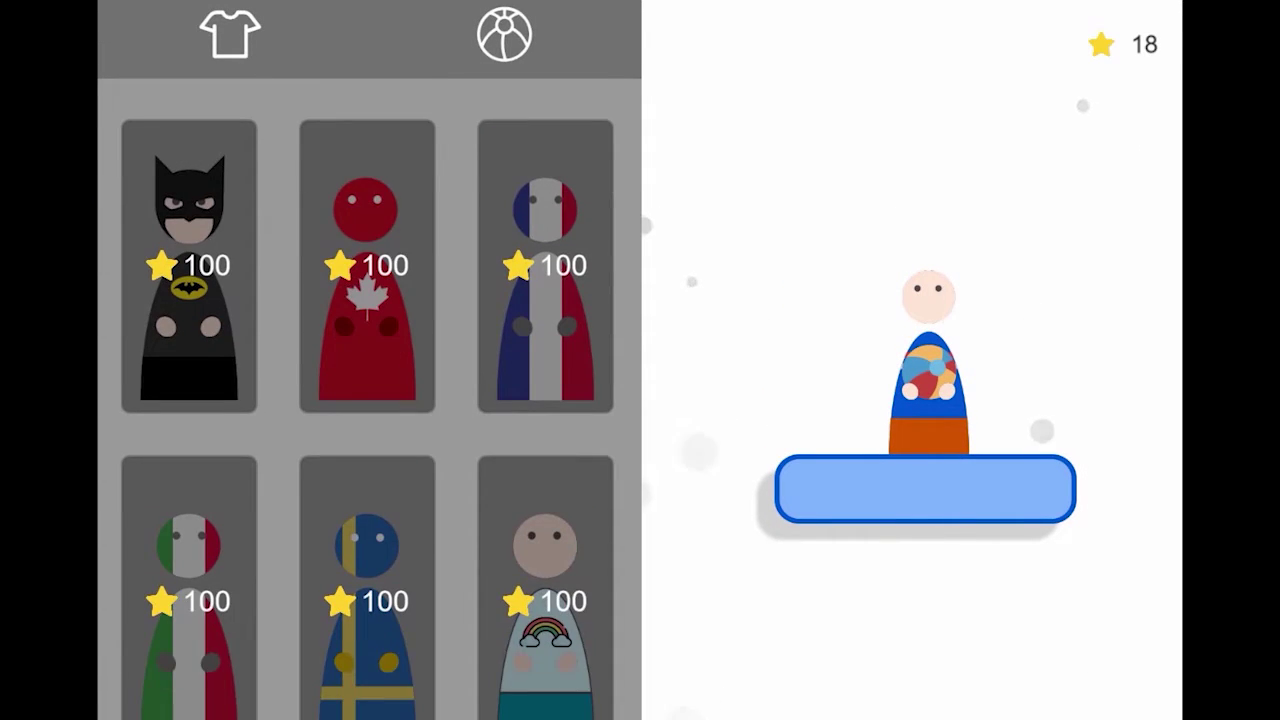
scroll(367, 400, "down", 3)
scroll(367, 400, "down", 3)
scroll(367, 400, "down", 2)
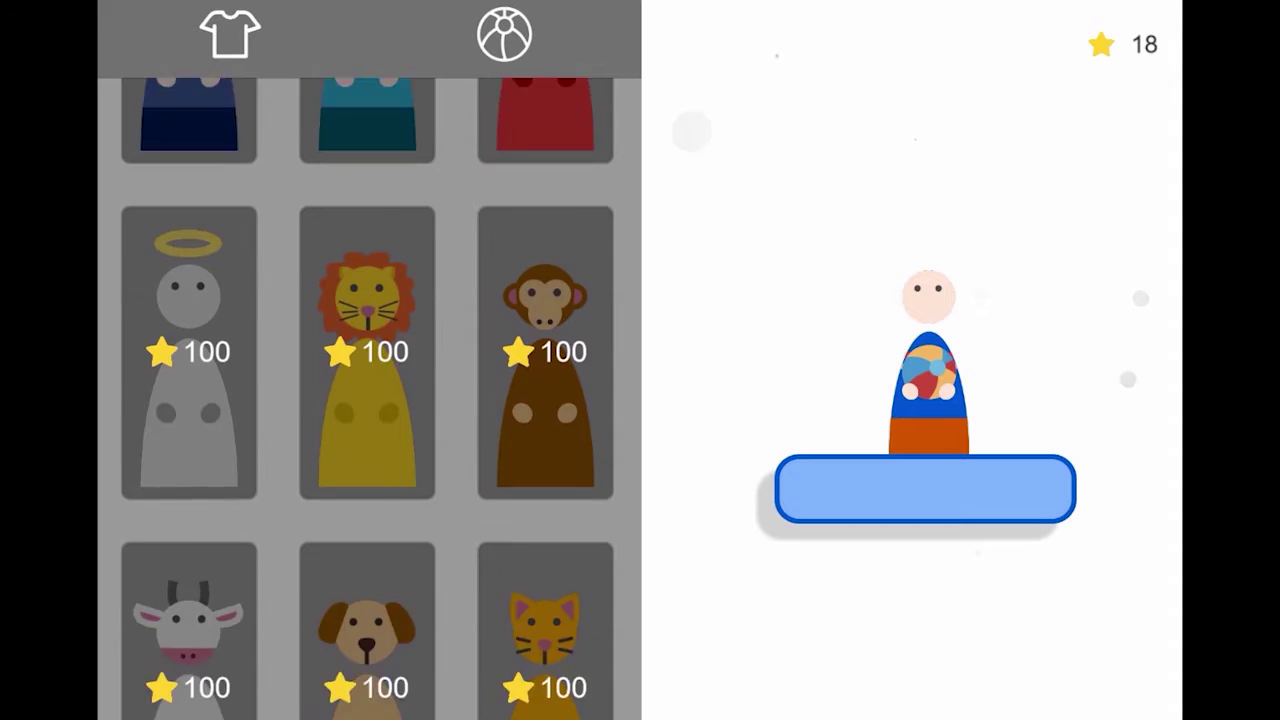
scroll(368, 400, "down", 10)
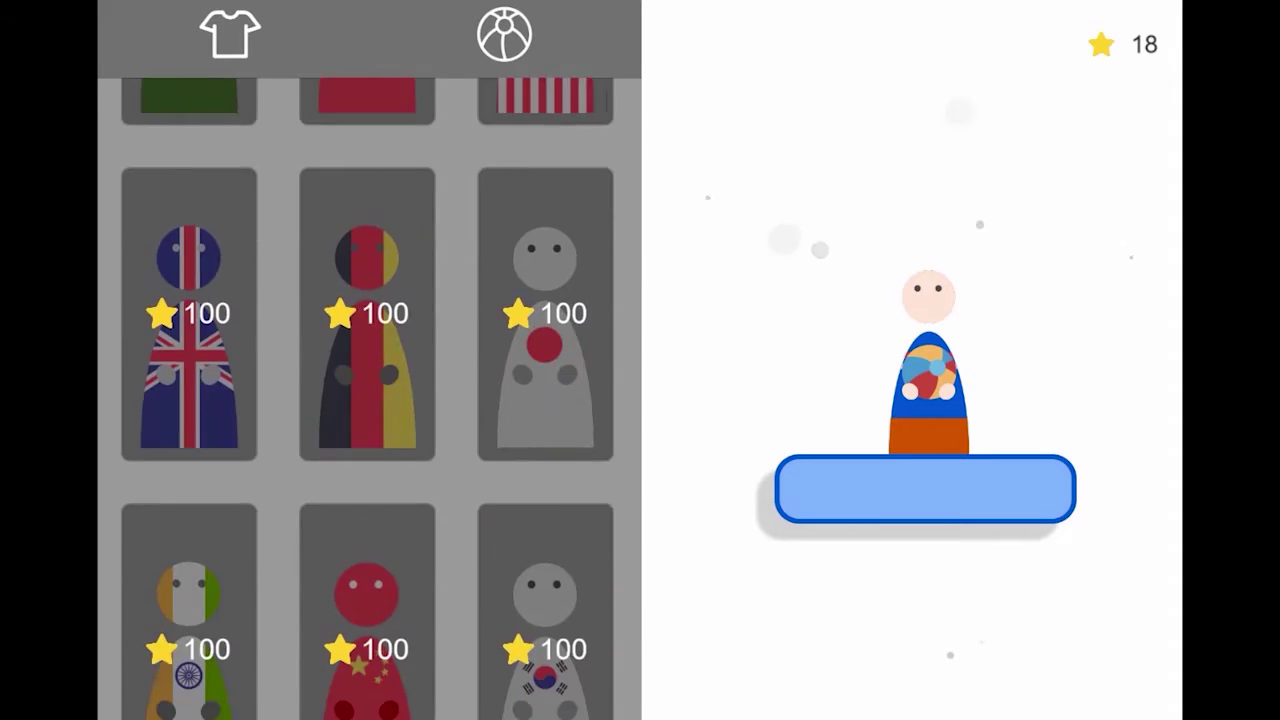
scroll(368, 400, "down", 5)
scroll(368, 400, "down", 3)
scroll(368, 400, "up", 2)
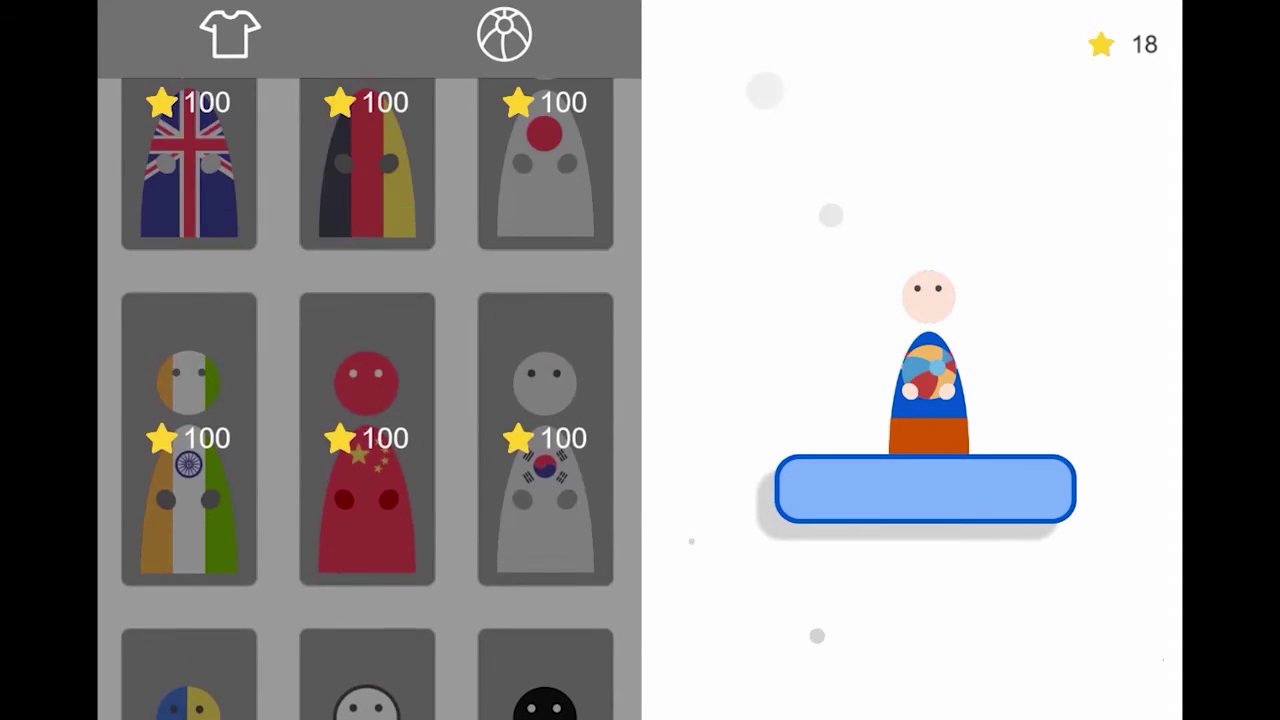
scroll(368, 400, "up", 3)
scroll(368, 400, "up", 3)
scroll(368, 400, "up", 3)
scroll(368, 400, "up", 2)
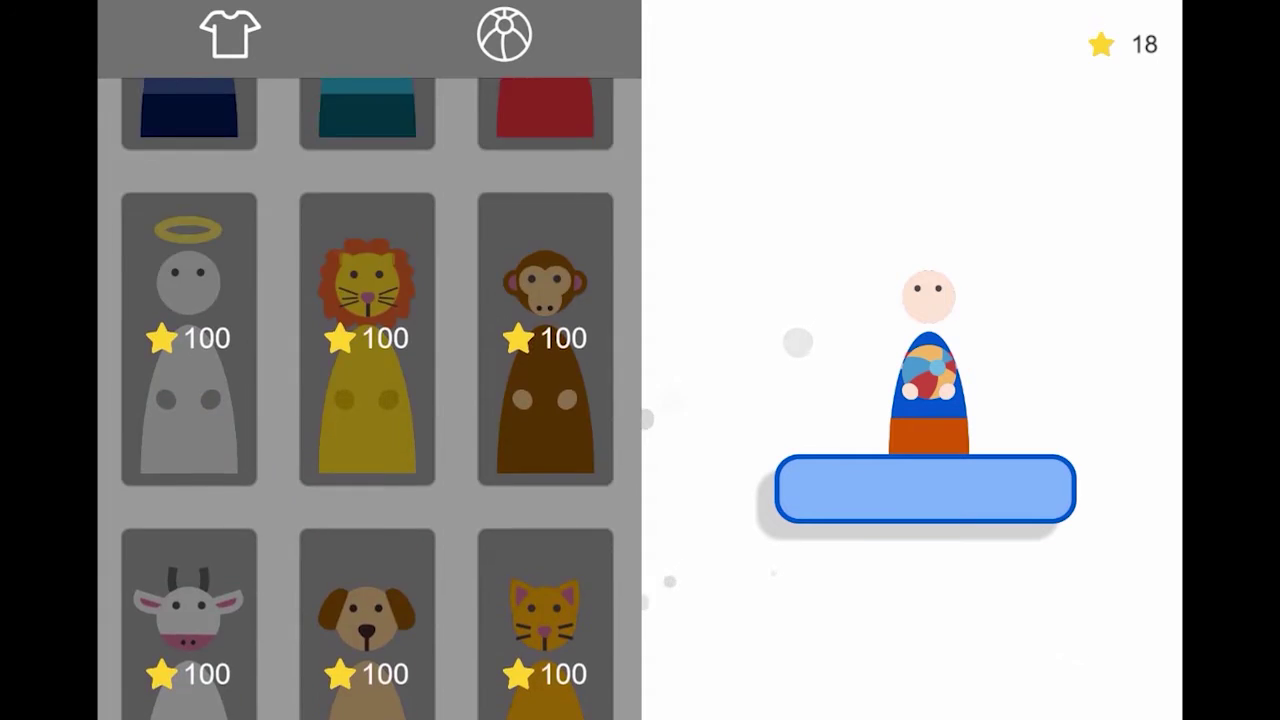
scroll(368, 400, "up", 4)
scroll(368, 400, "up", 4)
scroll(368, 400, "up", 3)
scroll(368, 400, "up", 1)
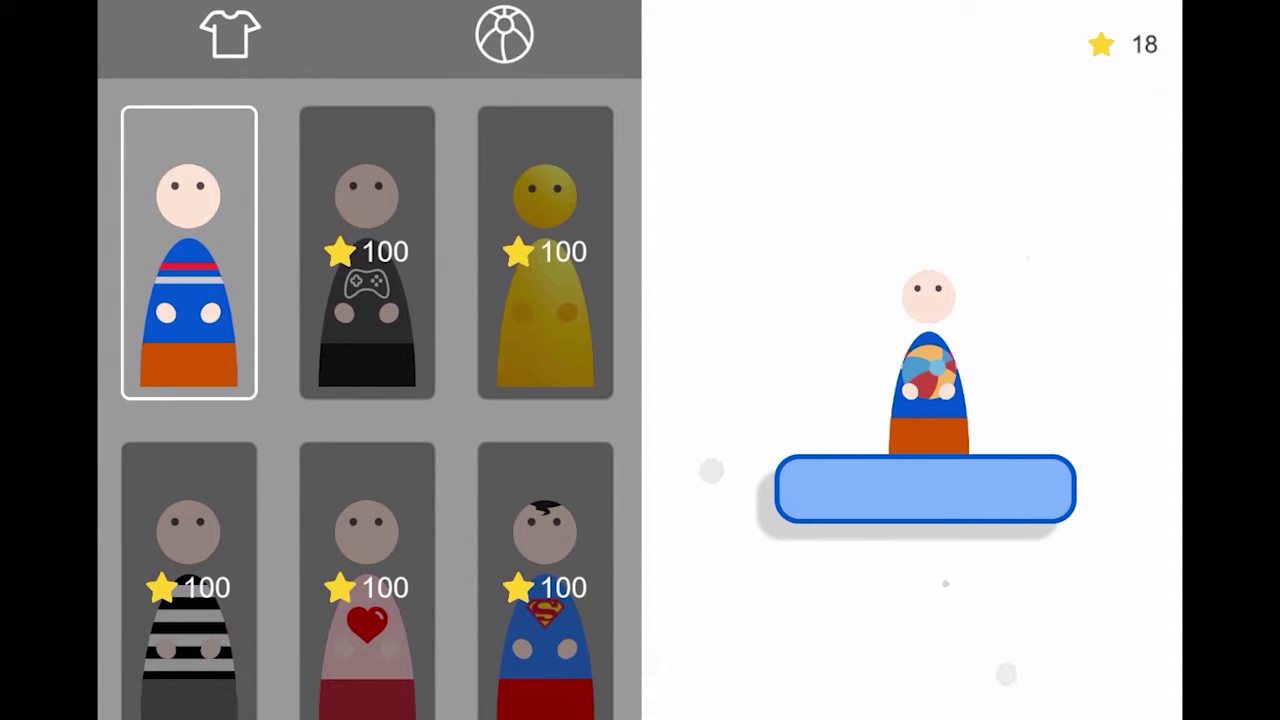
Step: View the 100-star ball skins, then leave the shop and begin a new run
left_click(505, 35)
scroll(368, 400, "down", 4)
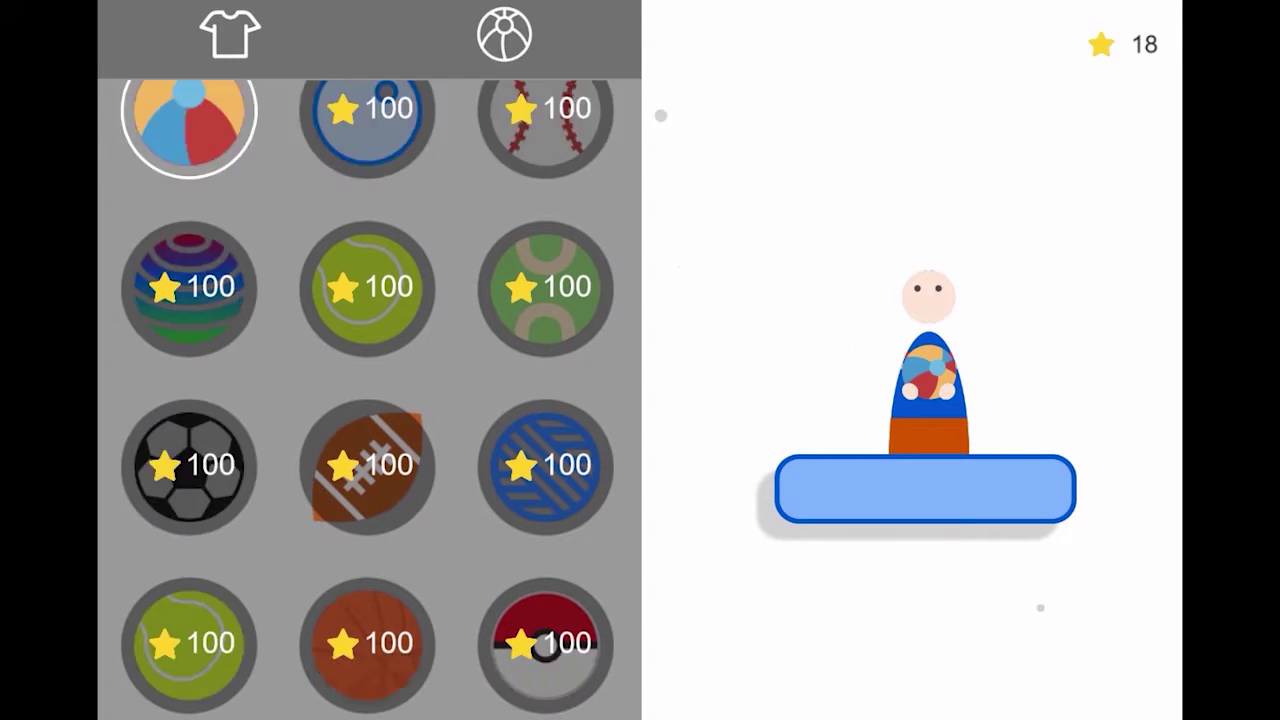
scroll(368, 400, "down", 4)
scroll(368, 400, "down", 4)
scroll(368, 400, "down", 3)
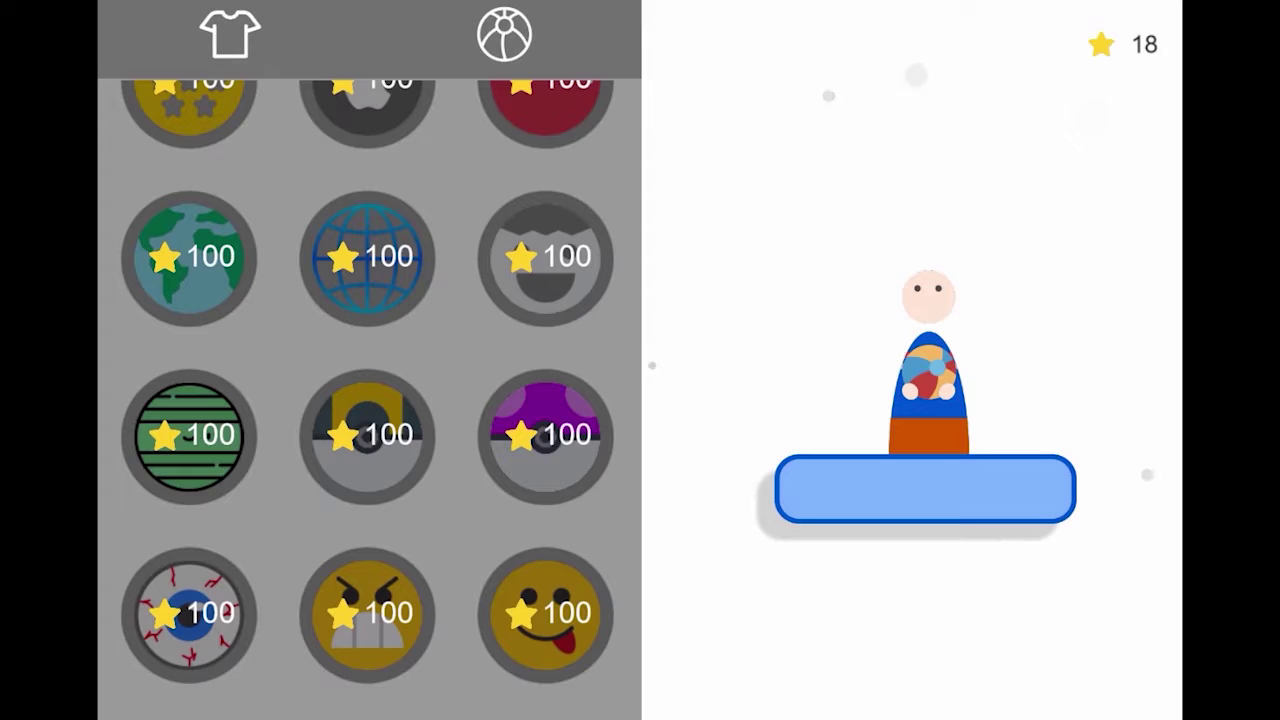
scroll(368, 400, "down", 3)
scroll(368, 400, "up", 2)
scroll(368, 400, "up", 2)
scroll(368, 400, "up", 3)
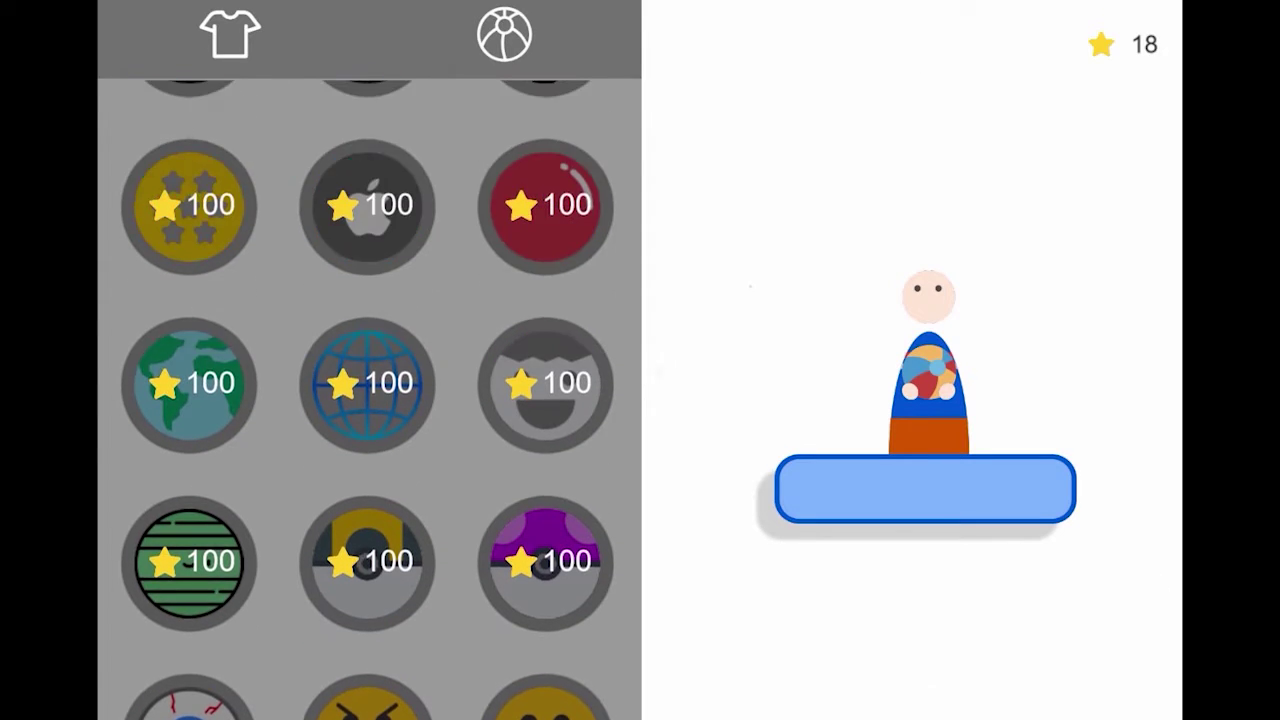
scroll(368, 400, "up", 3)
scroll(368, 400, "up", 3)
scroll(368, 400, "down", 3)
scroll(368, 400, "down", 2)
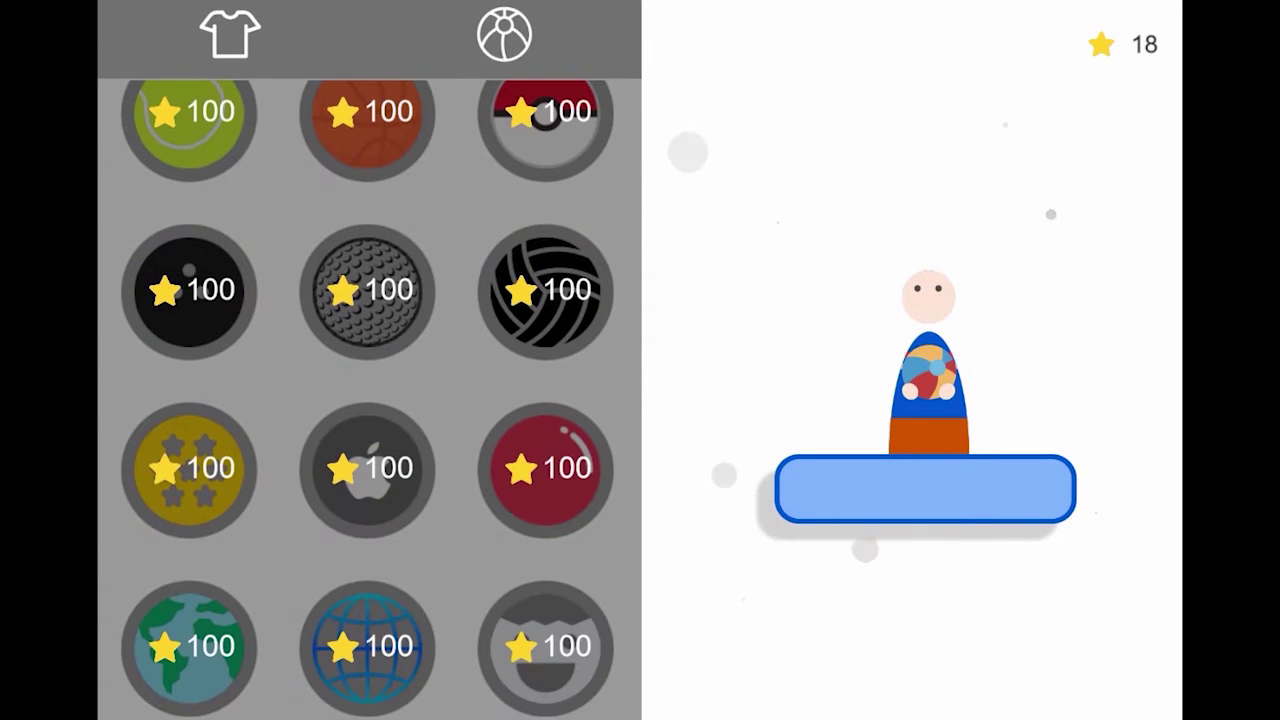
scroll(368, 400, "up", 3)
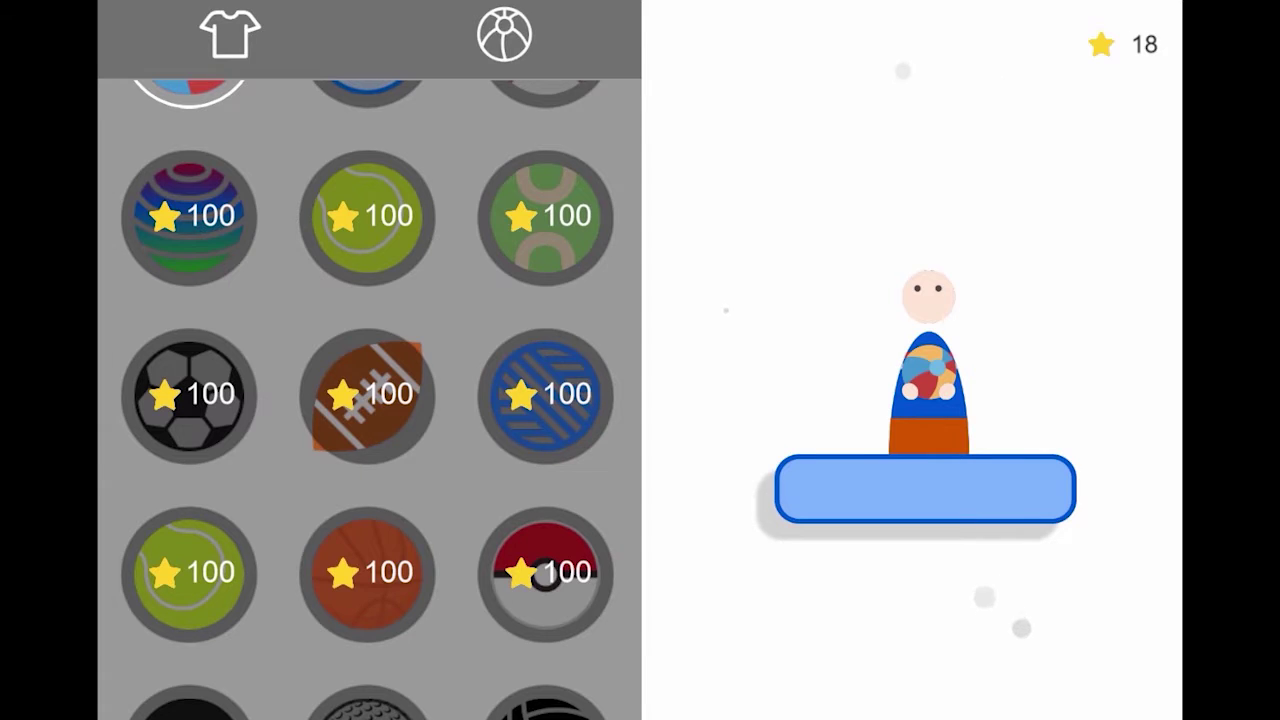
left_click(900, 400)
left_click(640, 400)
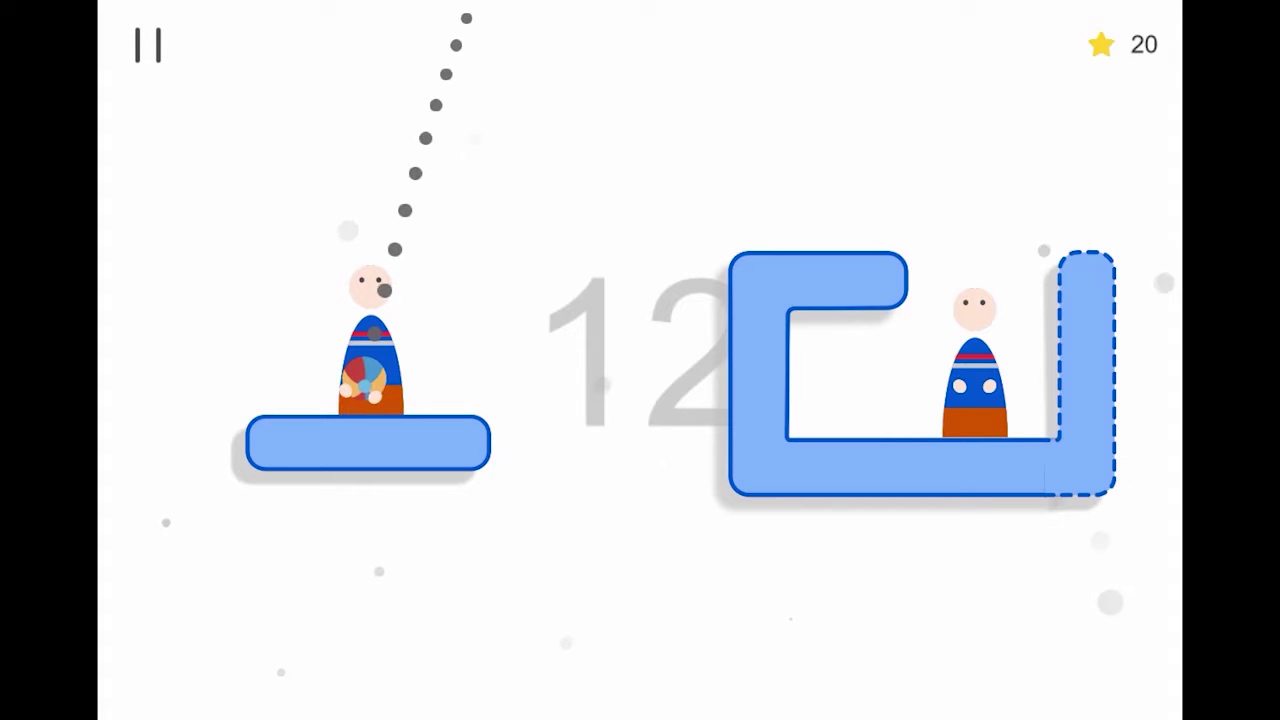
Step: Aim and release throws onto the right figure until a miss ends the run at 19
left_click(466, 18)
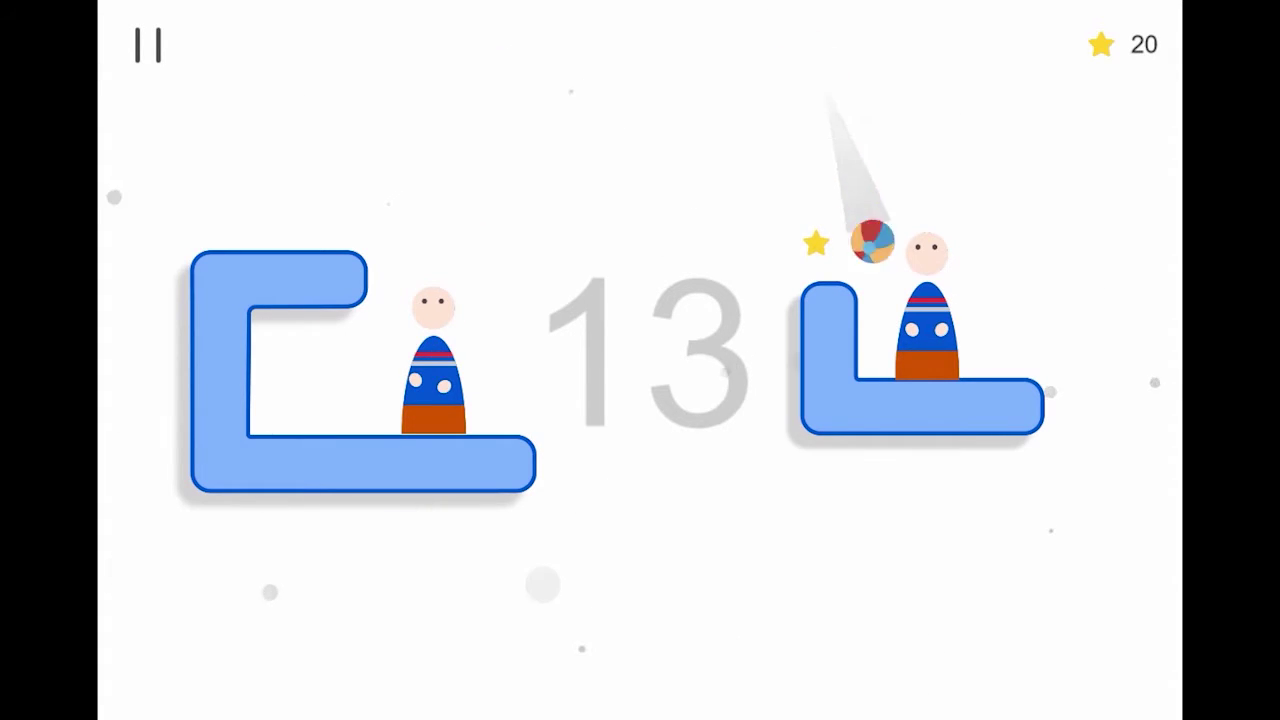
left_click_drag(400, 280, 470, 20)
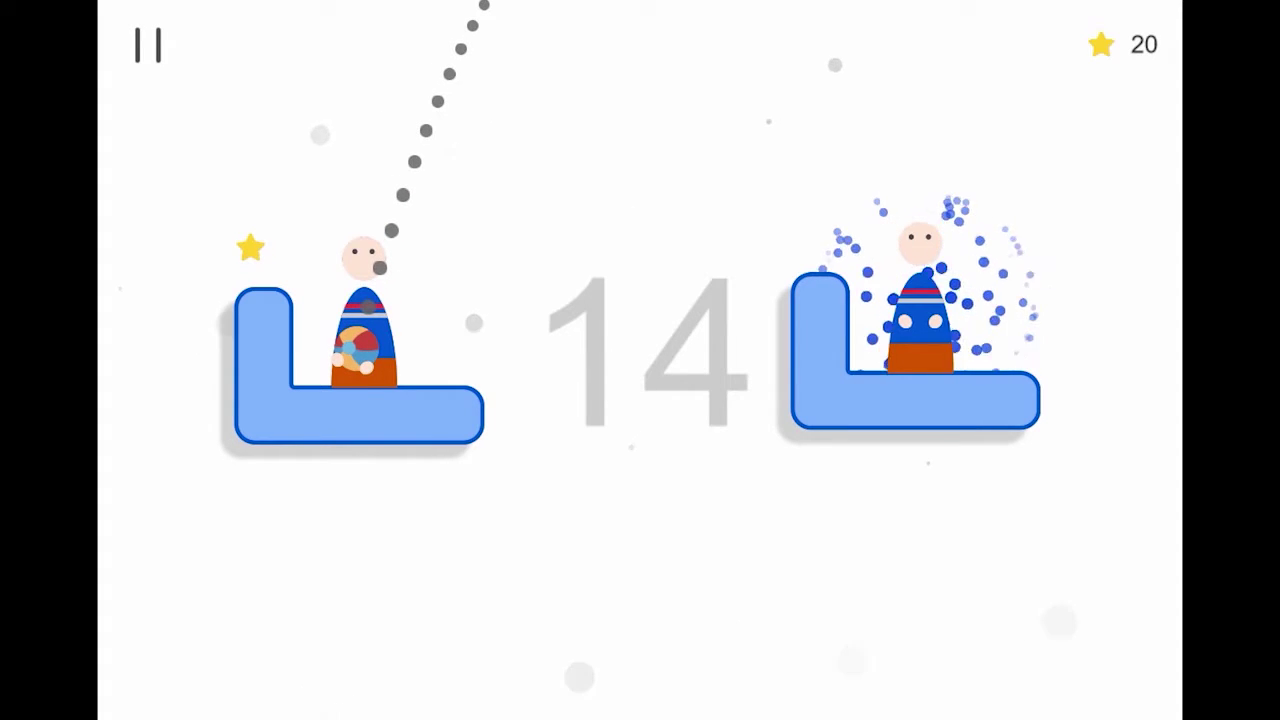
left_click_drag(470, 20, 470, 20)
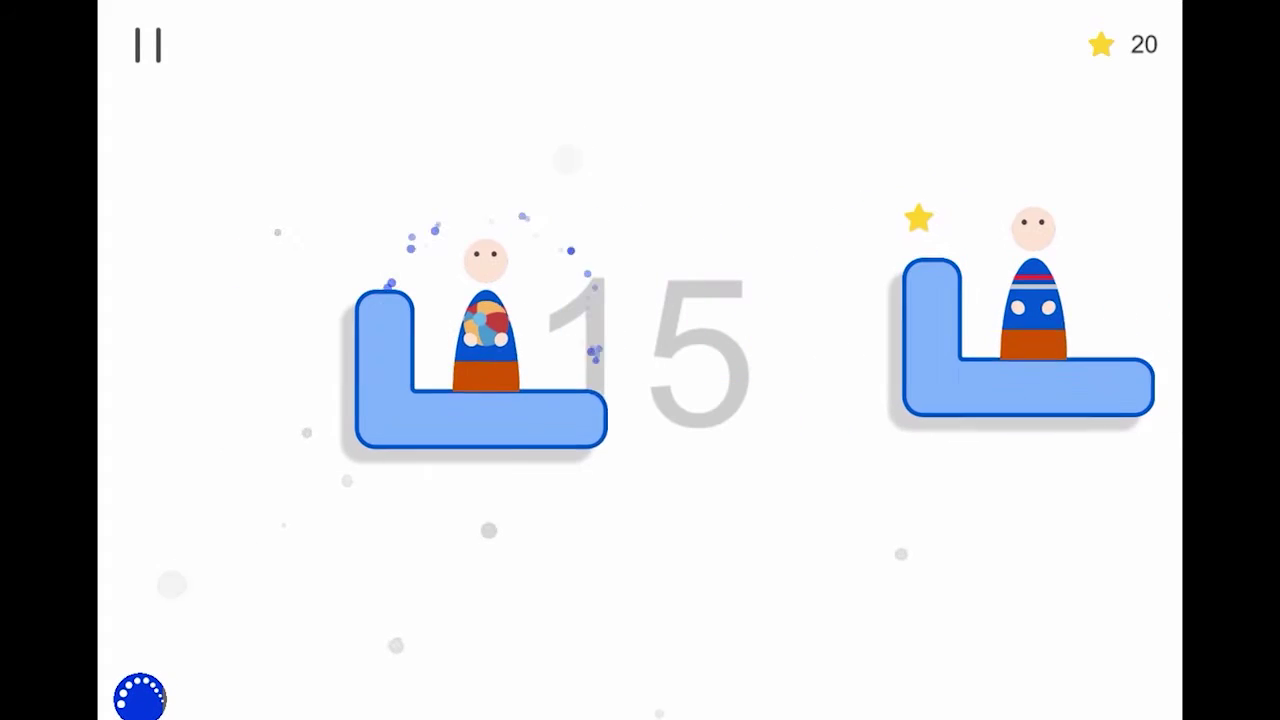
left_click_drag(380, 300, 470, 160)
left_click(470, 160)
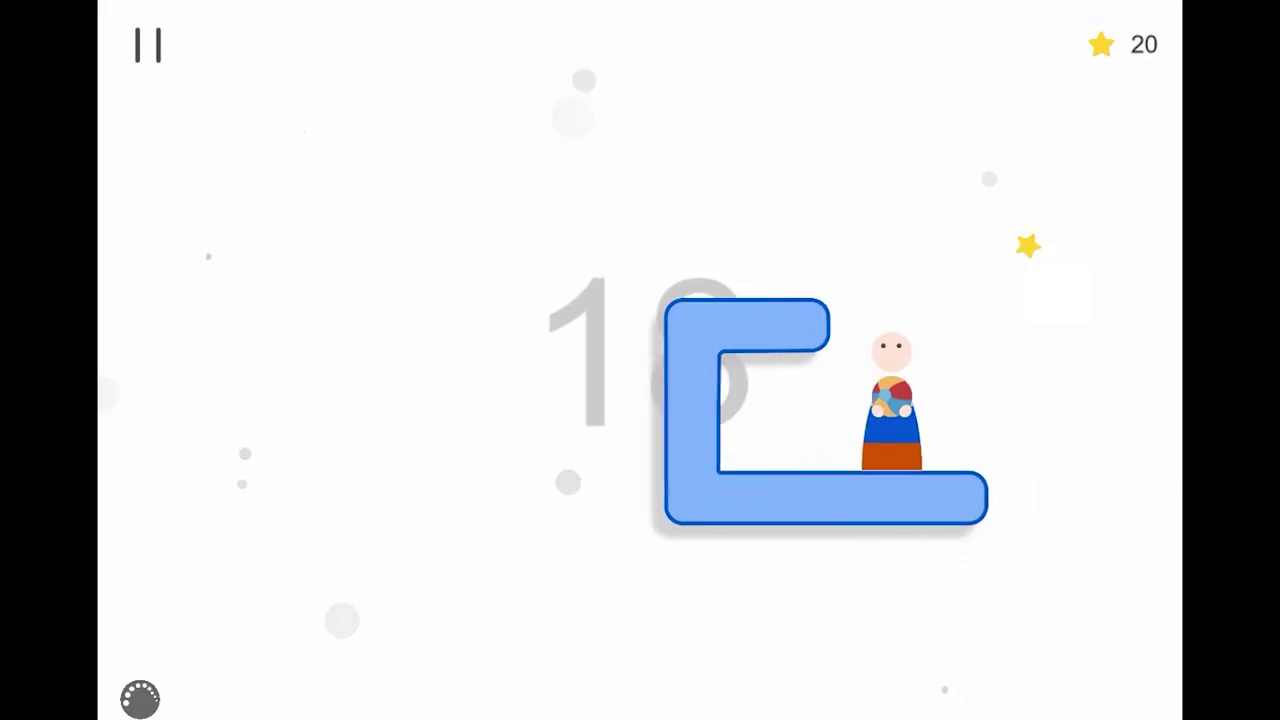
left_click_drag(430, 370, 500, 250)
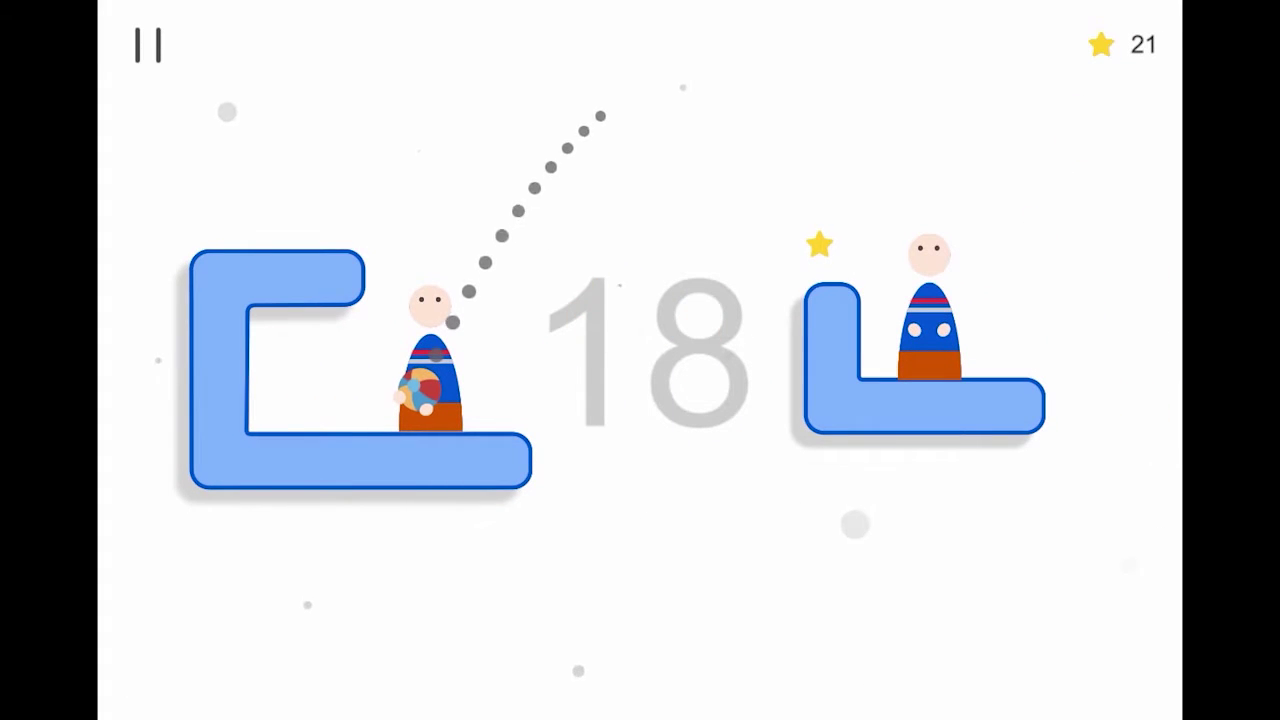
left_click_drag(480, 240, 480, 240)
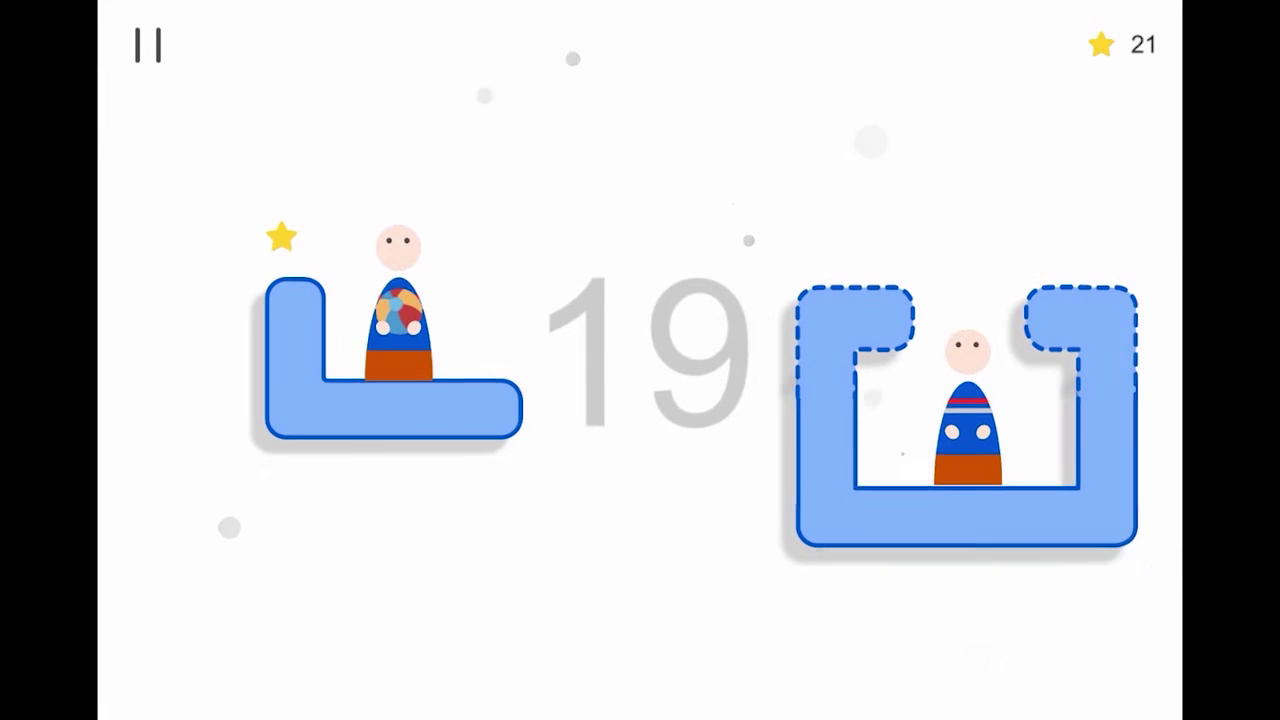
left_click_drag(430, 340, 420, 330)
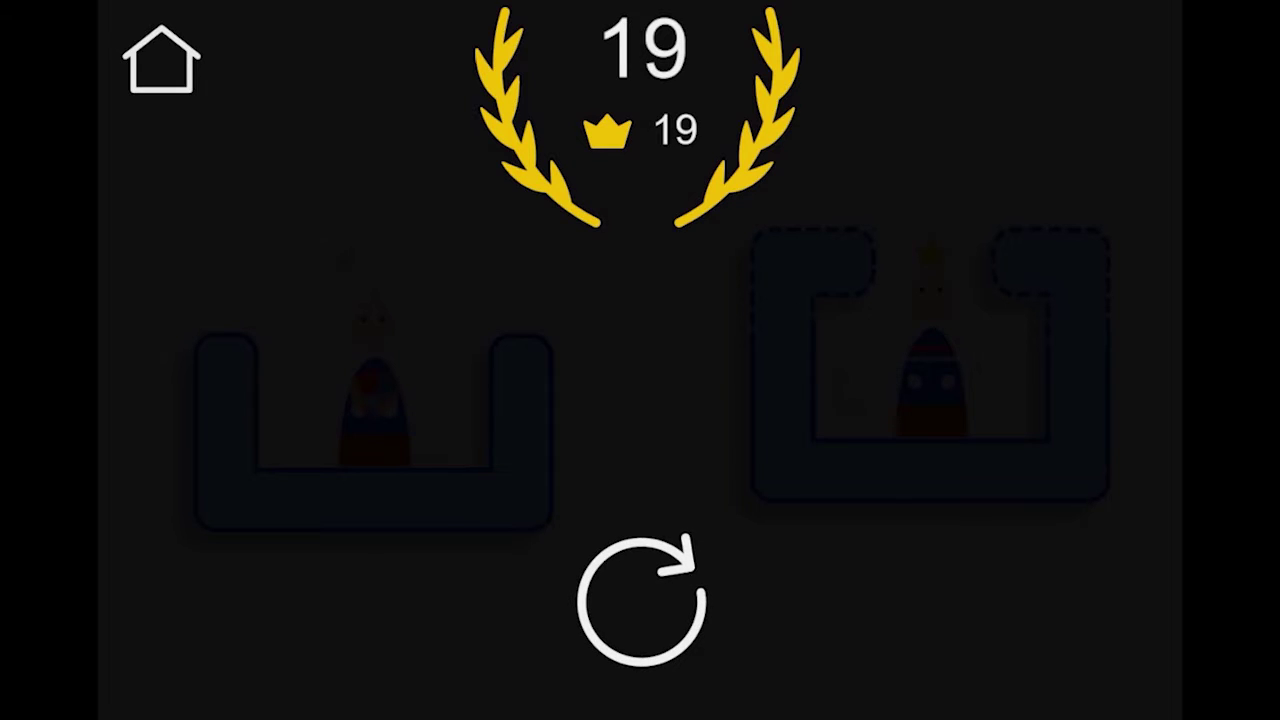
Step: Restart from the game-over screen and play a run ending at a new best of 26
left_click(641, 600)
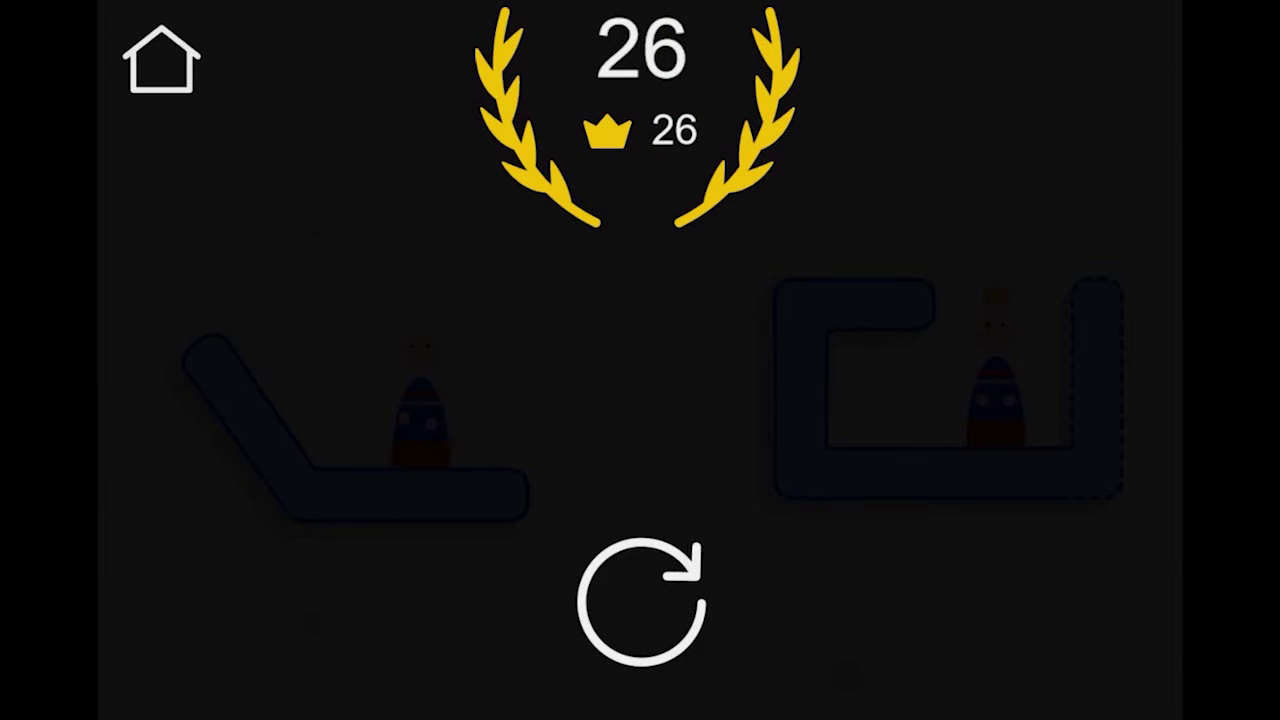
Step: Restart, make four passes ending with a high throw, then restart after losing at 5
left_click(641, 600)
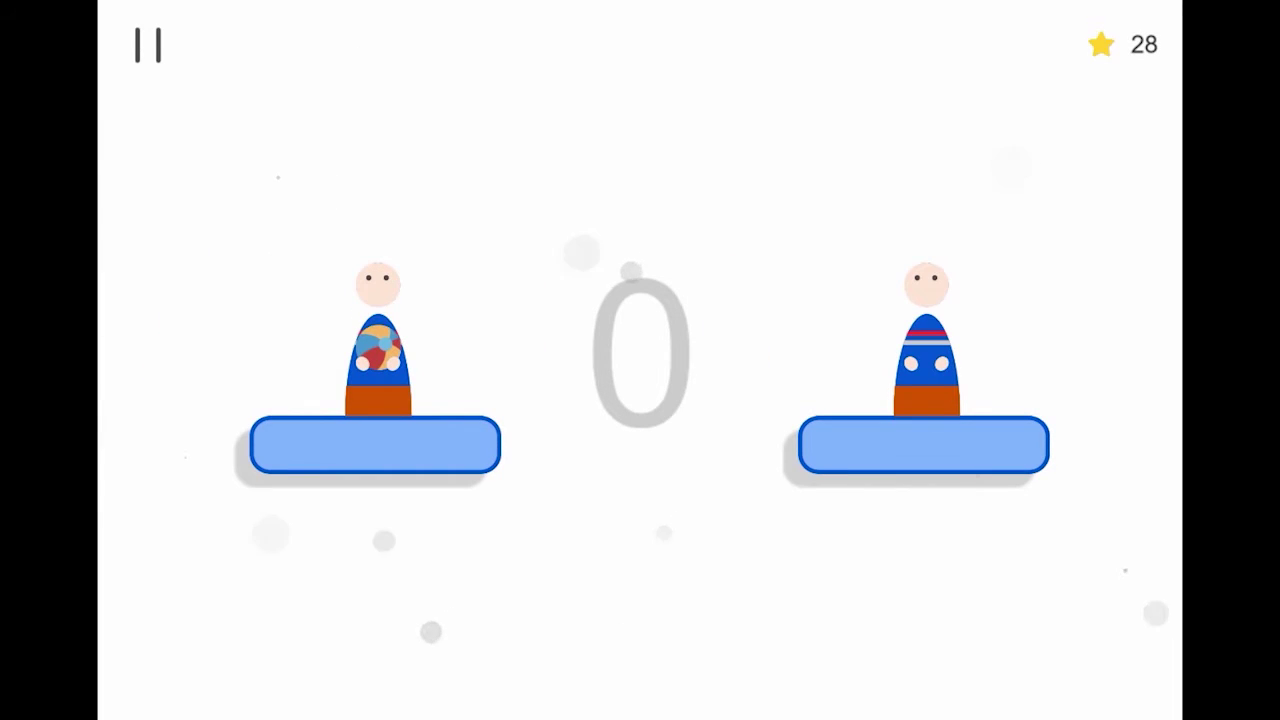
left_click(640, 360)
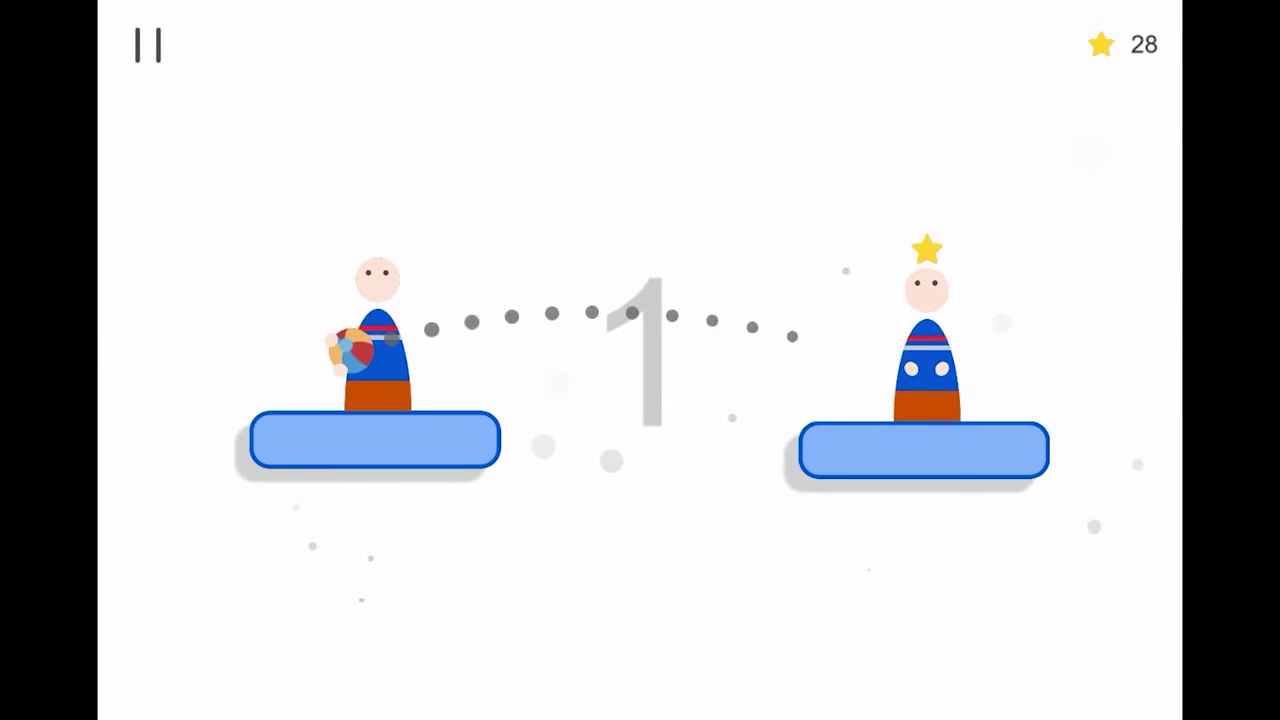
left_click(640, 360)
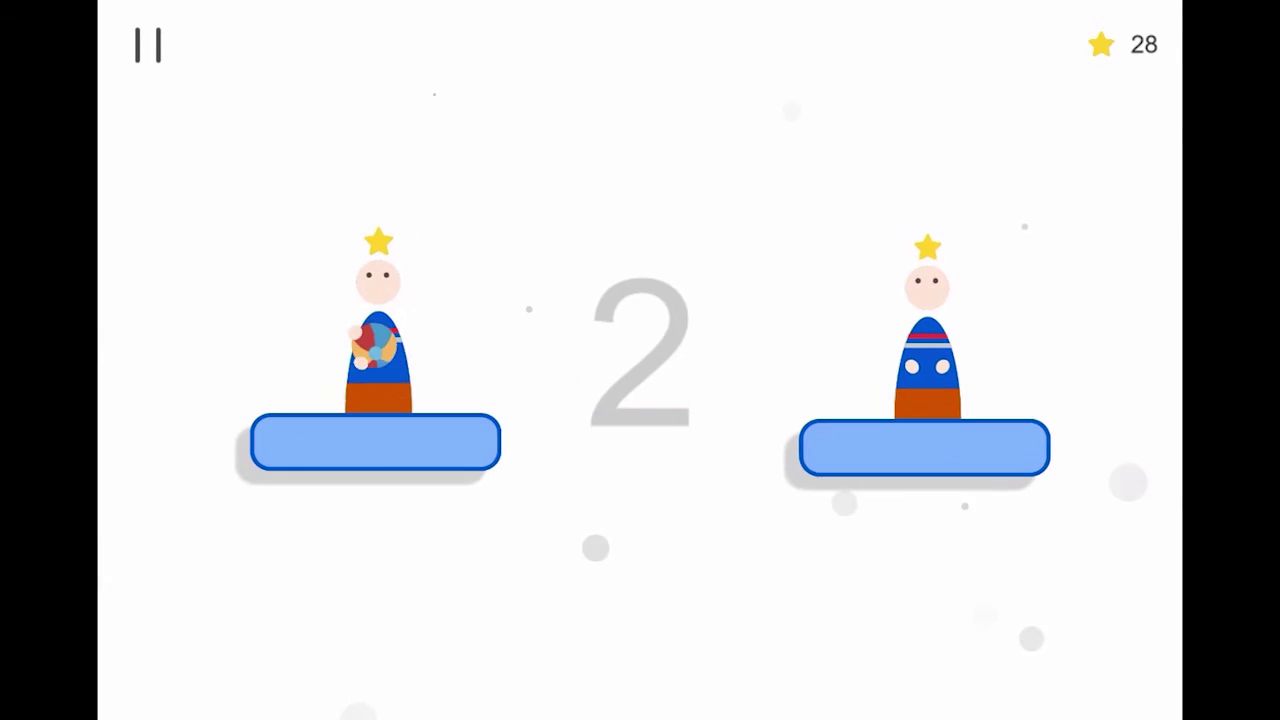
left_click(640, 360)
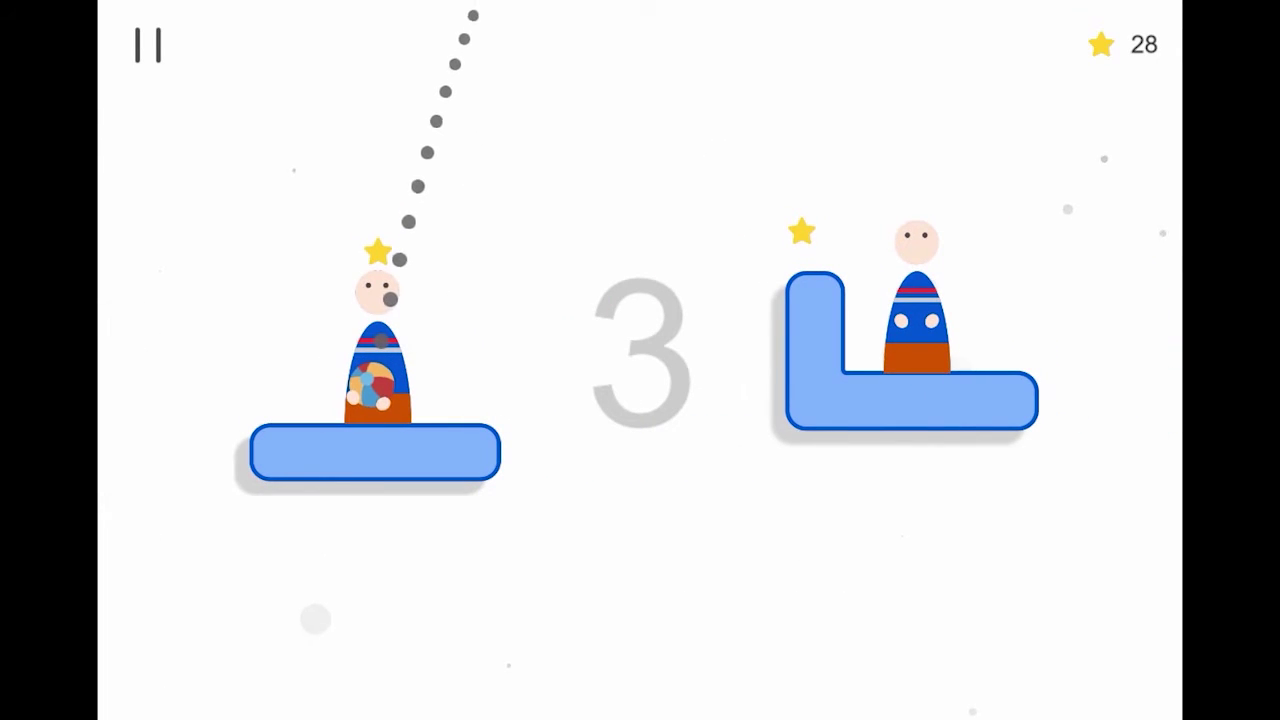
left_click(640, 360)
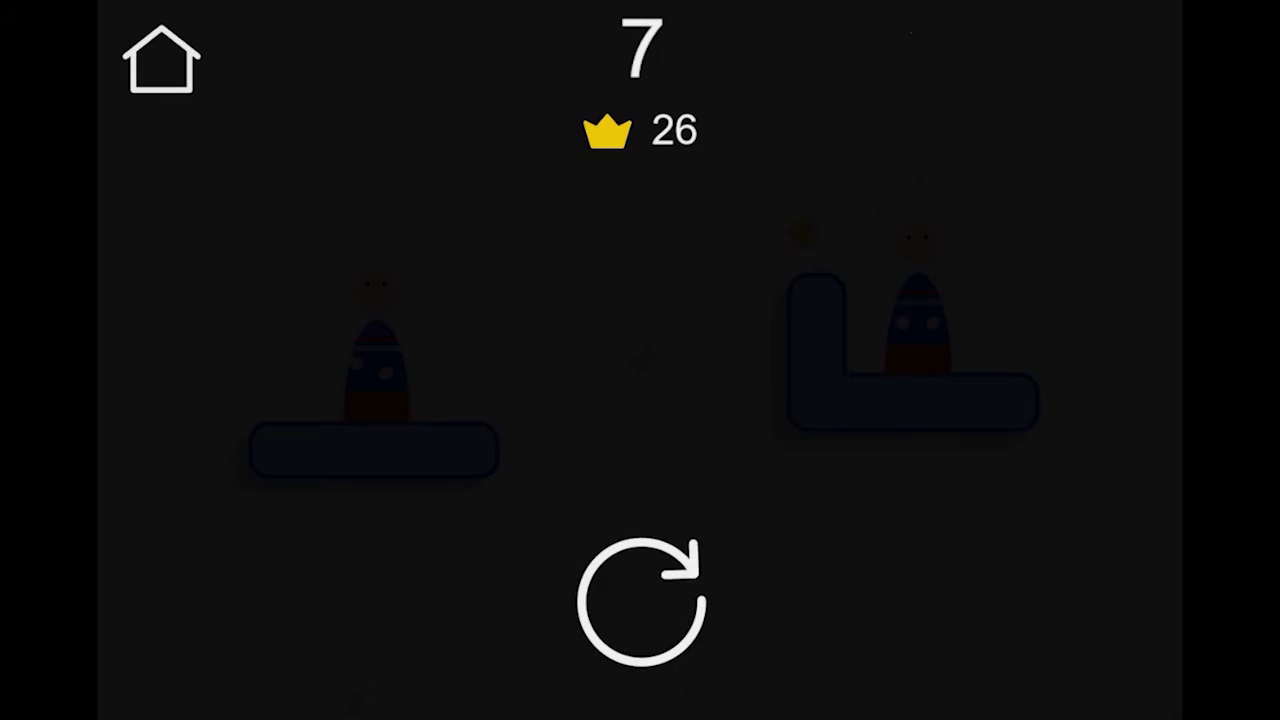
left_click(640, 600)
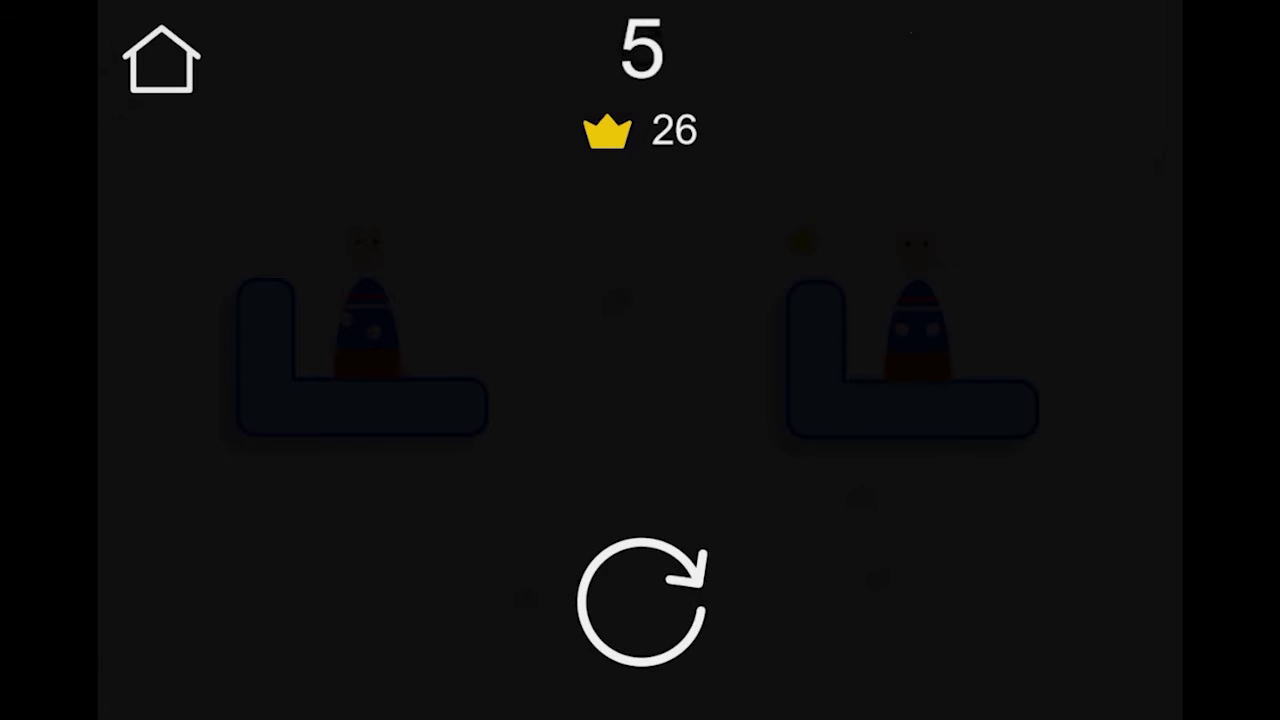
Step: Start a fresh round and make the opening passes, including an upward throw
left_click(640, 600)
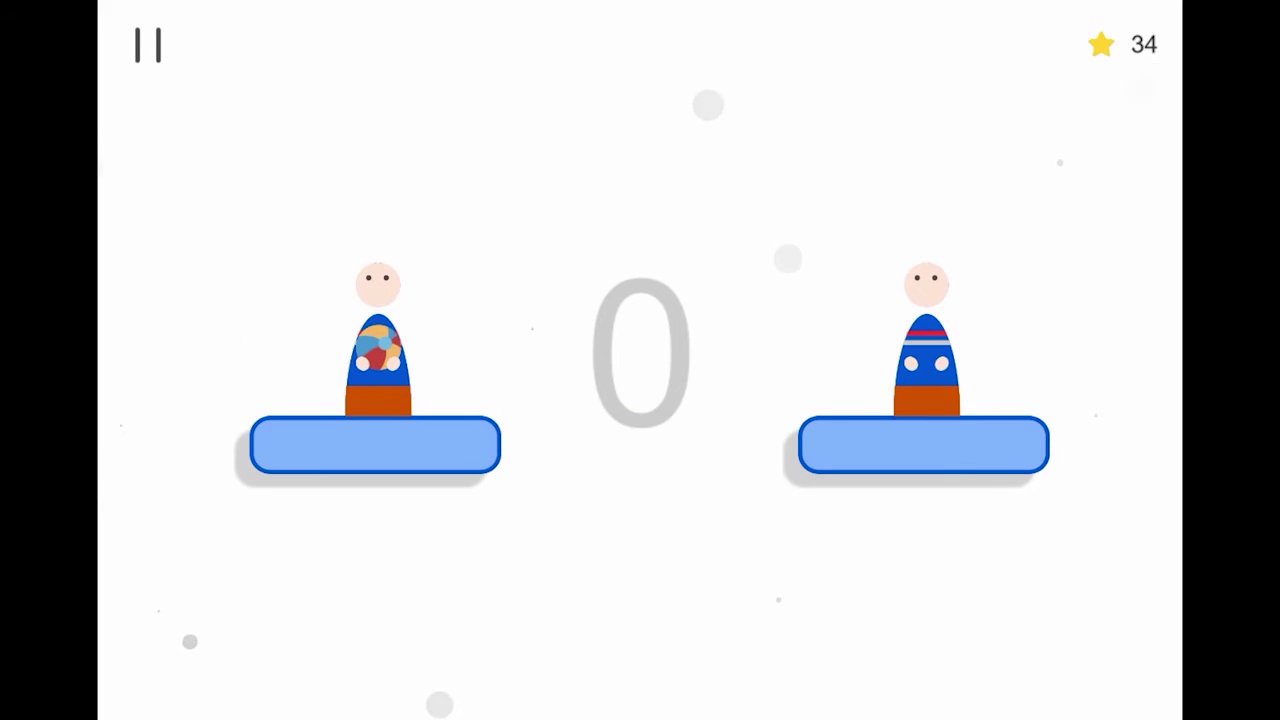
left_click(640, 400)
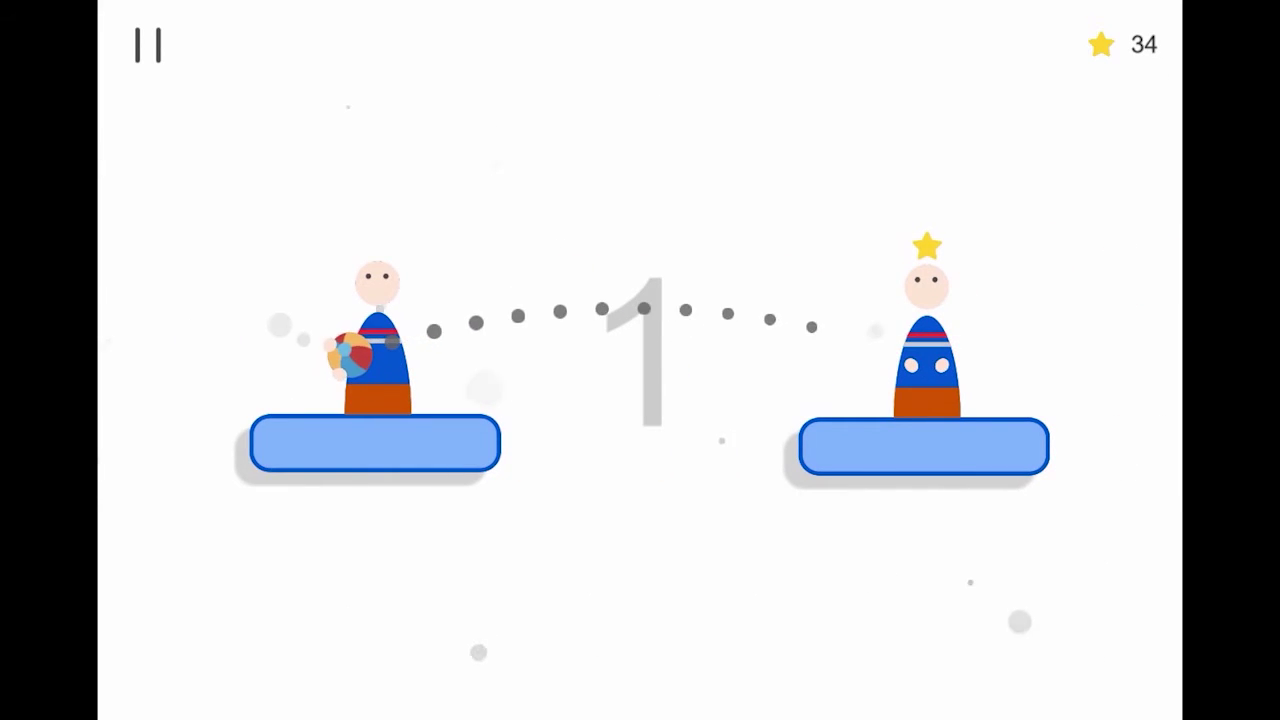
left_click(640, 400)
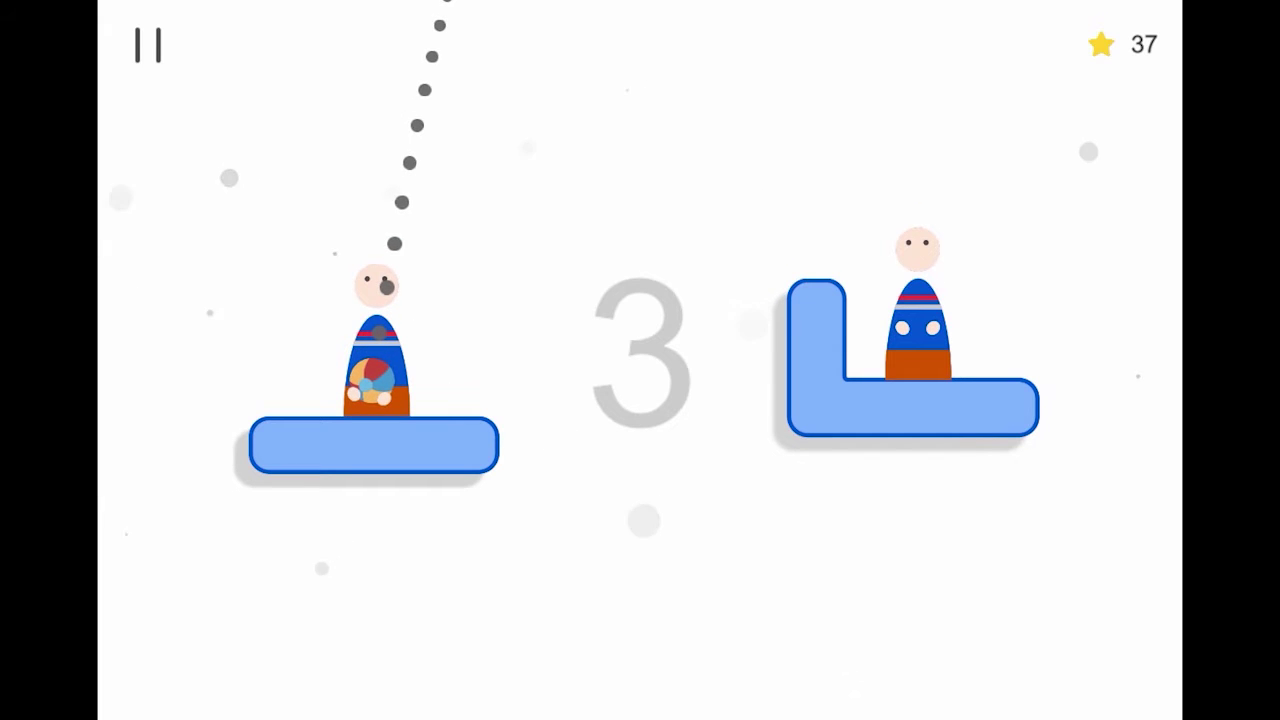
left_click_drag(386, 287, 386, 287)
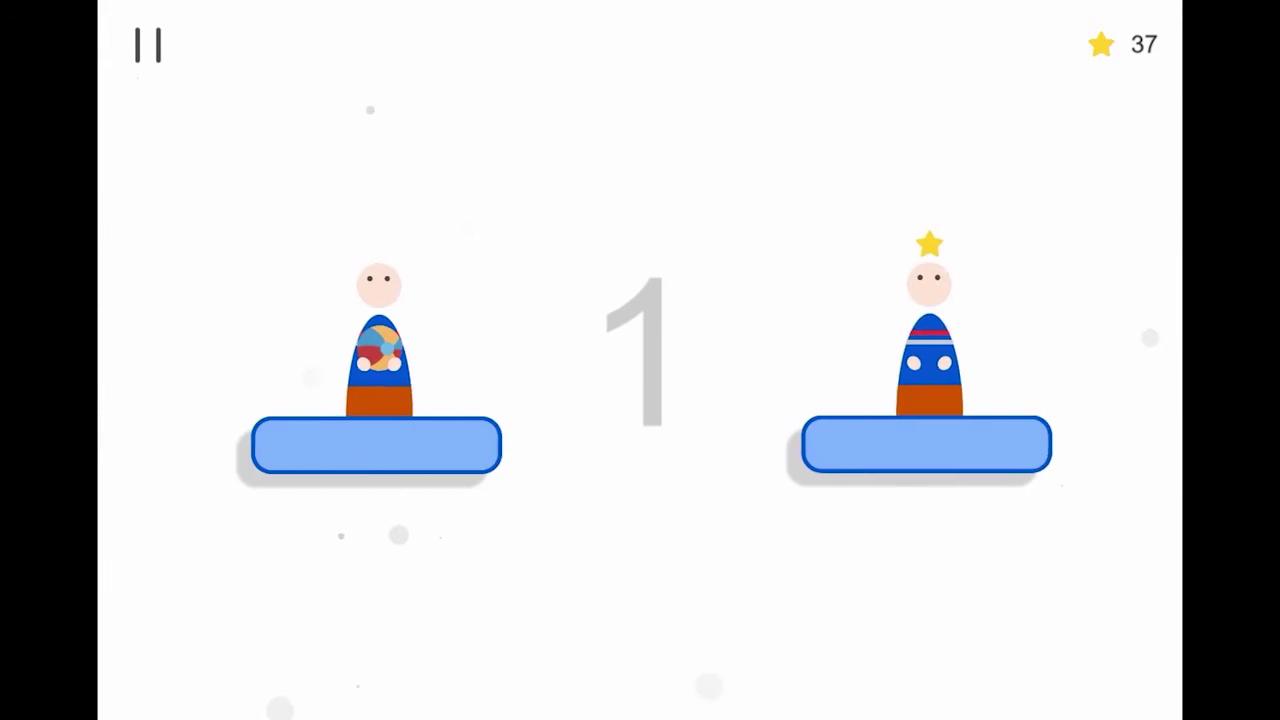
Step: Adjust the throwing arcs until the run ends at 10, then begin another run
left_click_drag(345, 350, 345, 360)
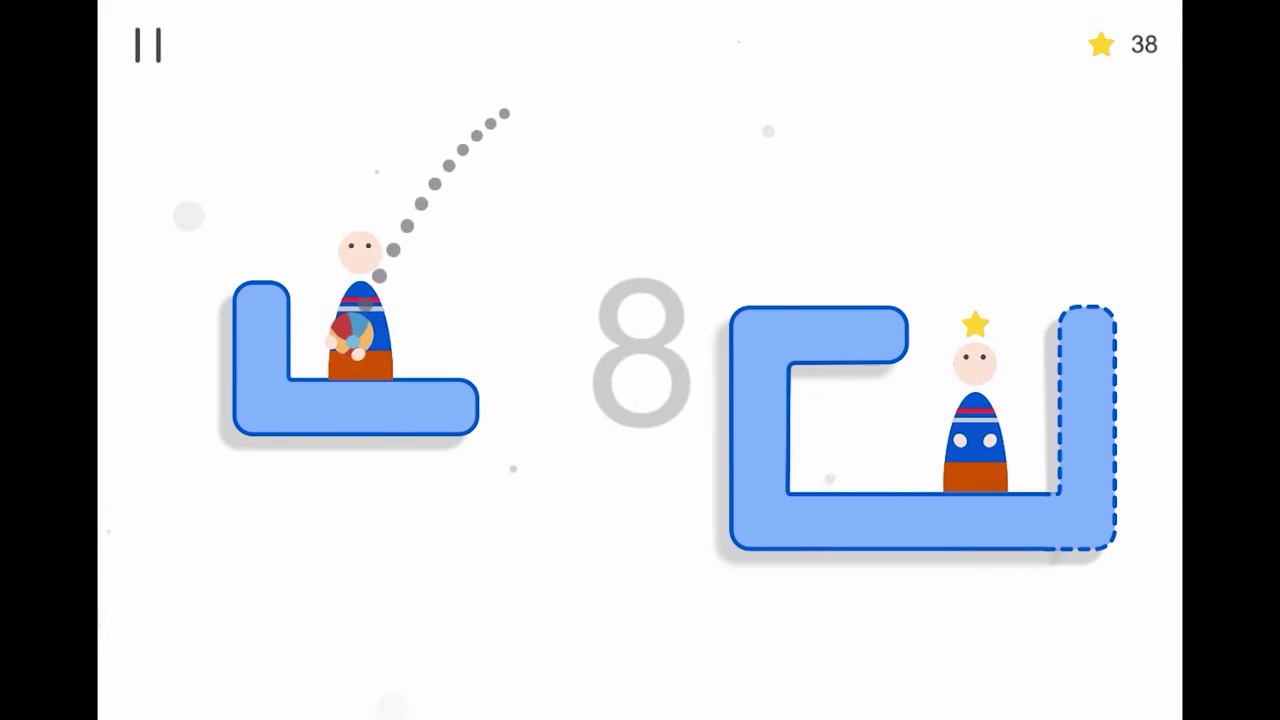
left_click_drag(340, 345, 338, 347)
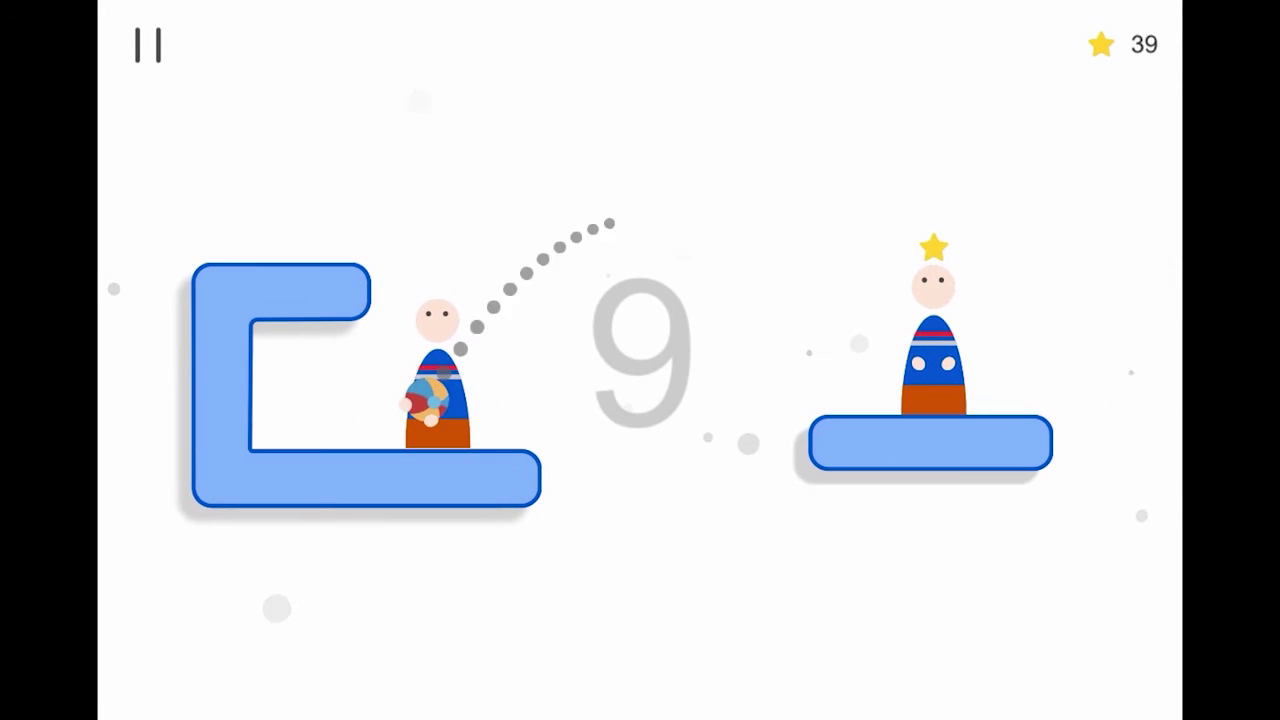
left_click_drag(420, 400, 400, 390)
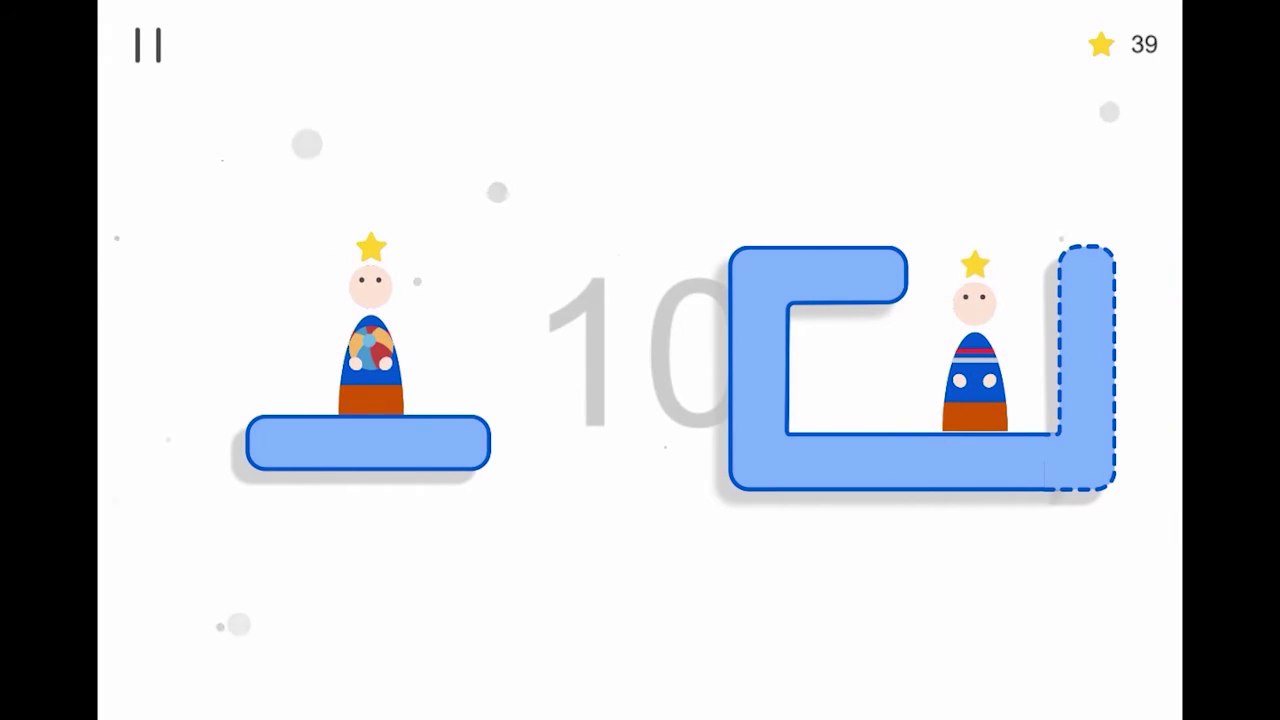
left_click_drag(400, 380, 377, 403)
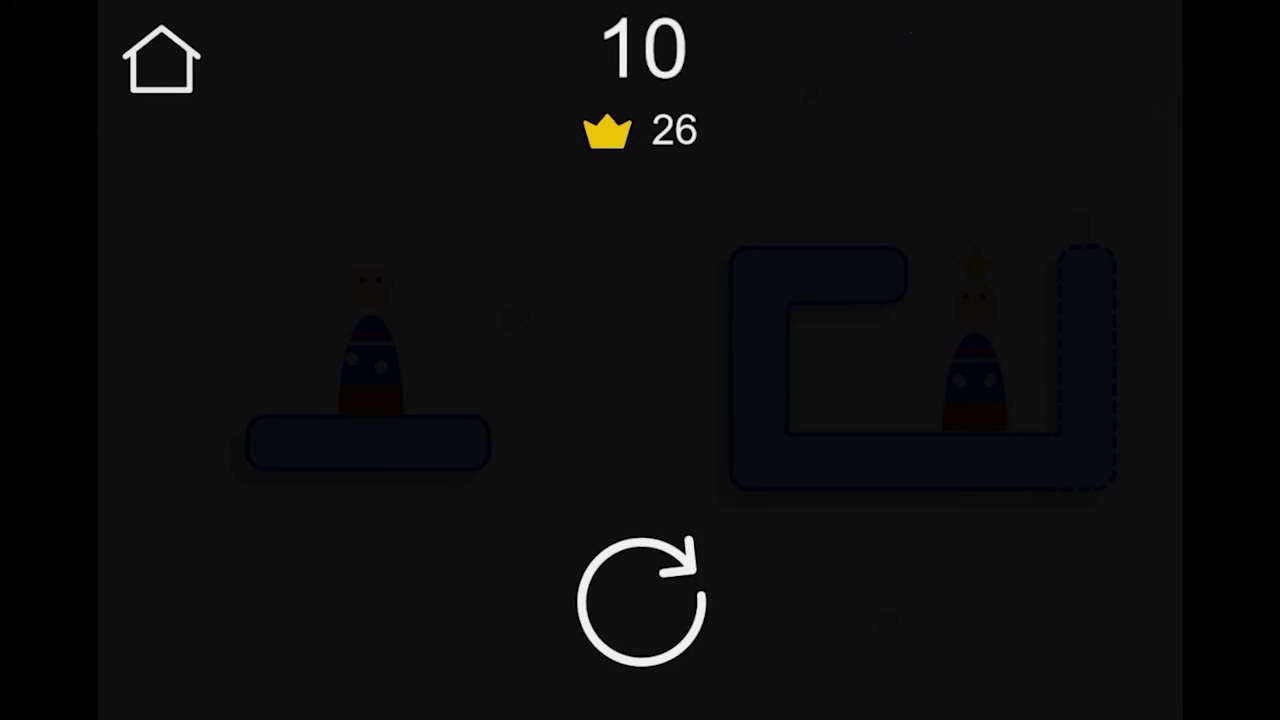
left_click(640, 600)
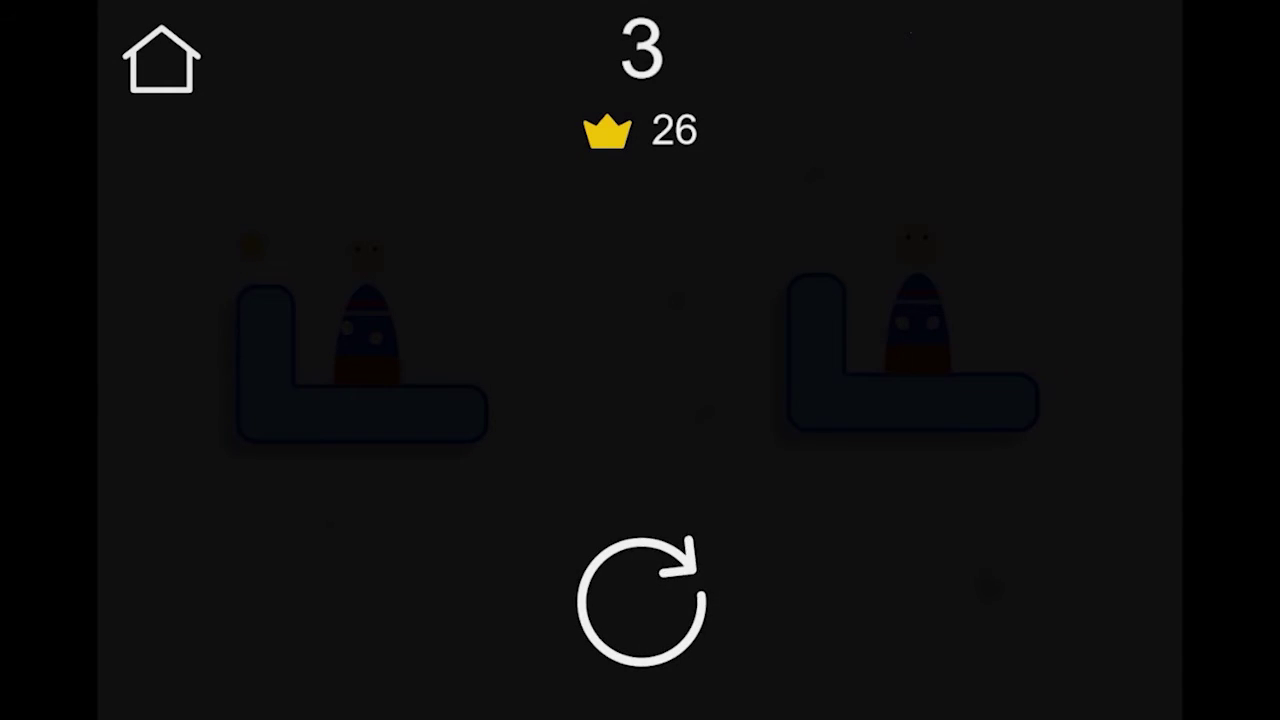
Step: Play quick runs ending at 6, 8 and 14, restarting after each game over
left_click(641, 600)
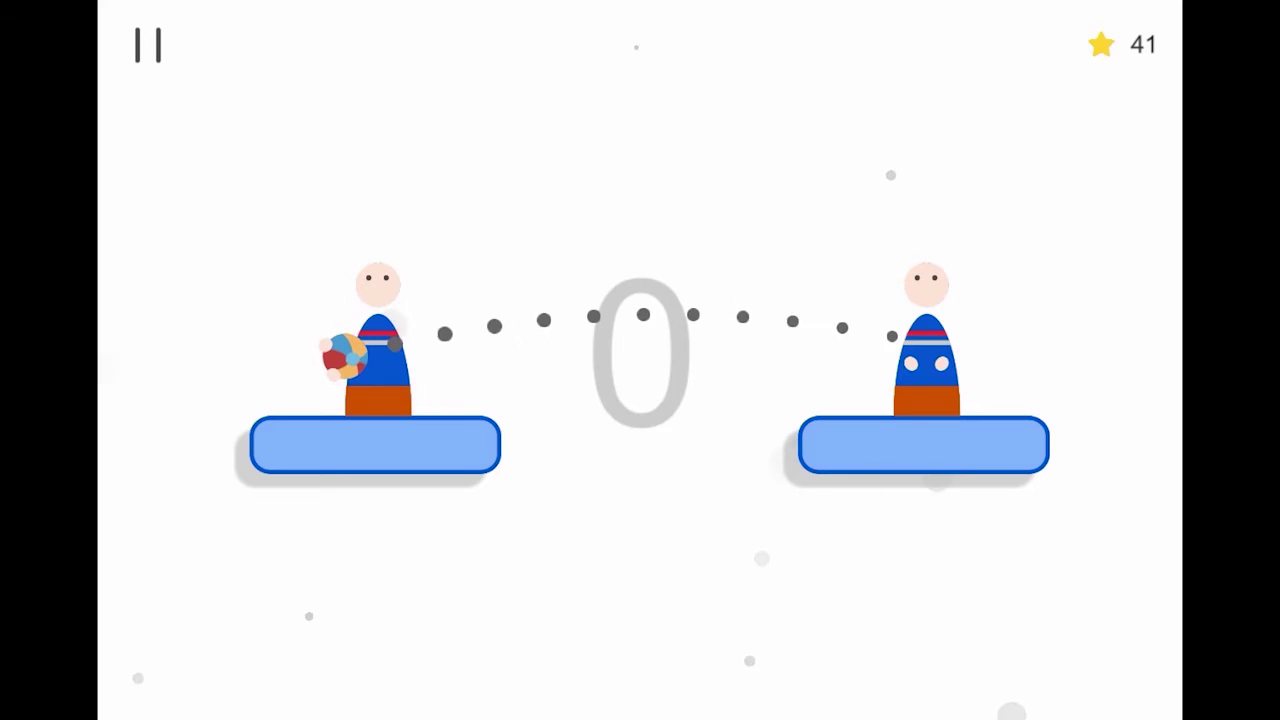
left_click(640, 500)
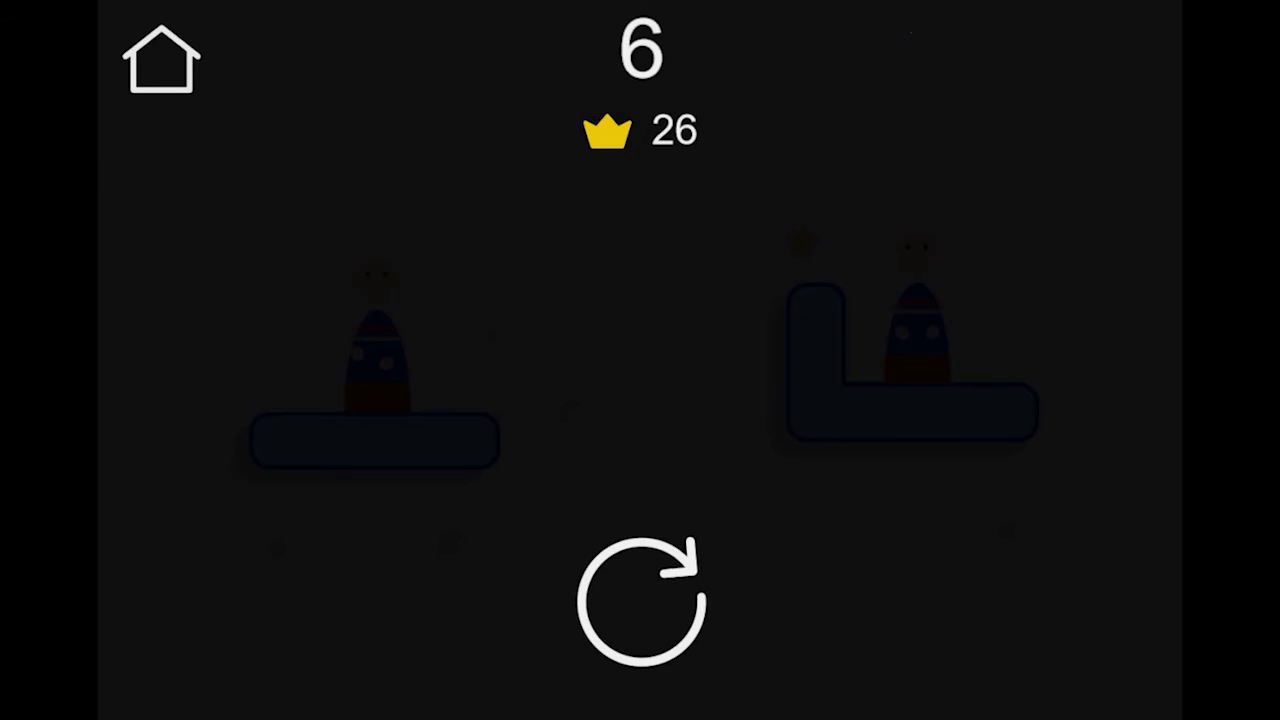
left_click(641, 600)
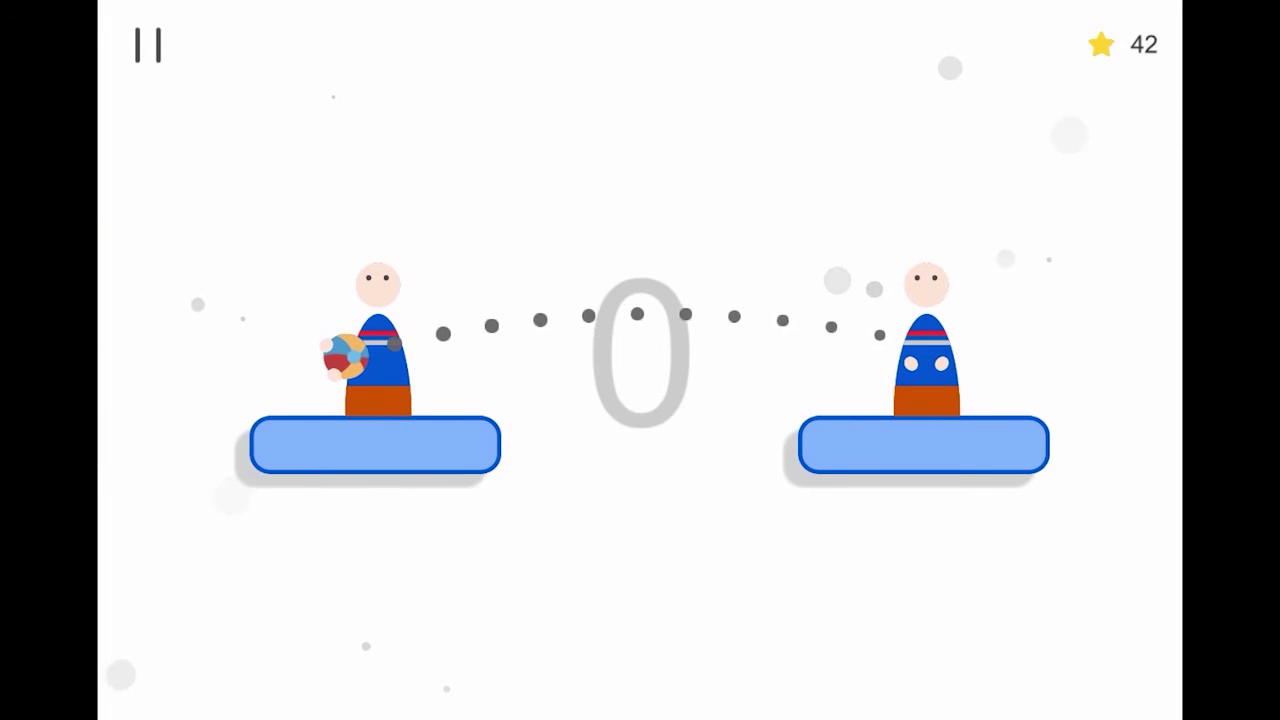
left_click(640, 500)
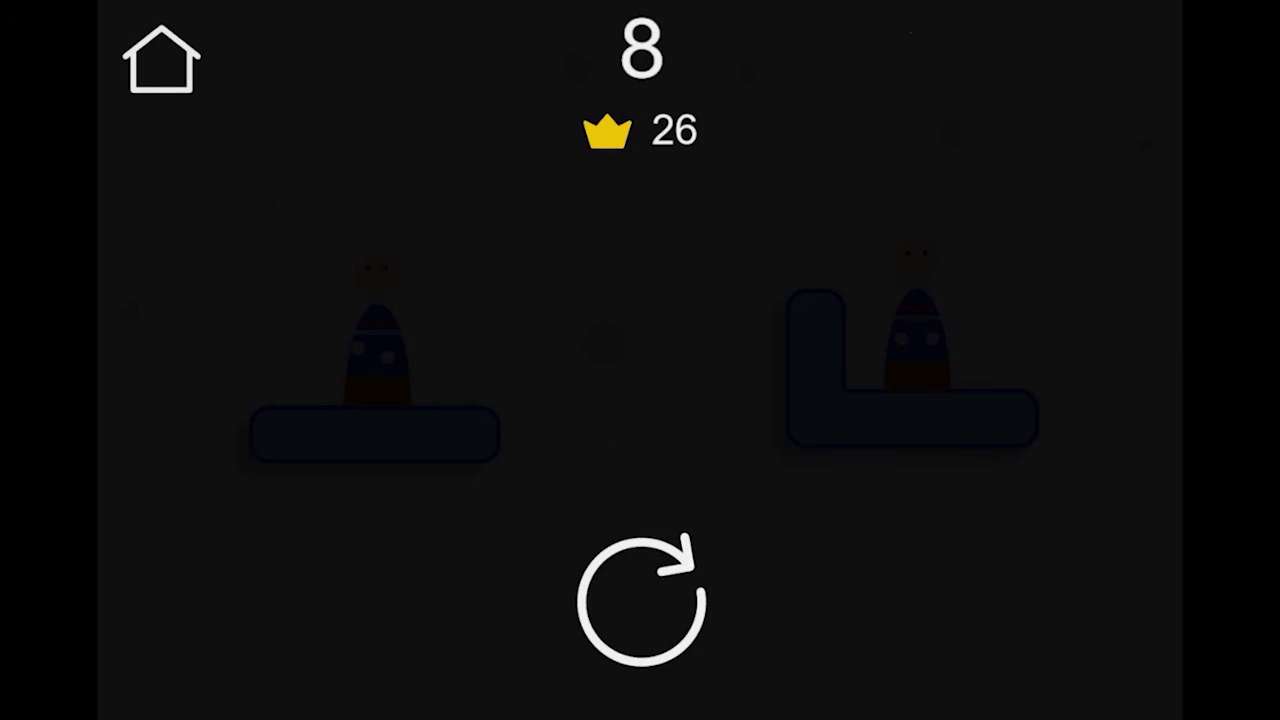
left_click(641, 600)
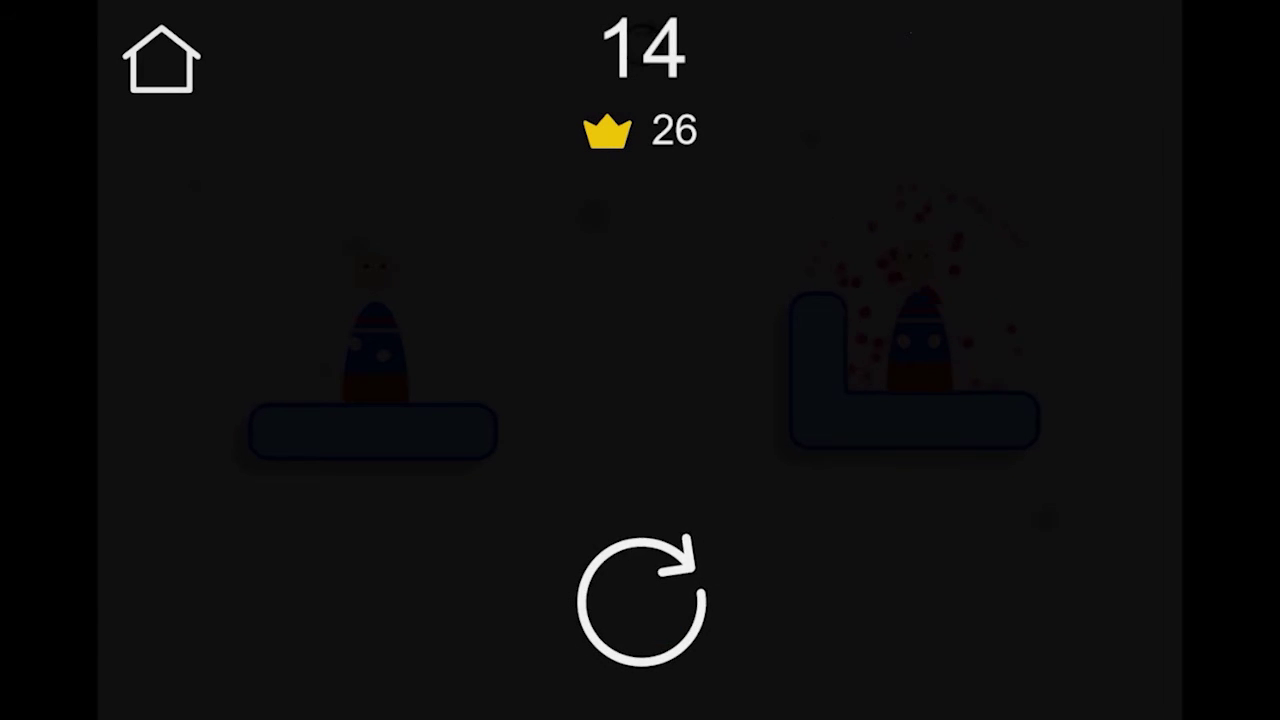
Step: Restart after the 14-point run and keep throwing until the run ends at 22
left_click(642, 602)
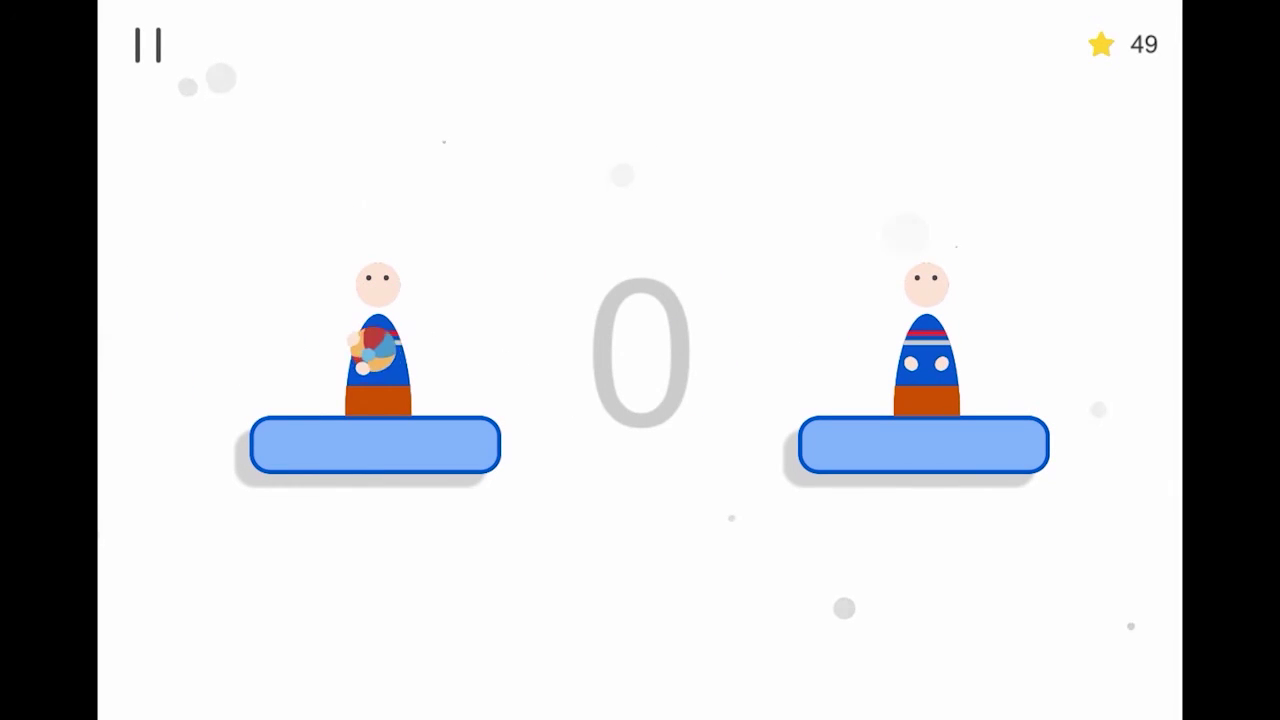
left_click(640, 400)
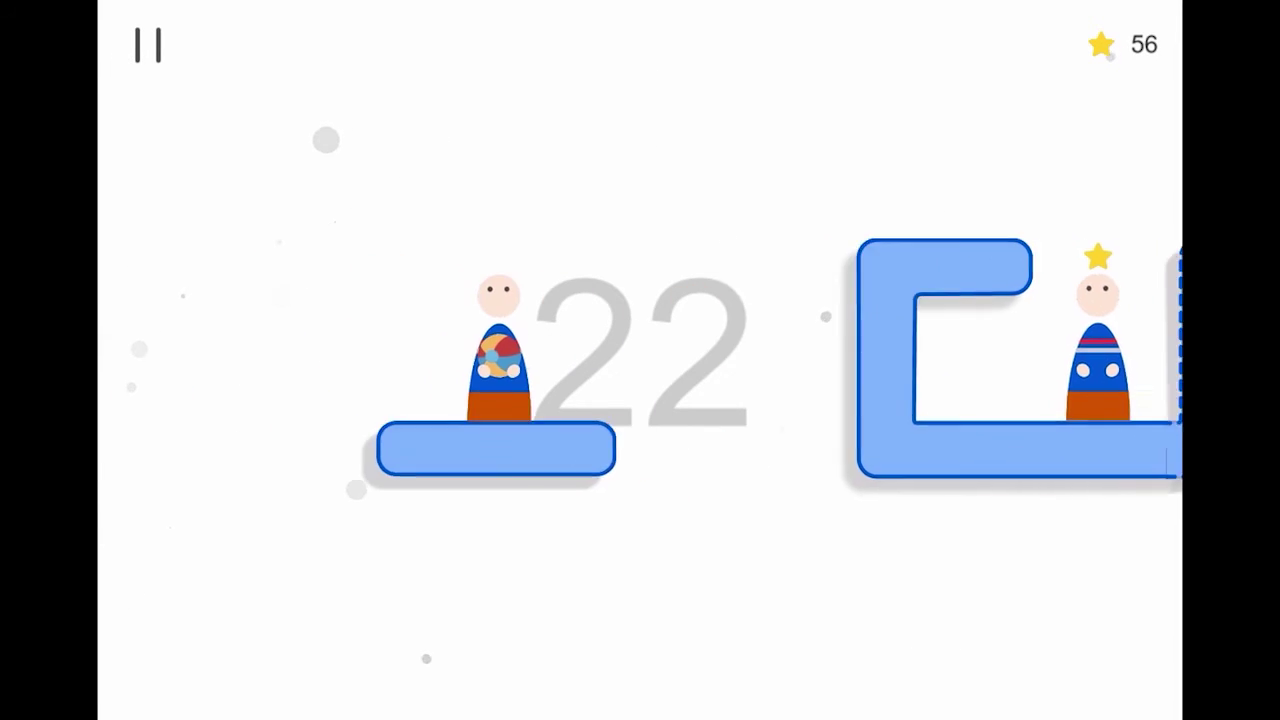
left_click_drag(370, 360, 293, 457)
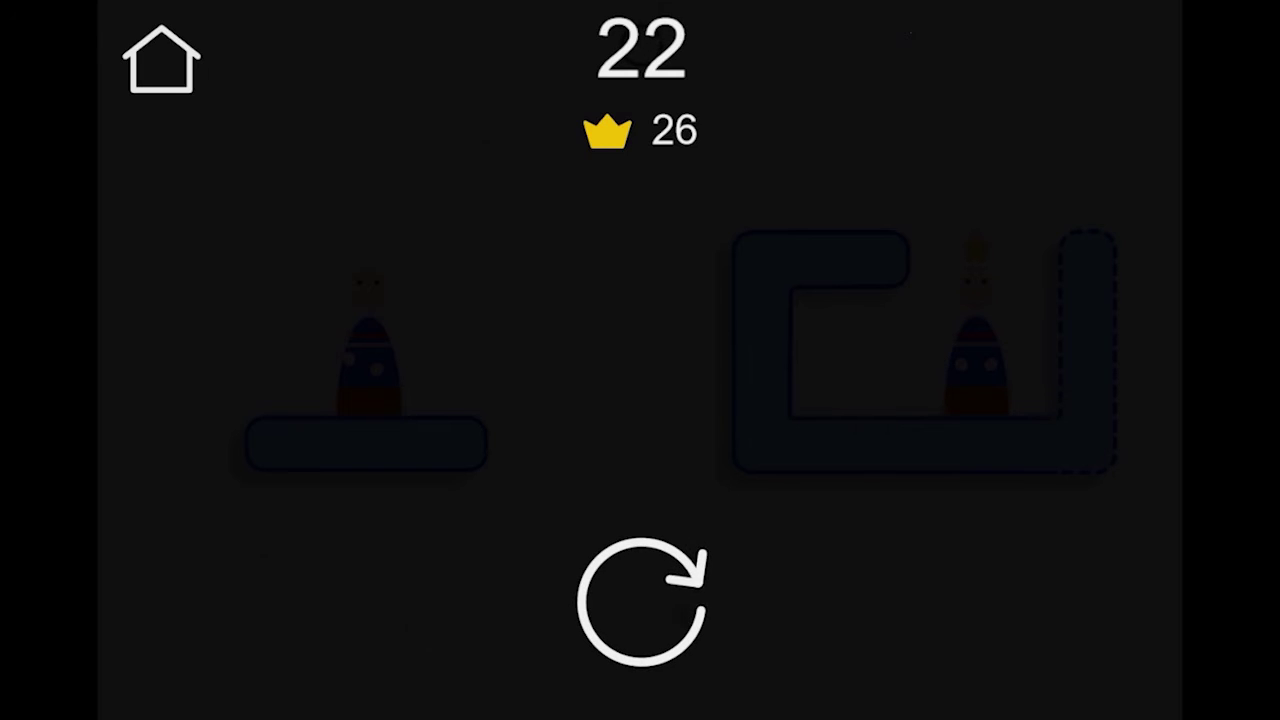
Step: Use the home icon to reach the title screen showing best 26 and 56 stars
left_click(162, 60)
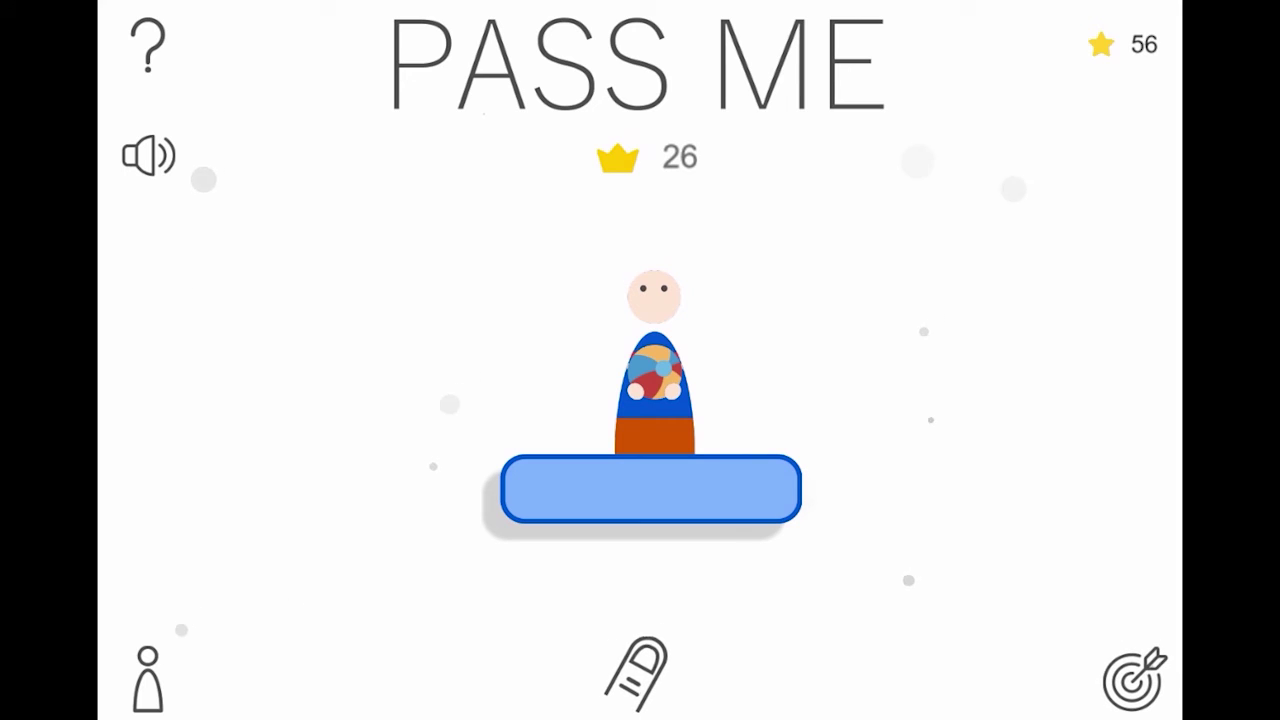
left_click(1138, 678)
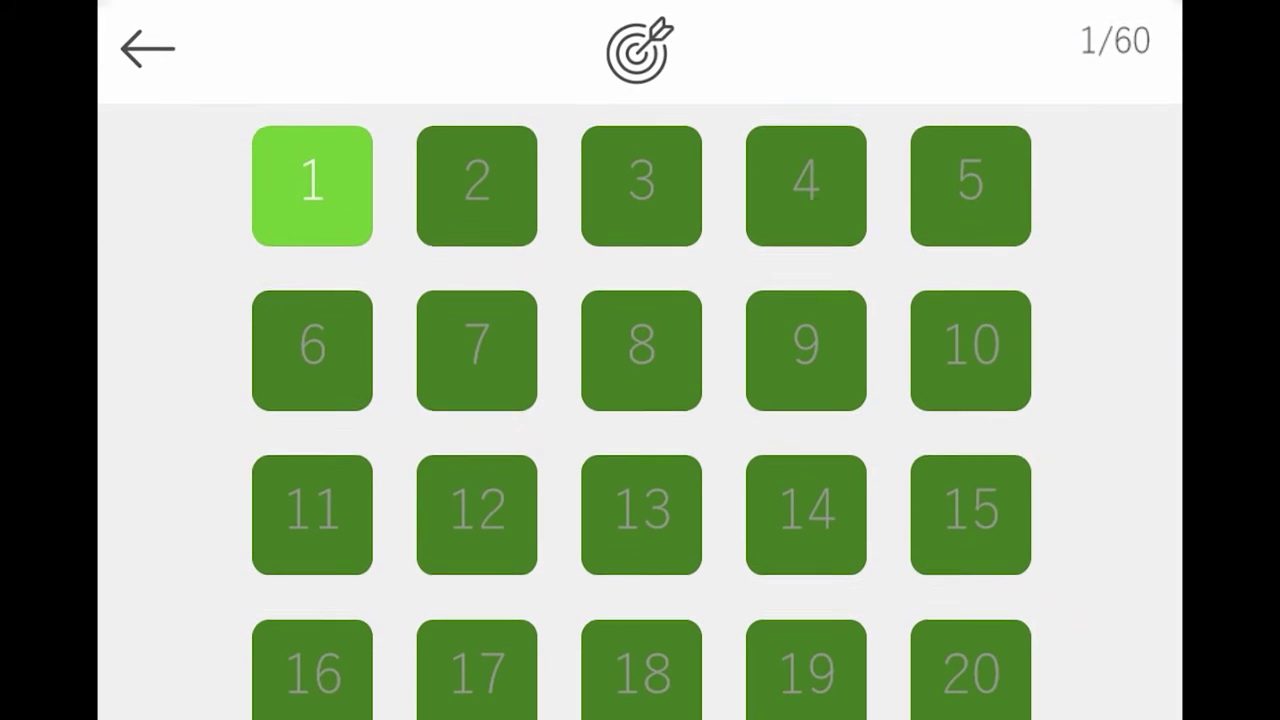
left_click(477, 183)
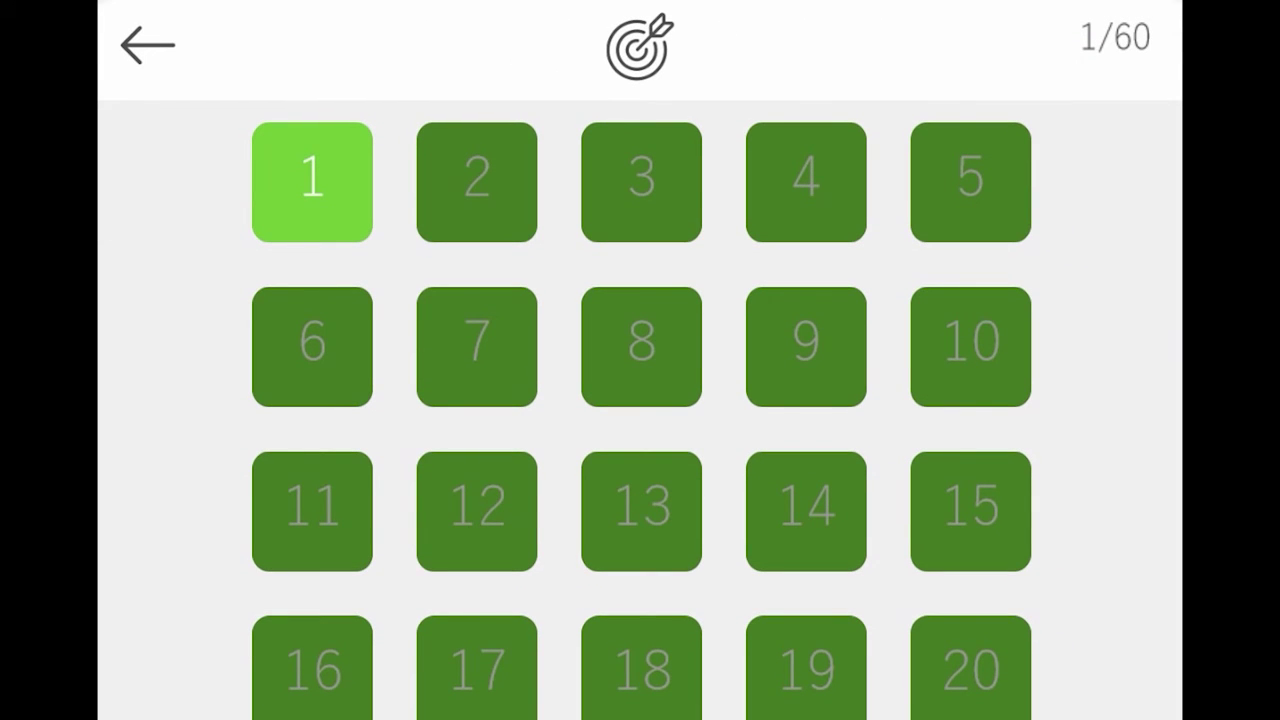
left_click(312, 183)
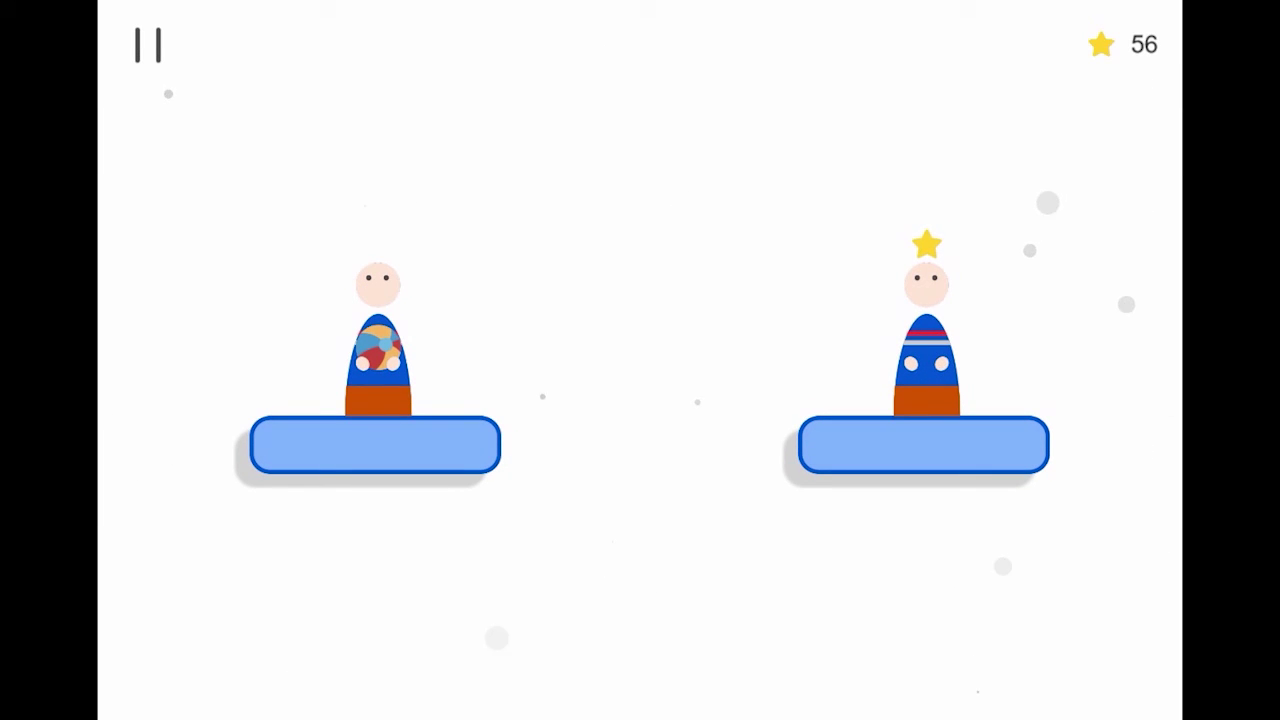
left_click(148, 45)
left_click(520, 481)
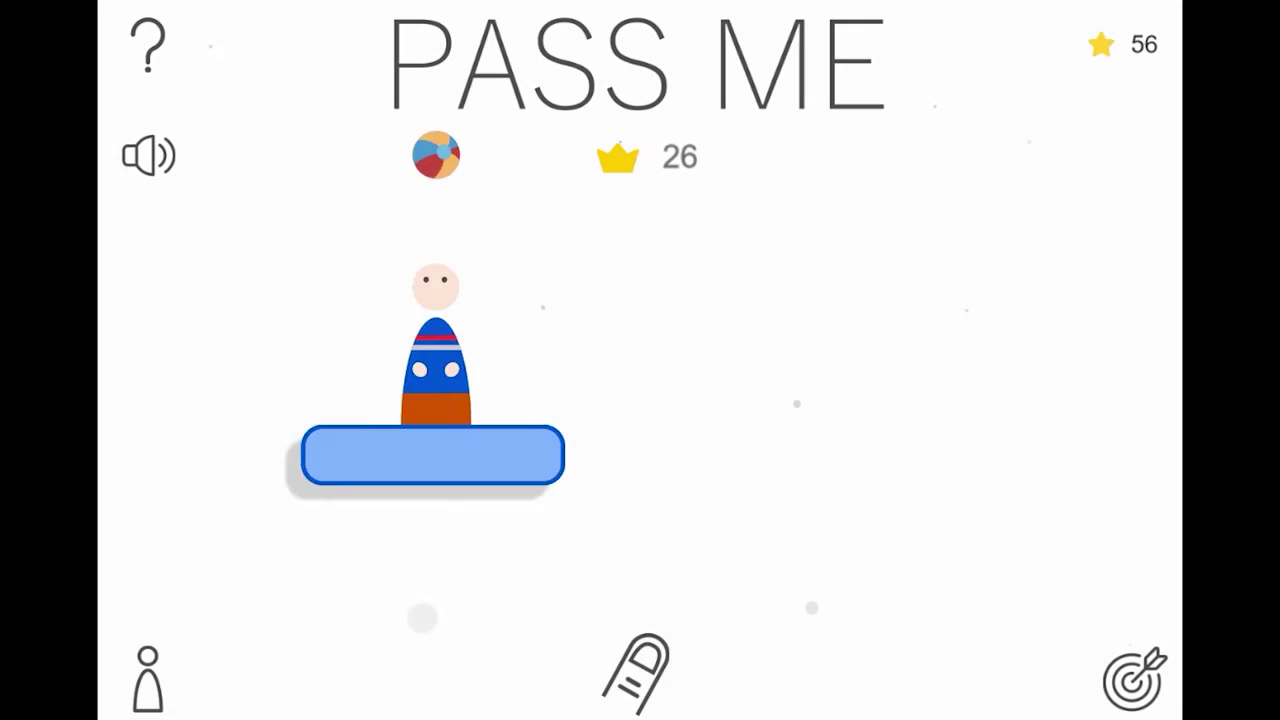
left_click(1135, 678)
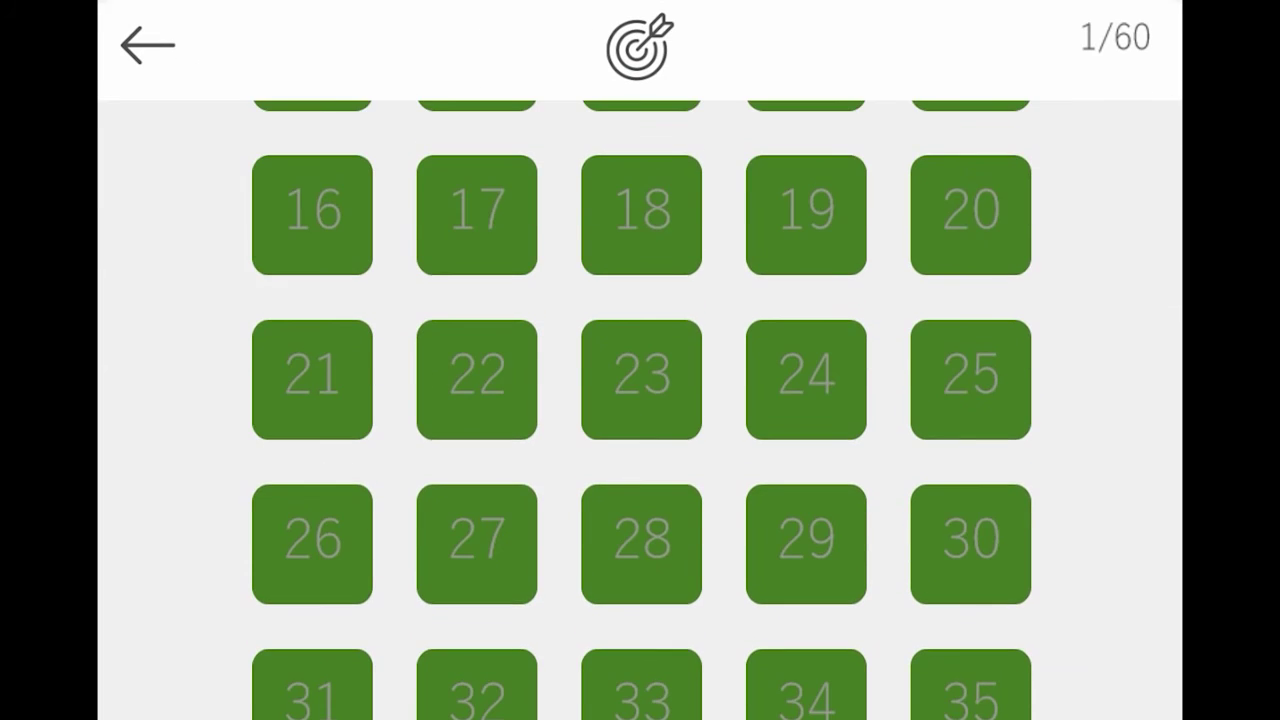
scroll(640, 400, "down", 10)
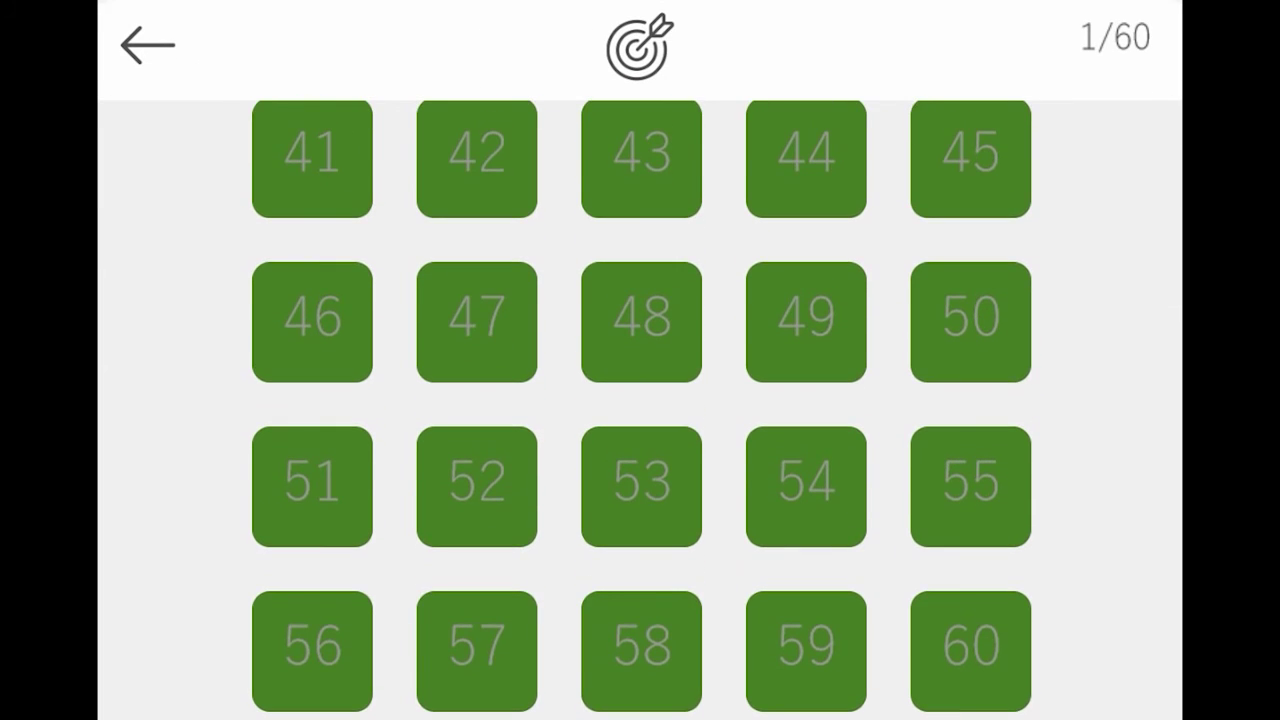
scroll(640, 400, "up", 10)
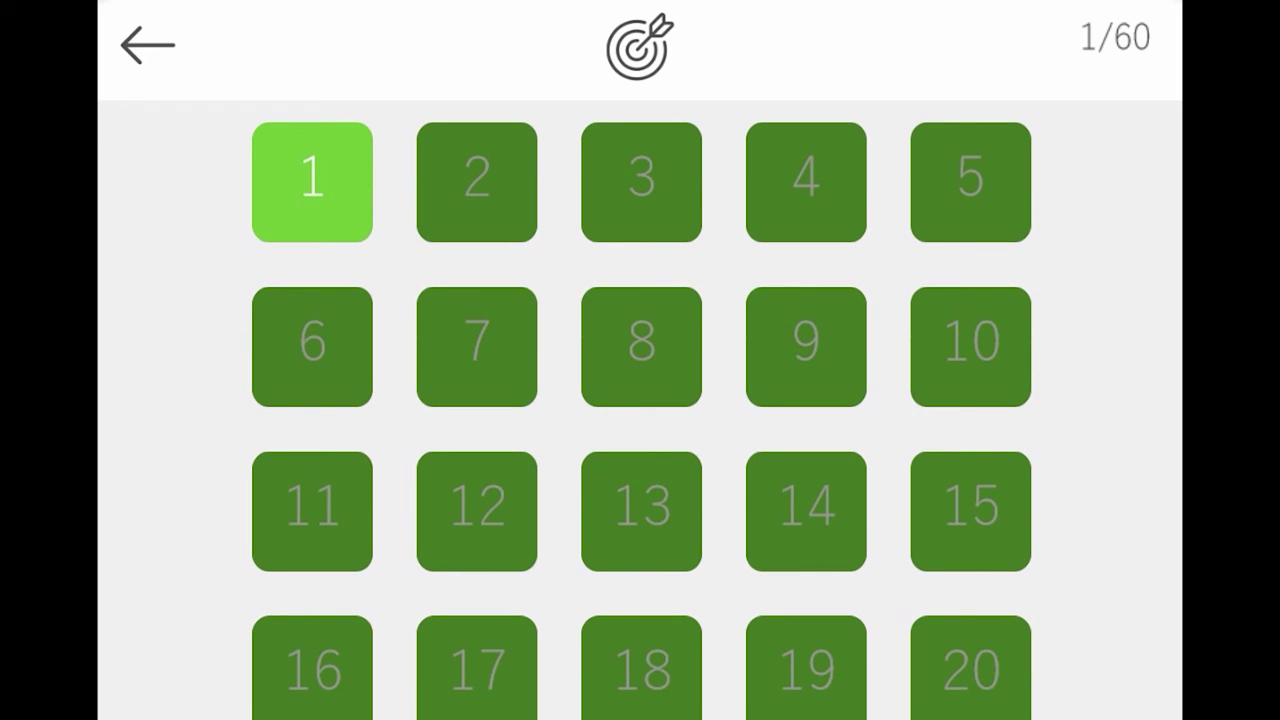
left_click(147, 45)
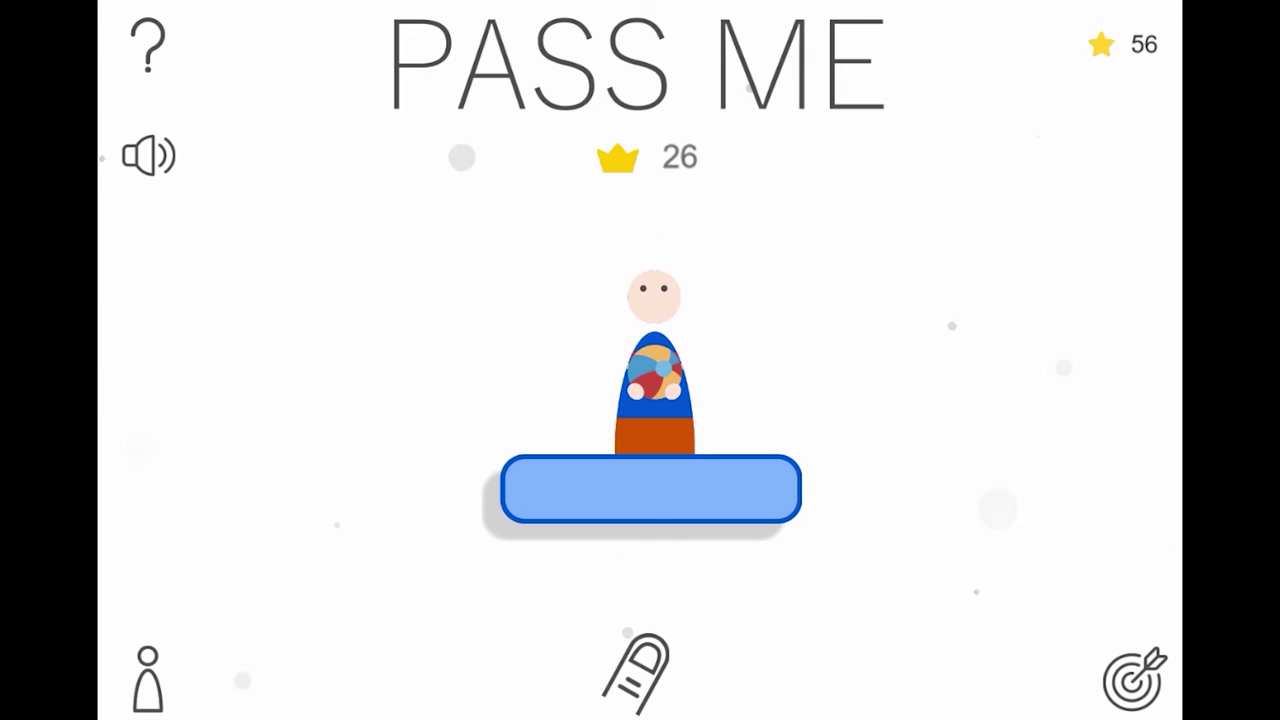